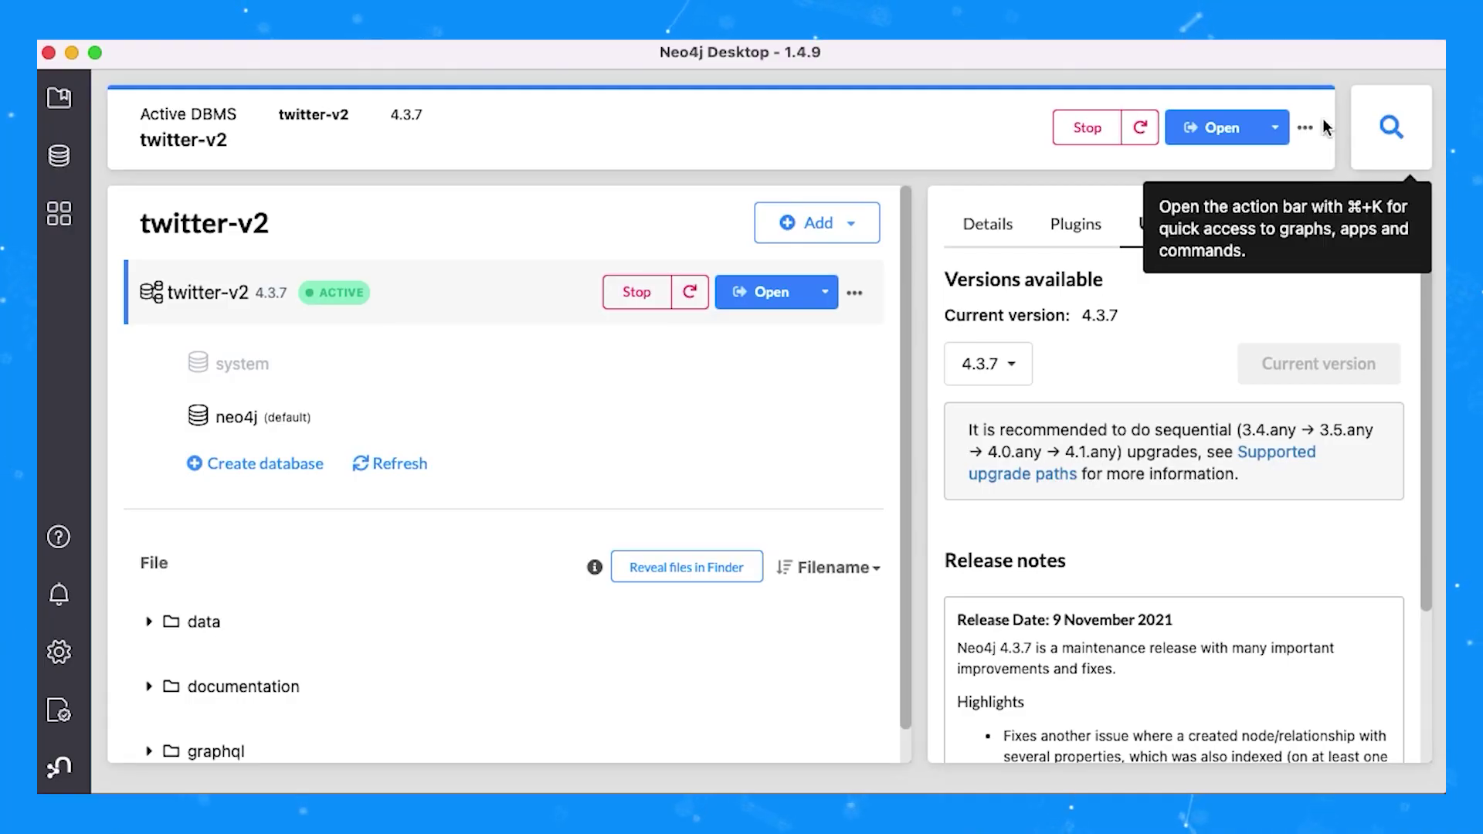
# - Launch Neo4j Bloom on the twitter-v2 database from the Open menu
pyautogui.click(1276, 130)
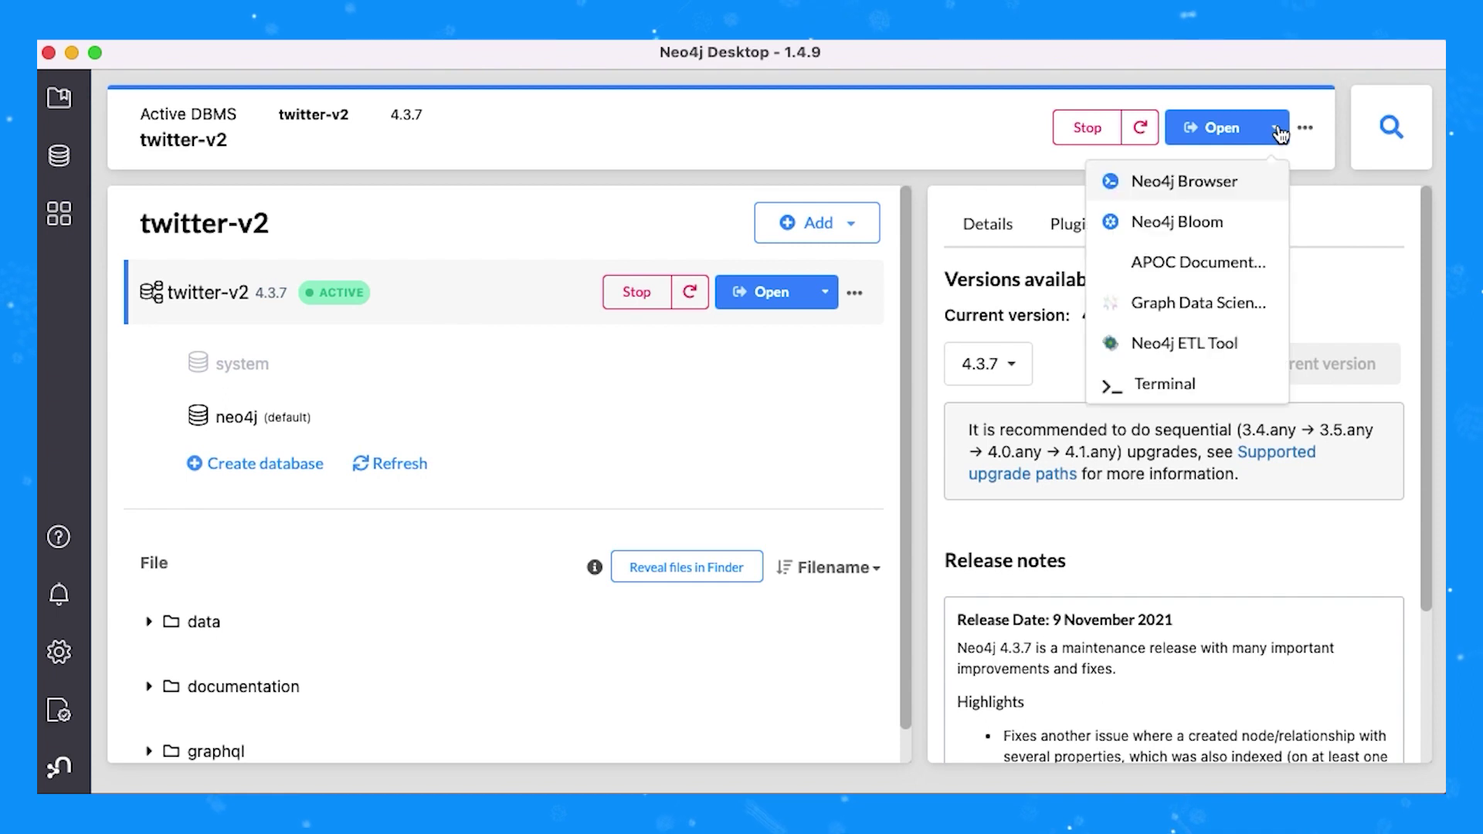
pyautogui.click(1188, 221)
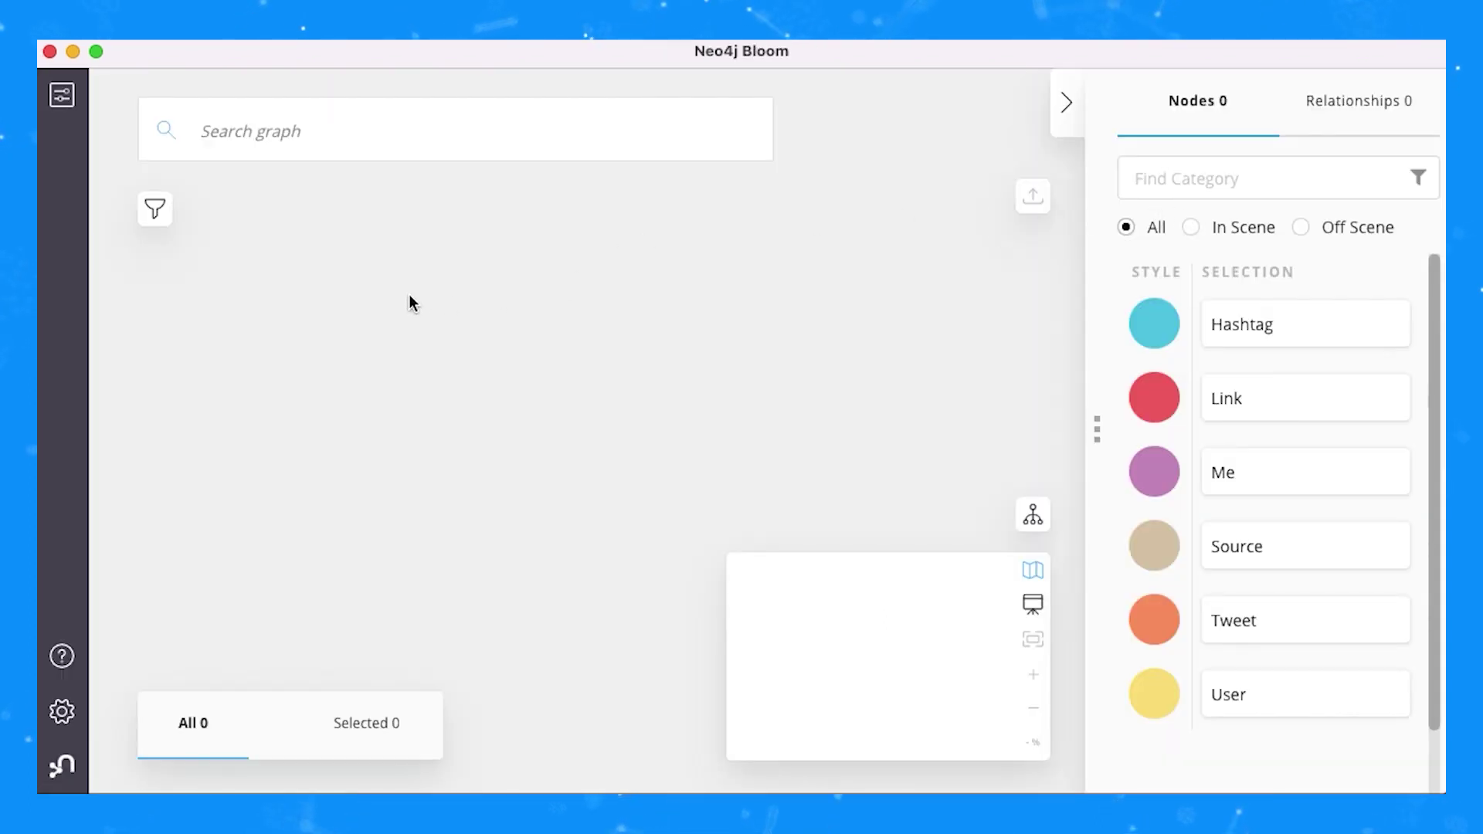
# - Open the perspective categories and add text as a caption for Tweet nodes
pyautogui.click(61, 96)
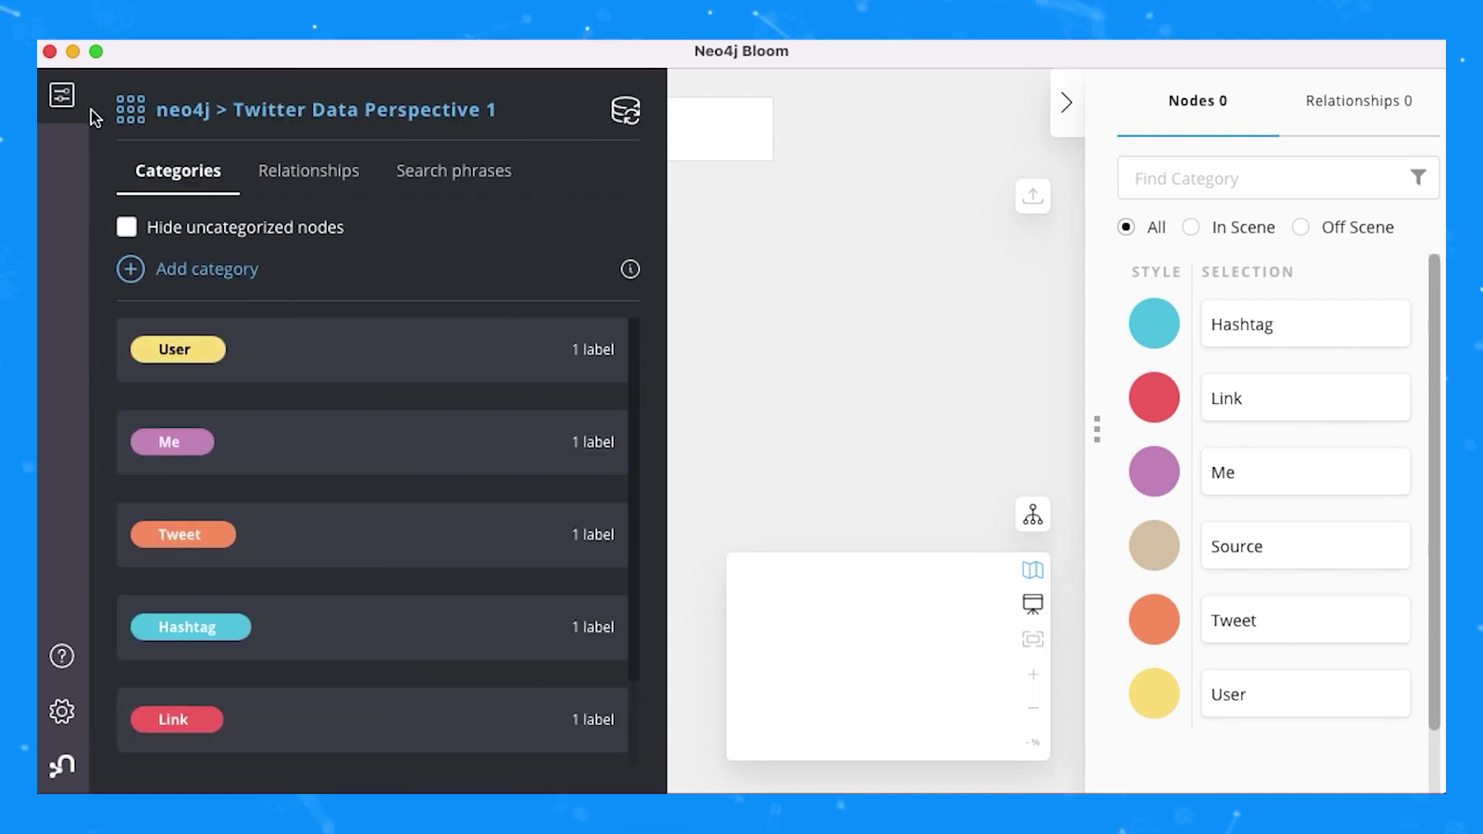
pyautogui.click(250, 353)
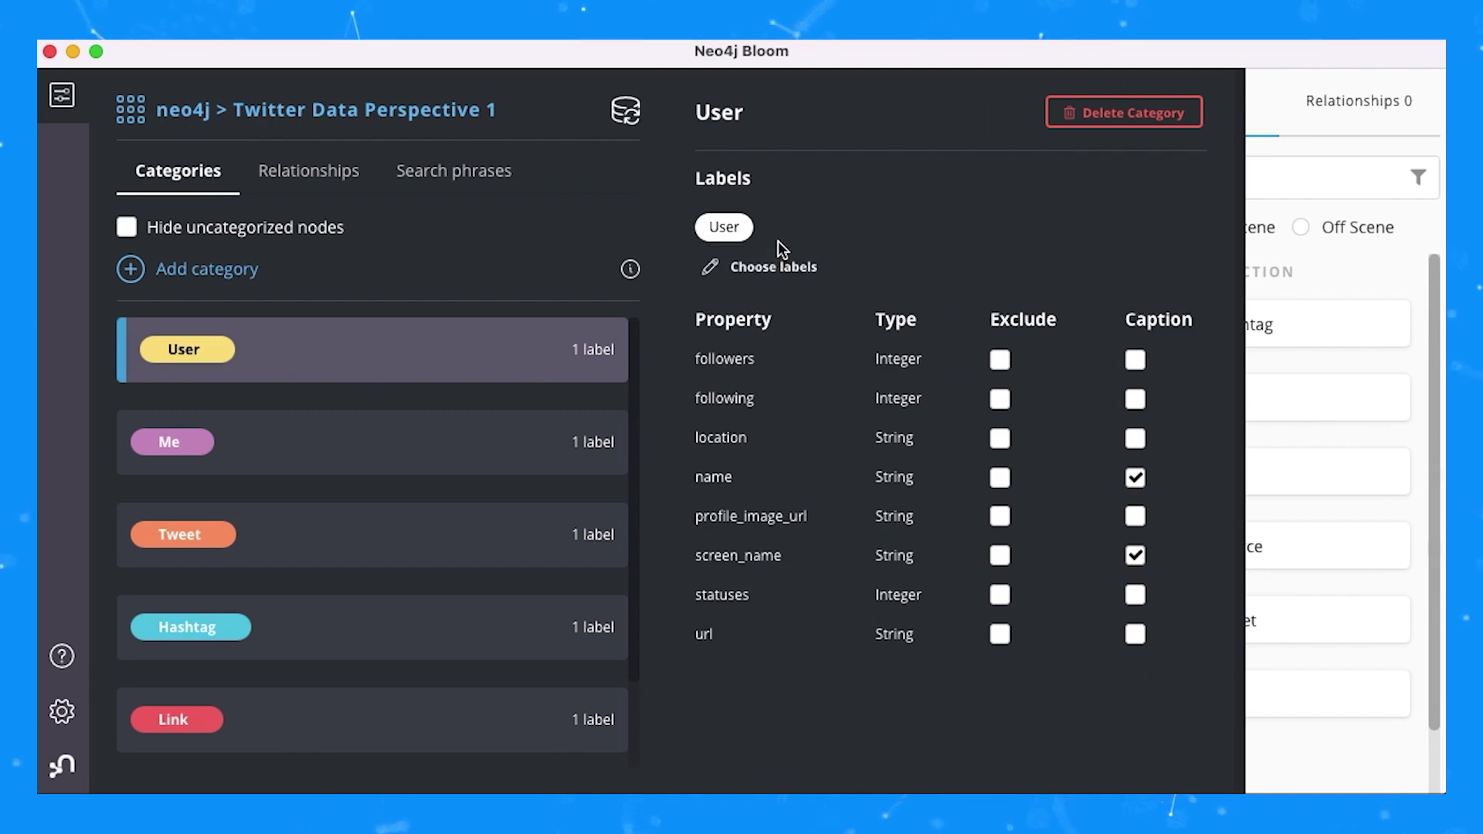
pyautogui.click(374, 441)
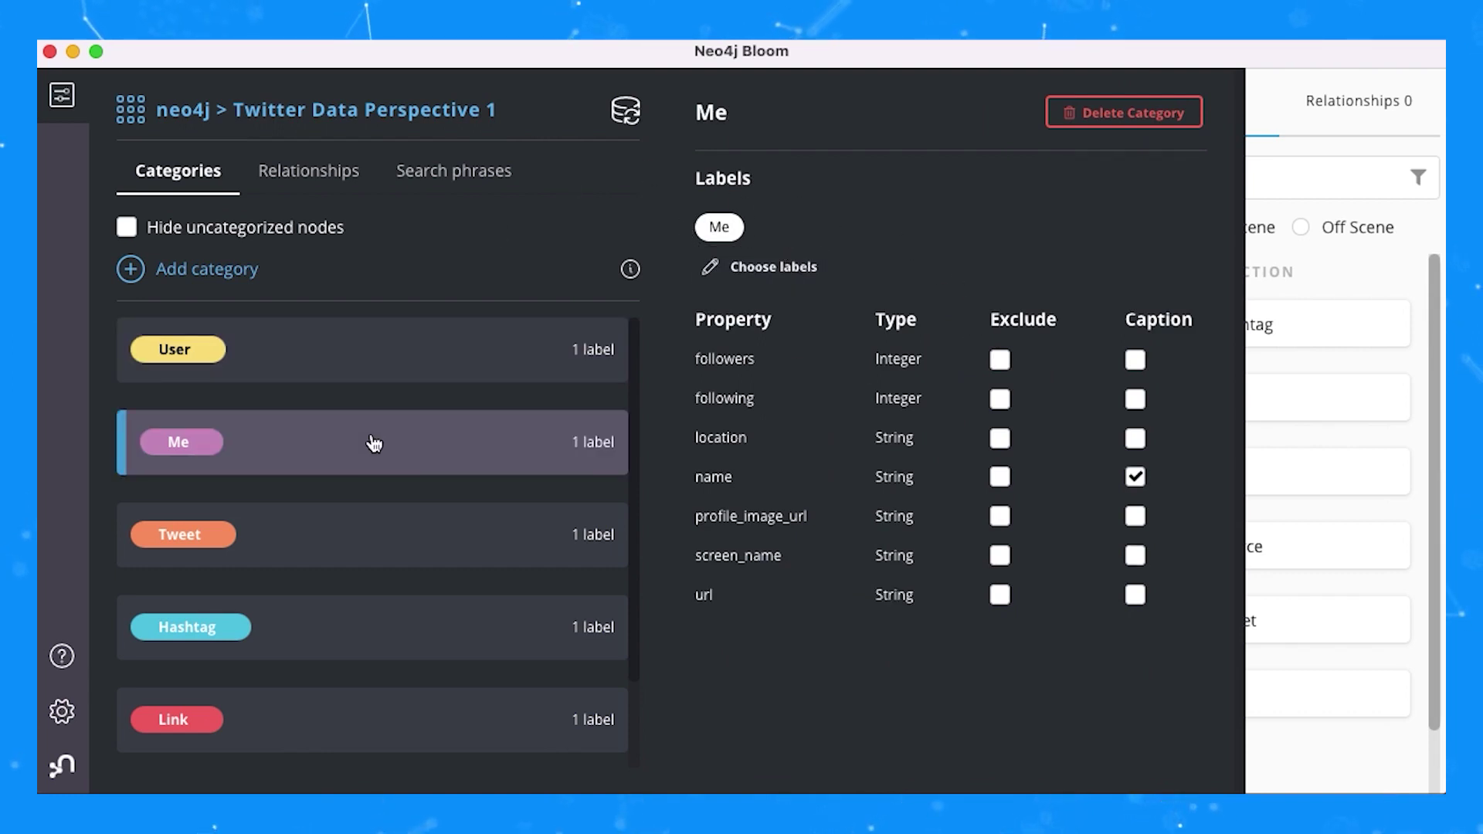
pyautogui.click(394, 541)
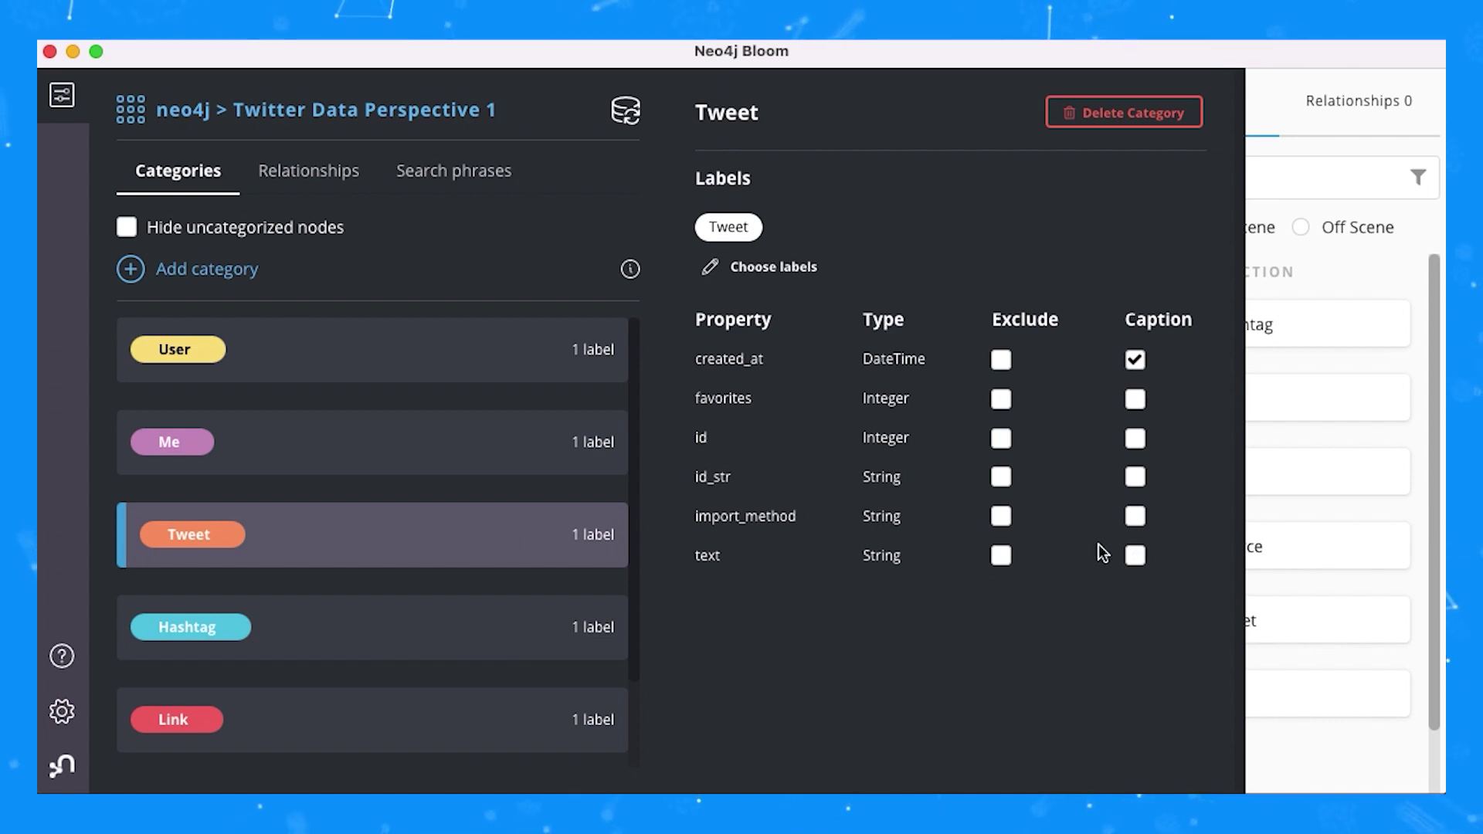
pyautogui.click(1135, 557)
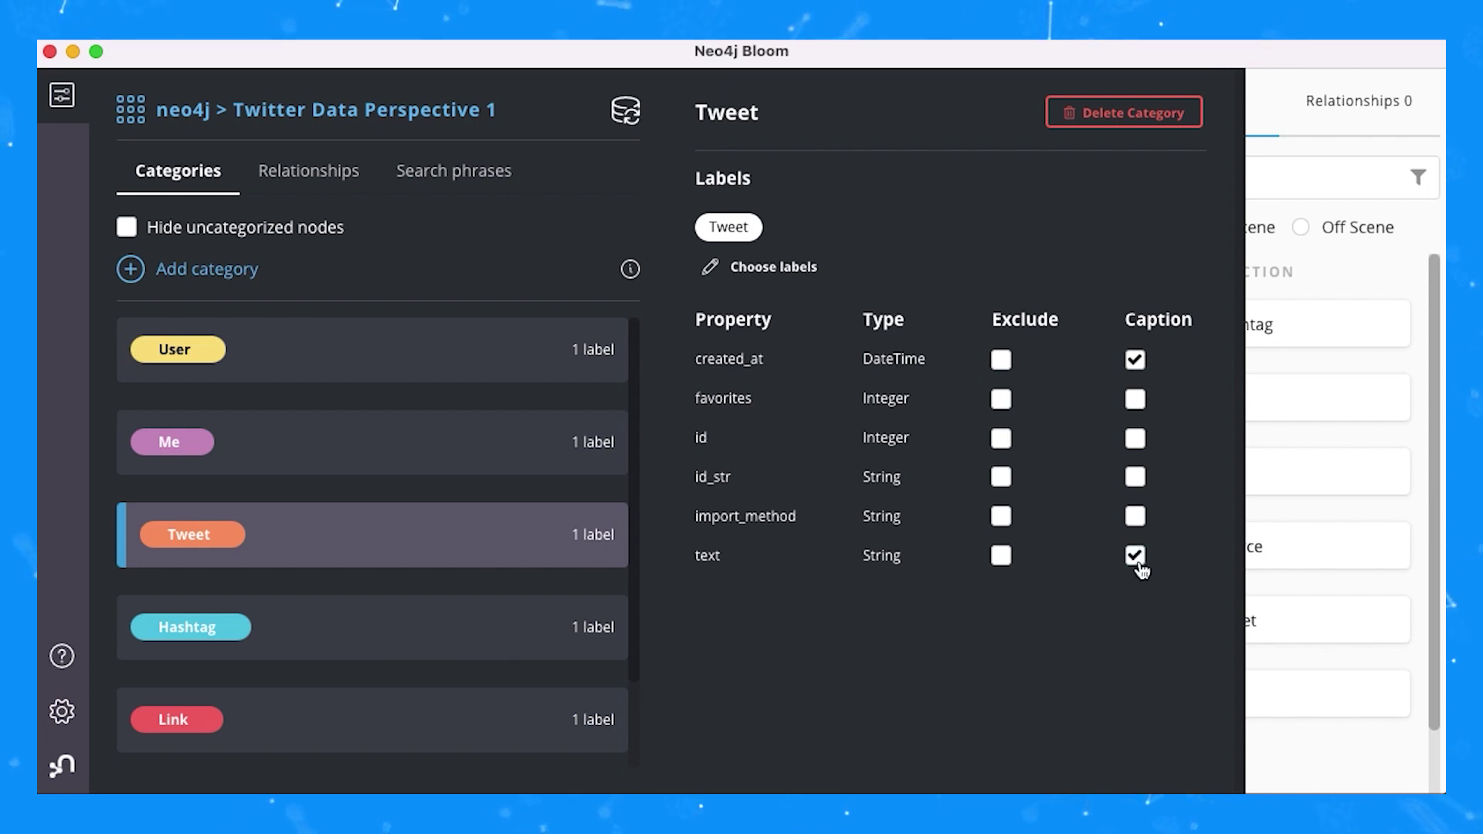
# - Review the Hashtag and User captions and the relationship types, then close the drawer
pyautogui.click(324, 649)
pyautogui.click(354, 354)
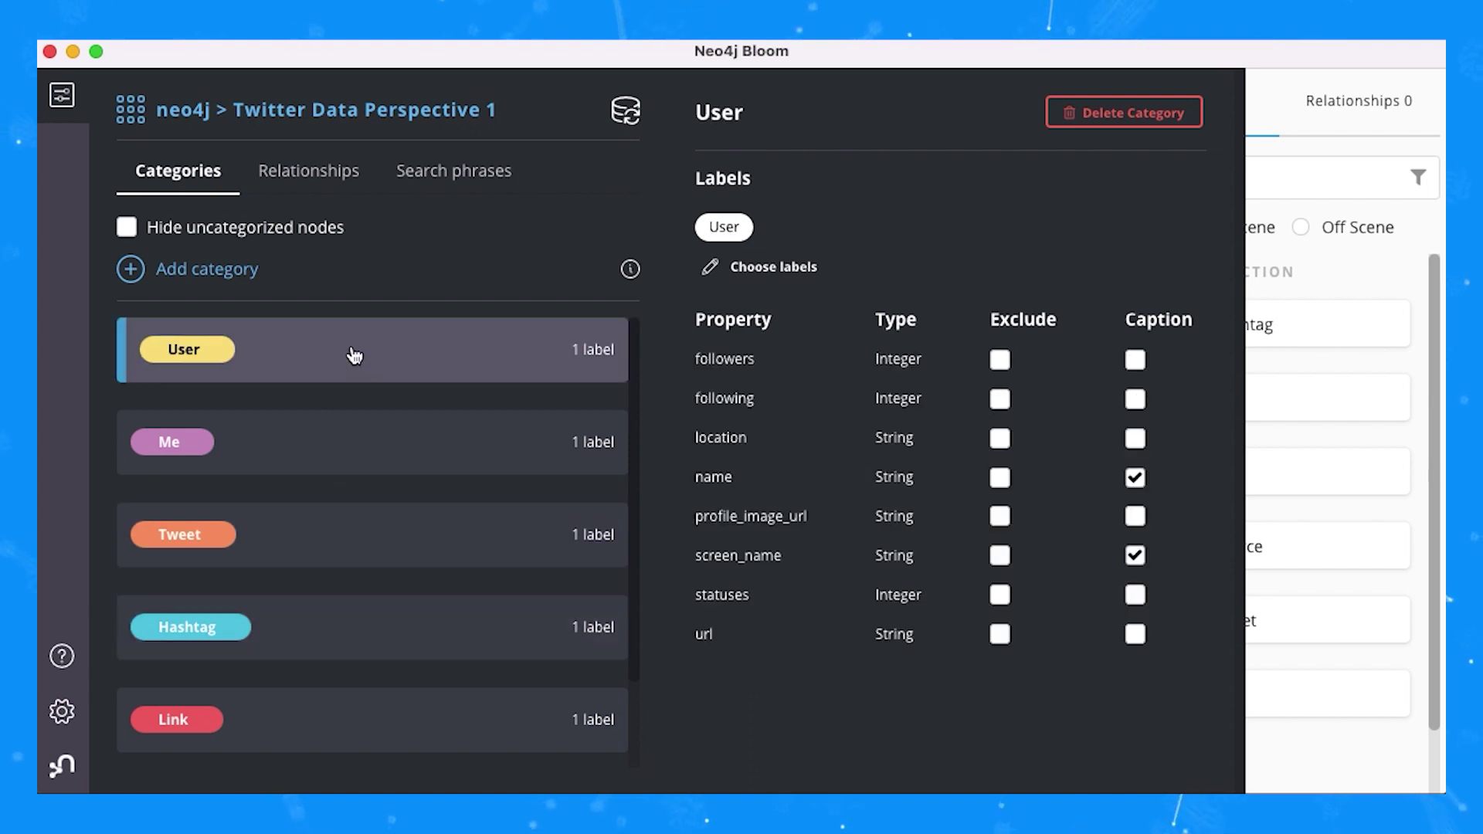
pyautogui.click(1139, 561)
pyautogui.click(1136, 556)
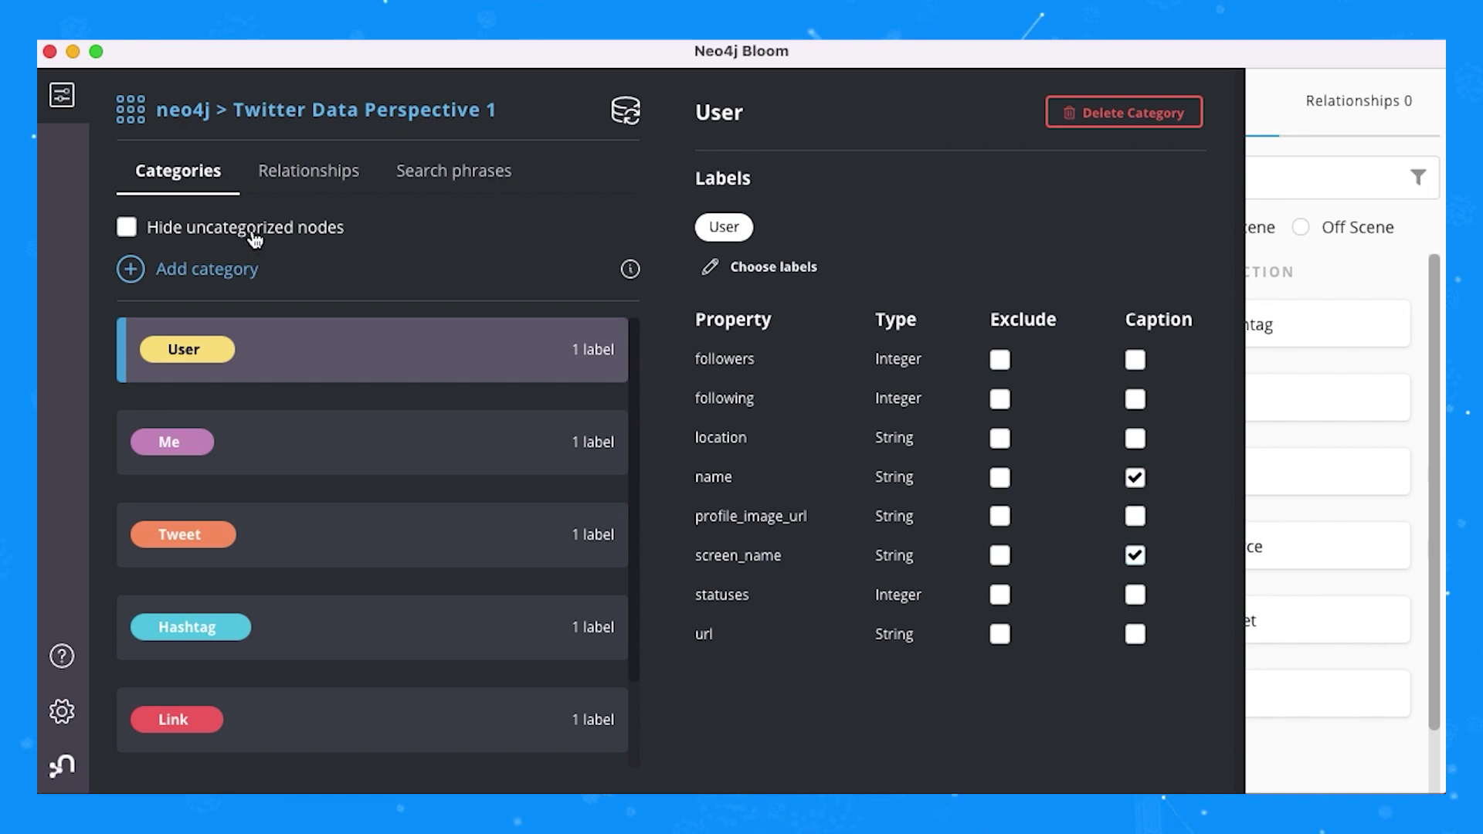
pyautogui.click(281, 179)
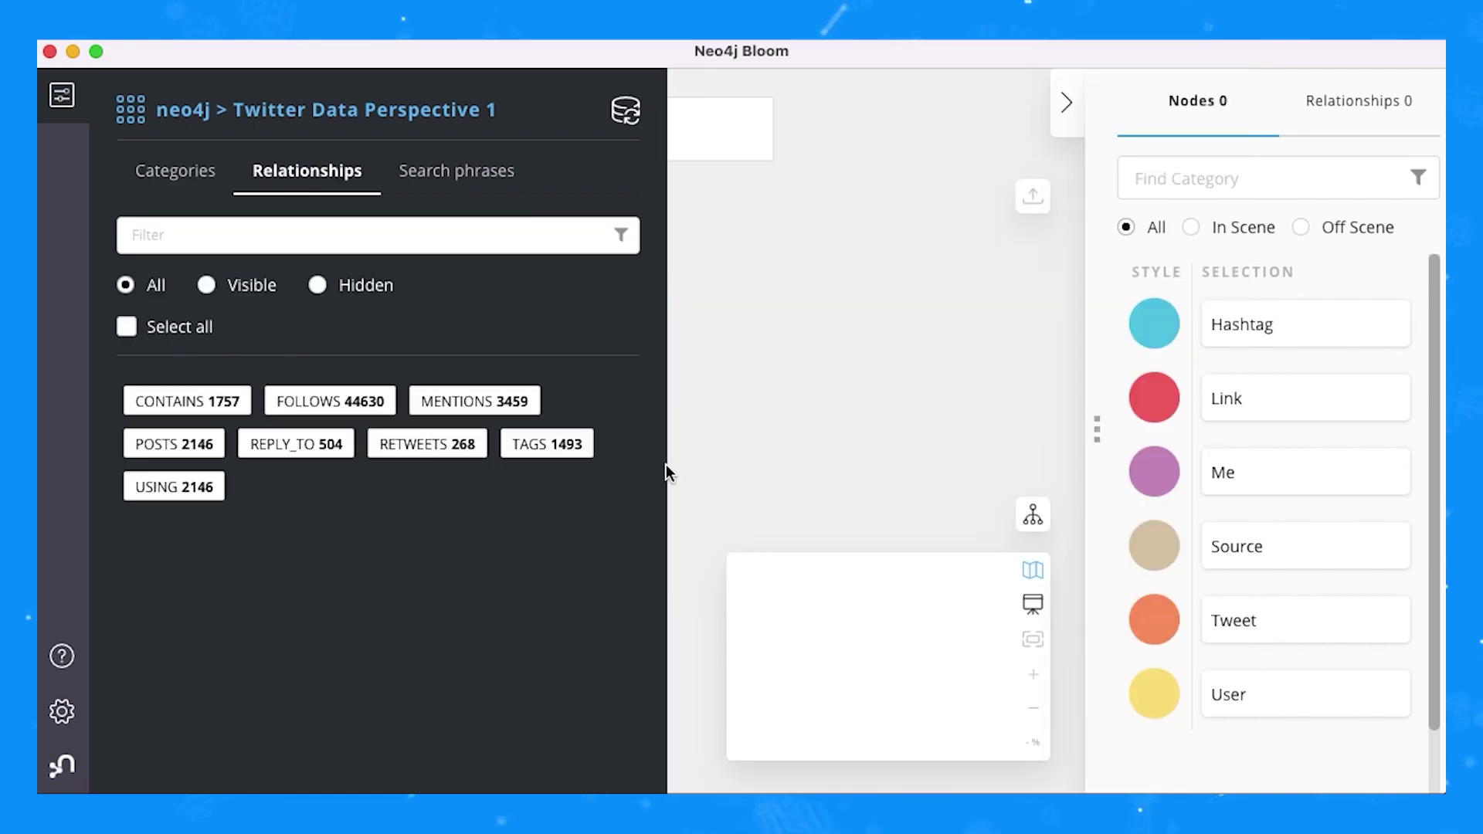
pyautogui.click(191, 174)
pyautogui.click(62, 94)
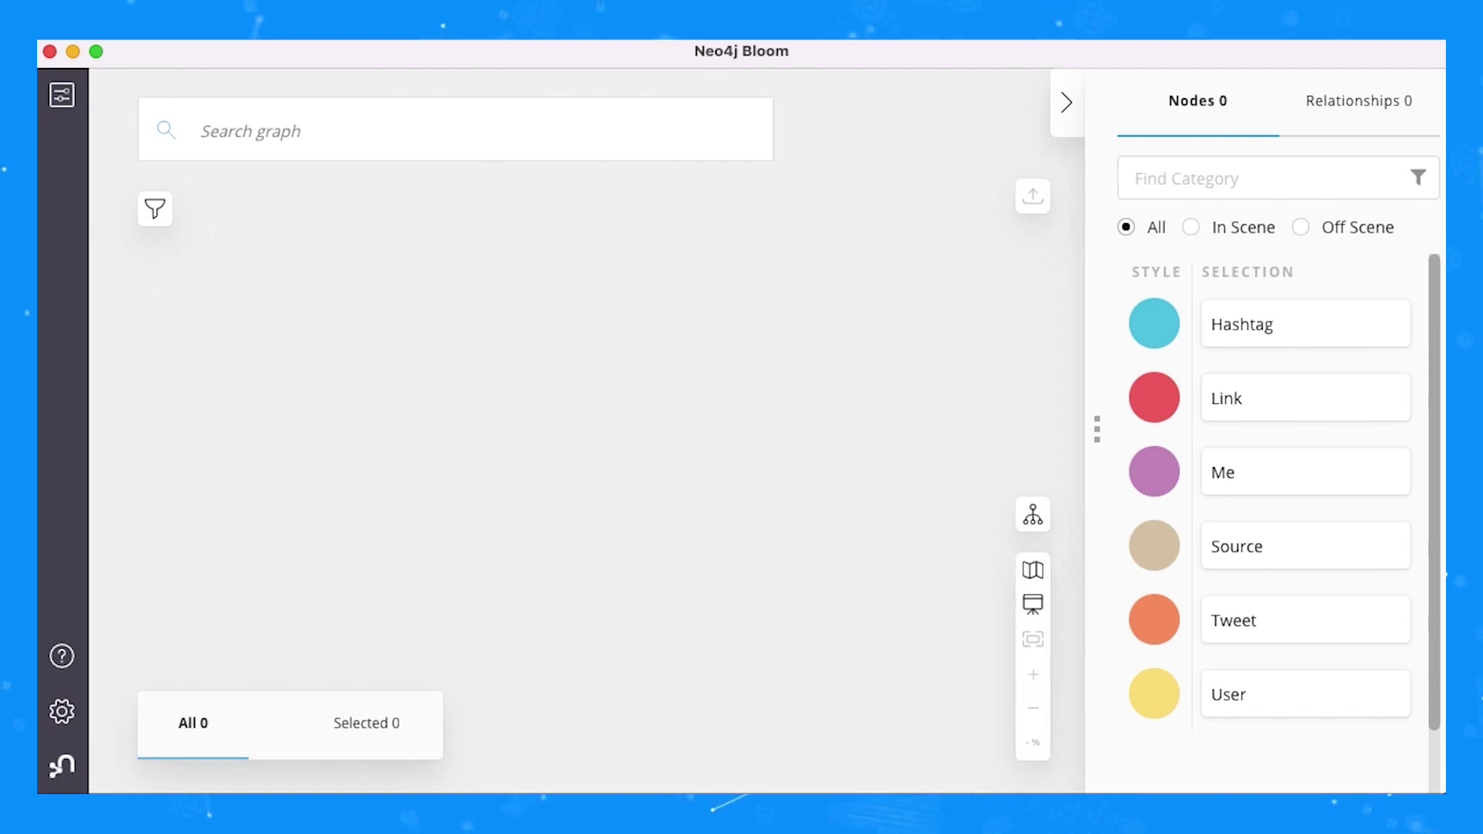
# - Run a full-text search for 'learning' from the Search graph bar
pyautogui.click(504, 127)
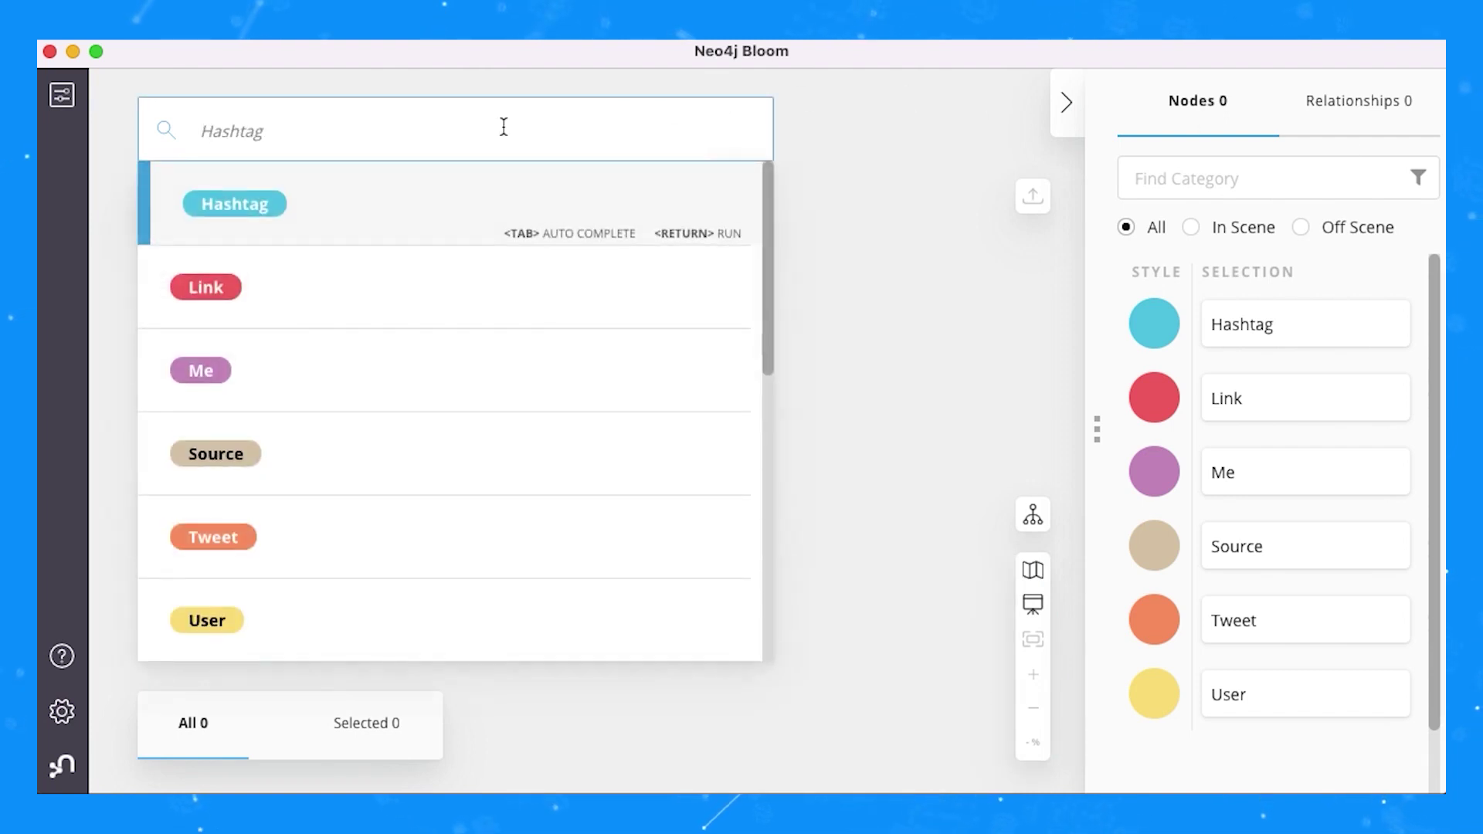
pyautogui.write('learning')
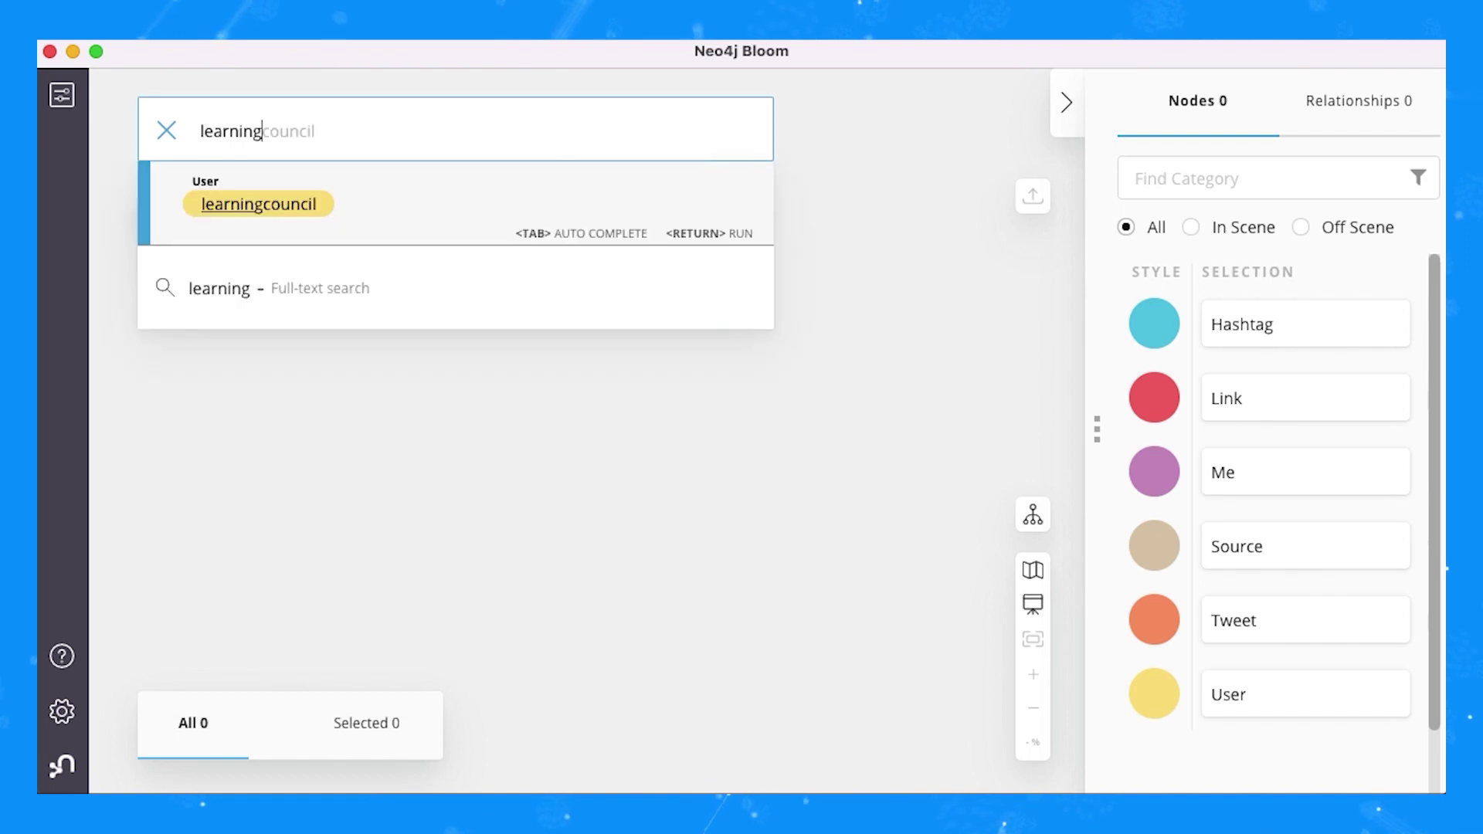
pyautogui.press('Down')
pyautogui.press('Return')
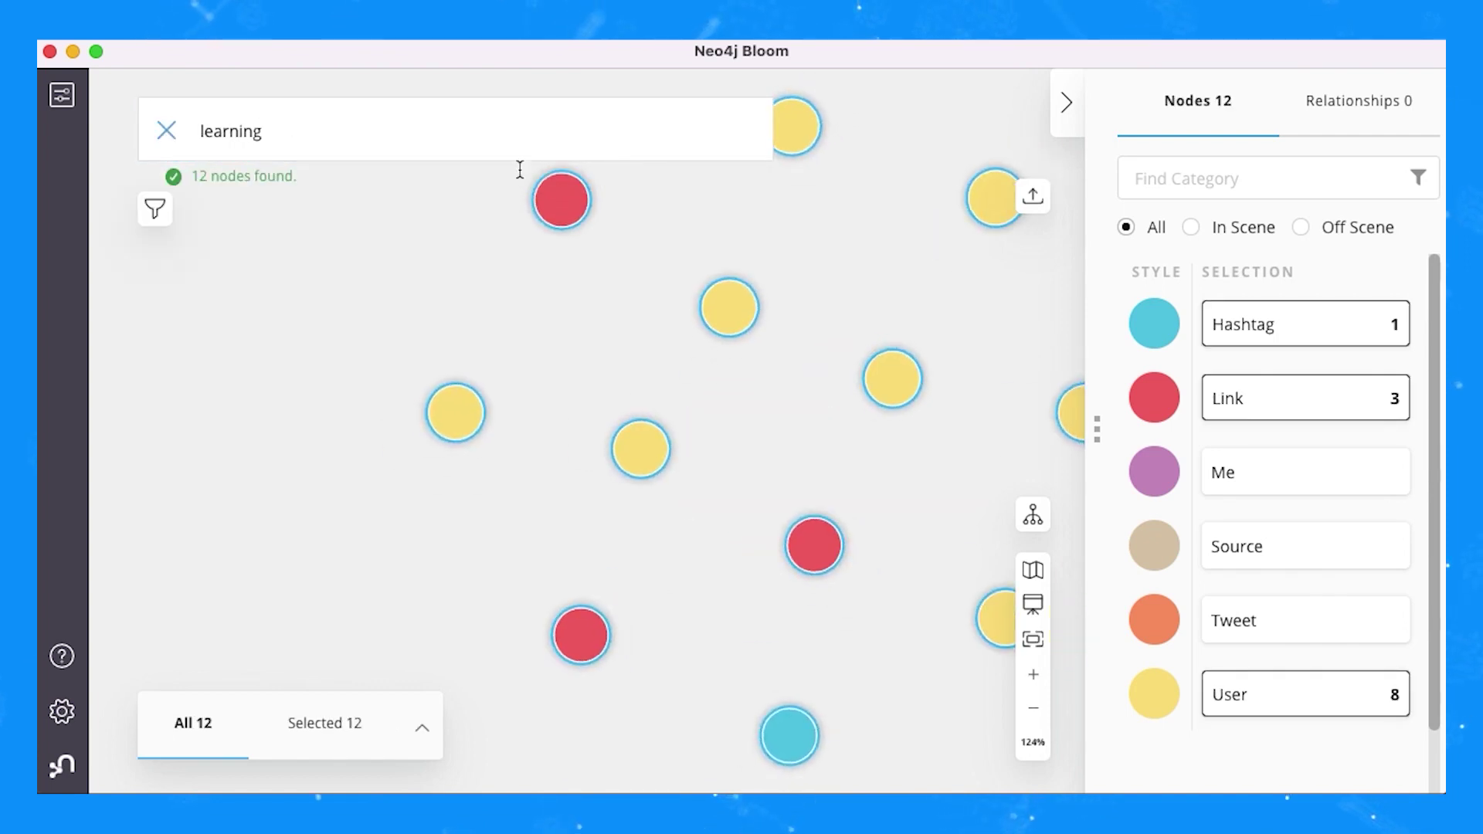
# - Inspect the 12 learning result nodes by panning and zooming the scene
pyautogui.moveTo(805, 530)
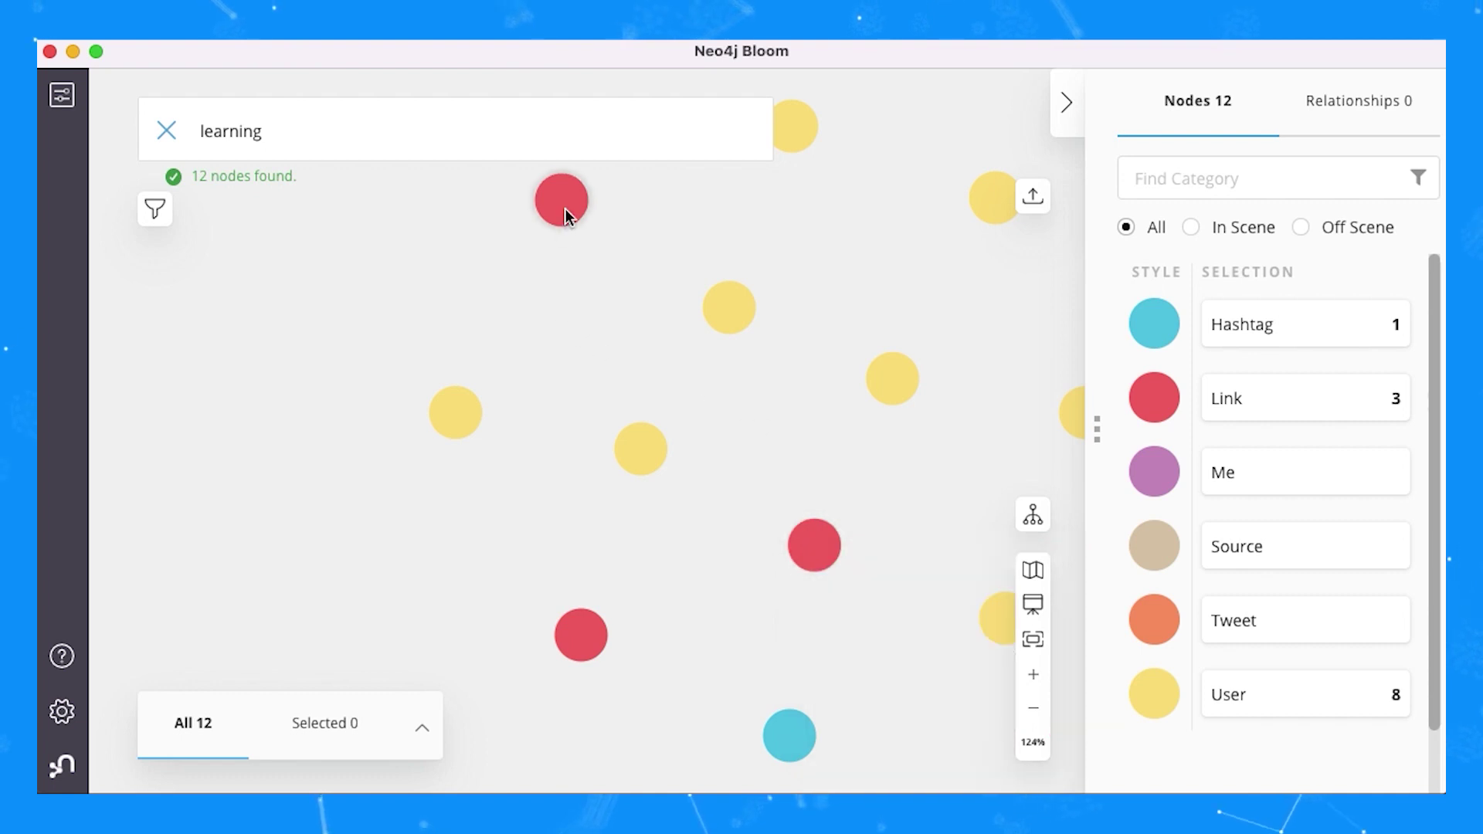
pyautogui.moveTo(566, 209)
pyautogui.moveTo(470, 415)
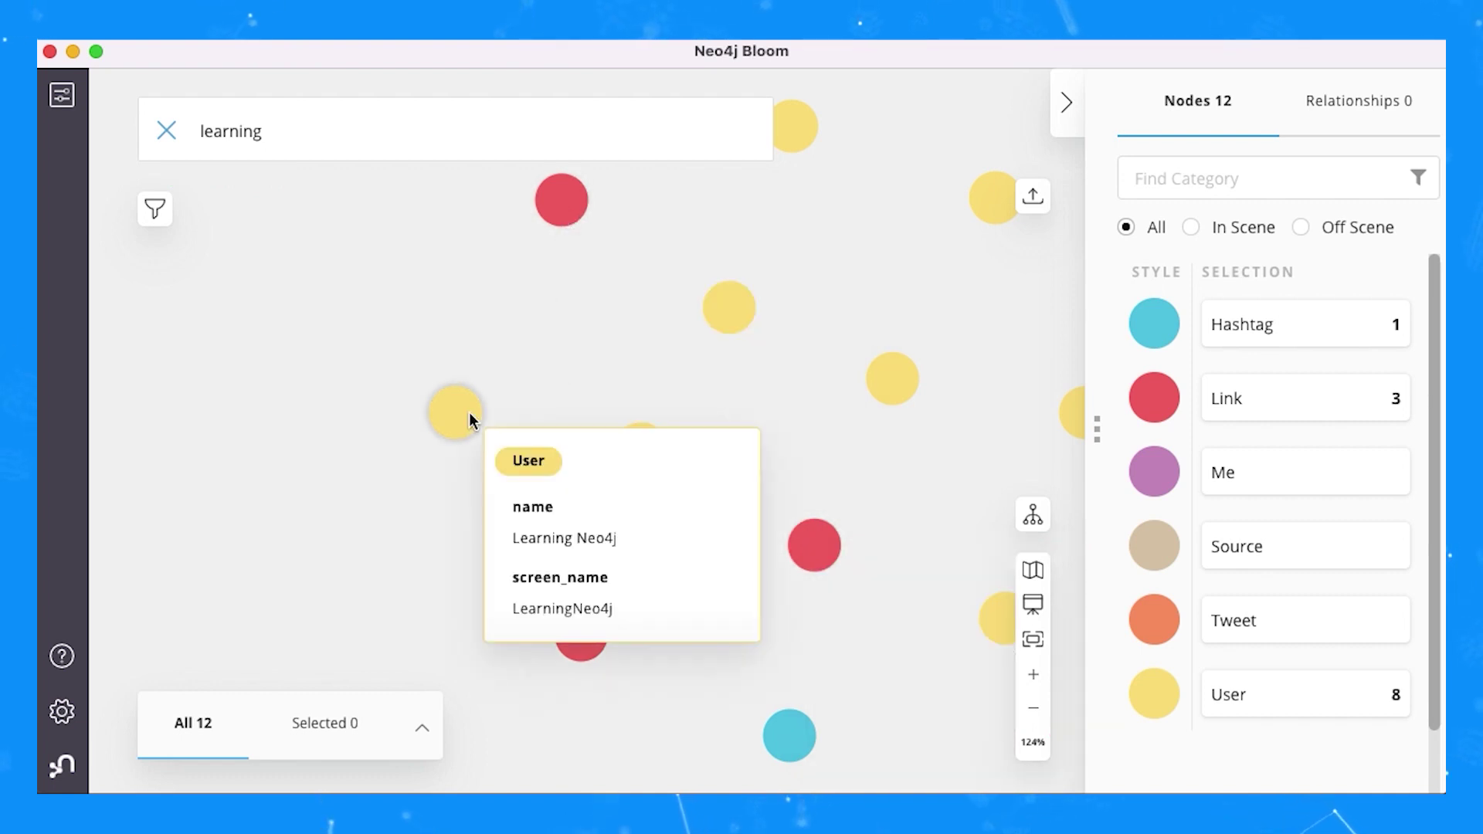
pyautogui.moveTo(722, 309)
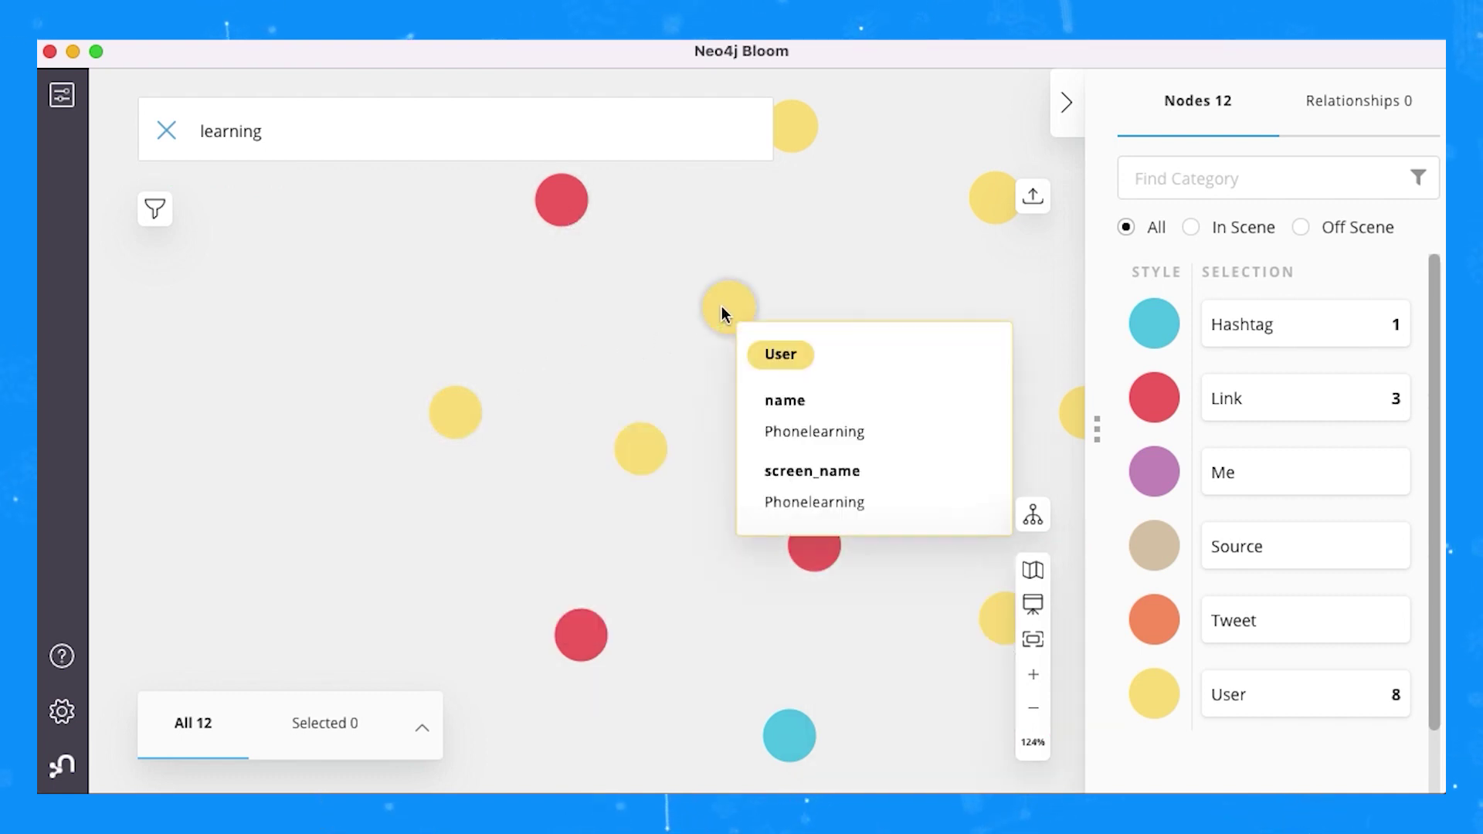
pyautogui.moveTo(719, 612); pyautogui.dragTo(585, 368)
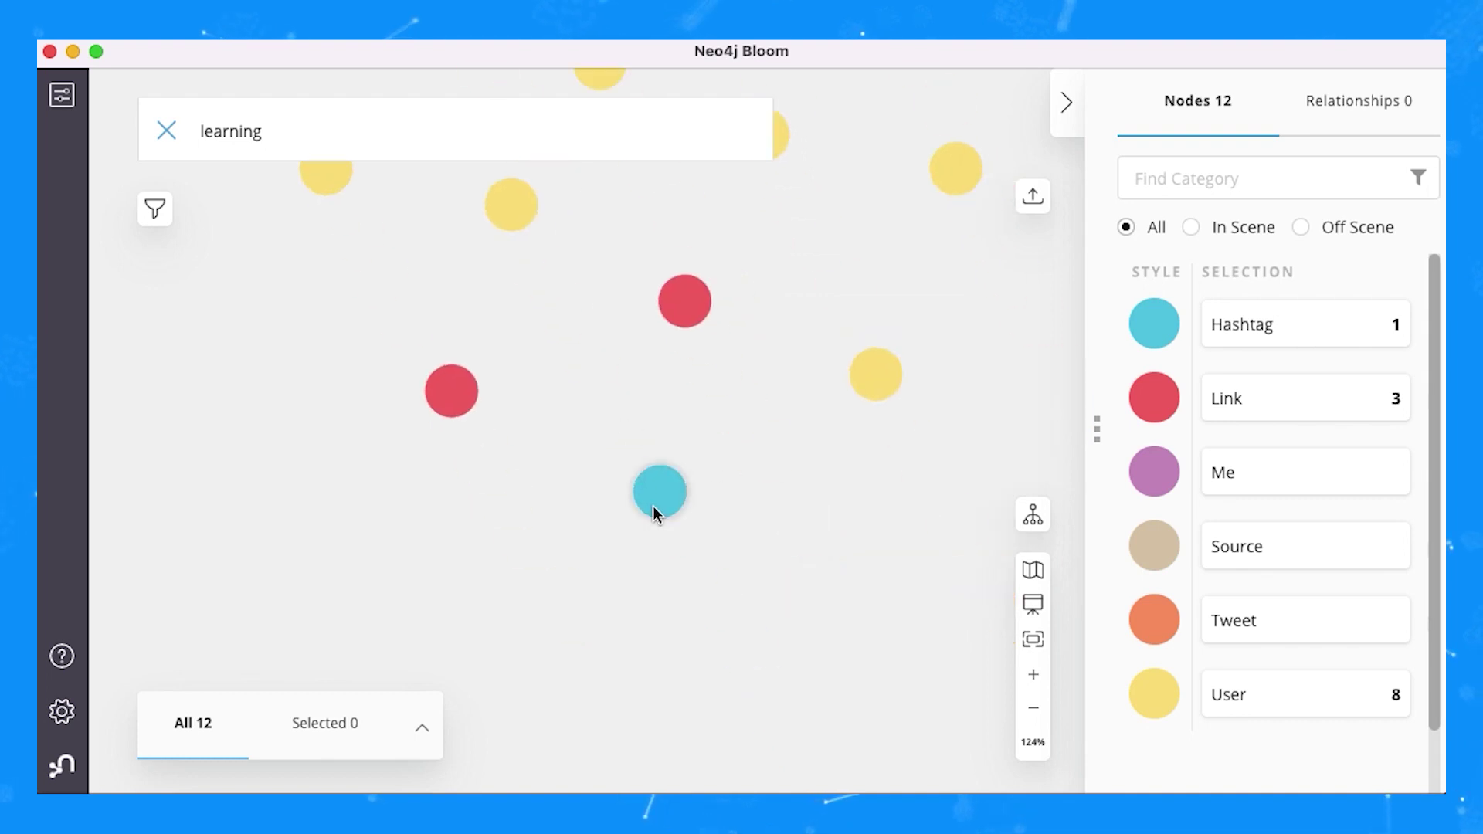
pyautogui.moveTo(652, 507)
pyautogui.scroll(5, 654, 504)
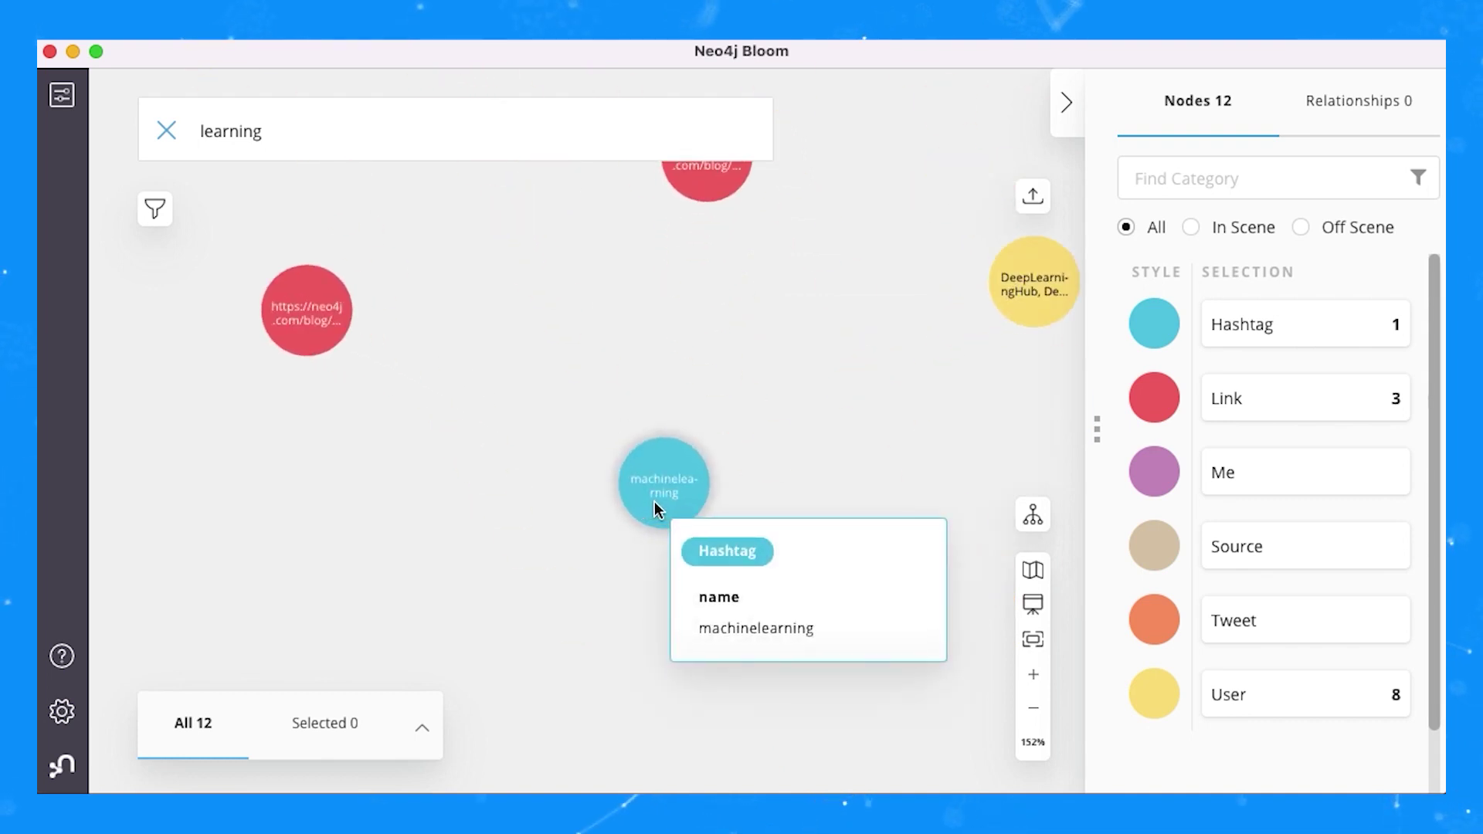
pyautogui.scroll(-3, 595, 387)
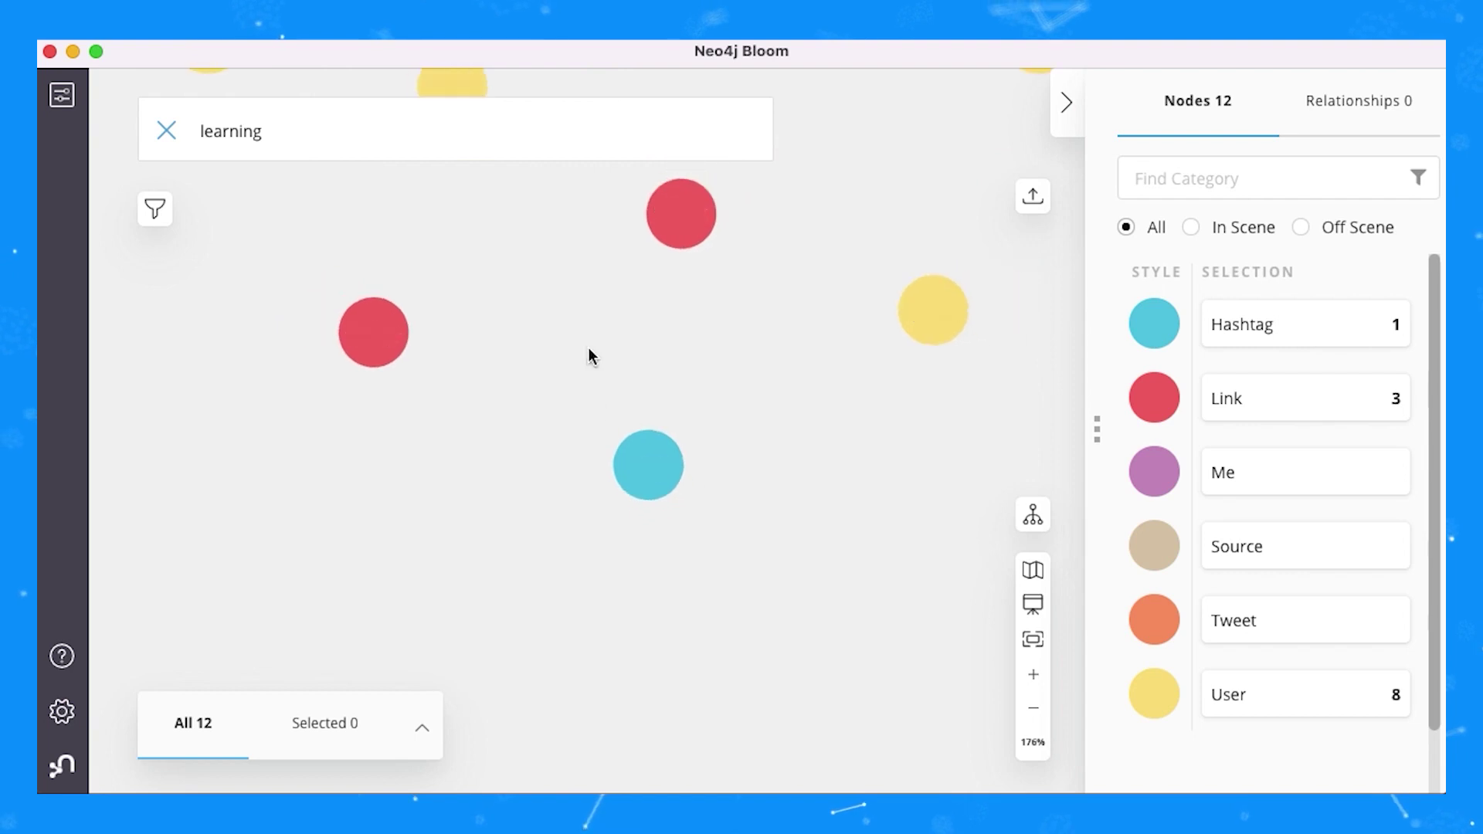
pyautogui.scroll(-5, 537, 429)
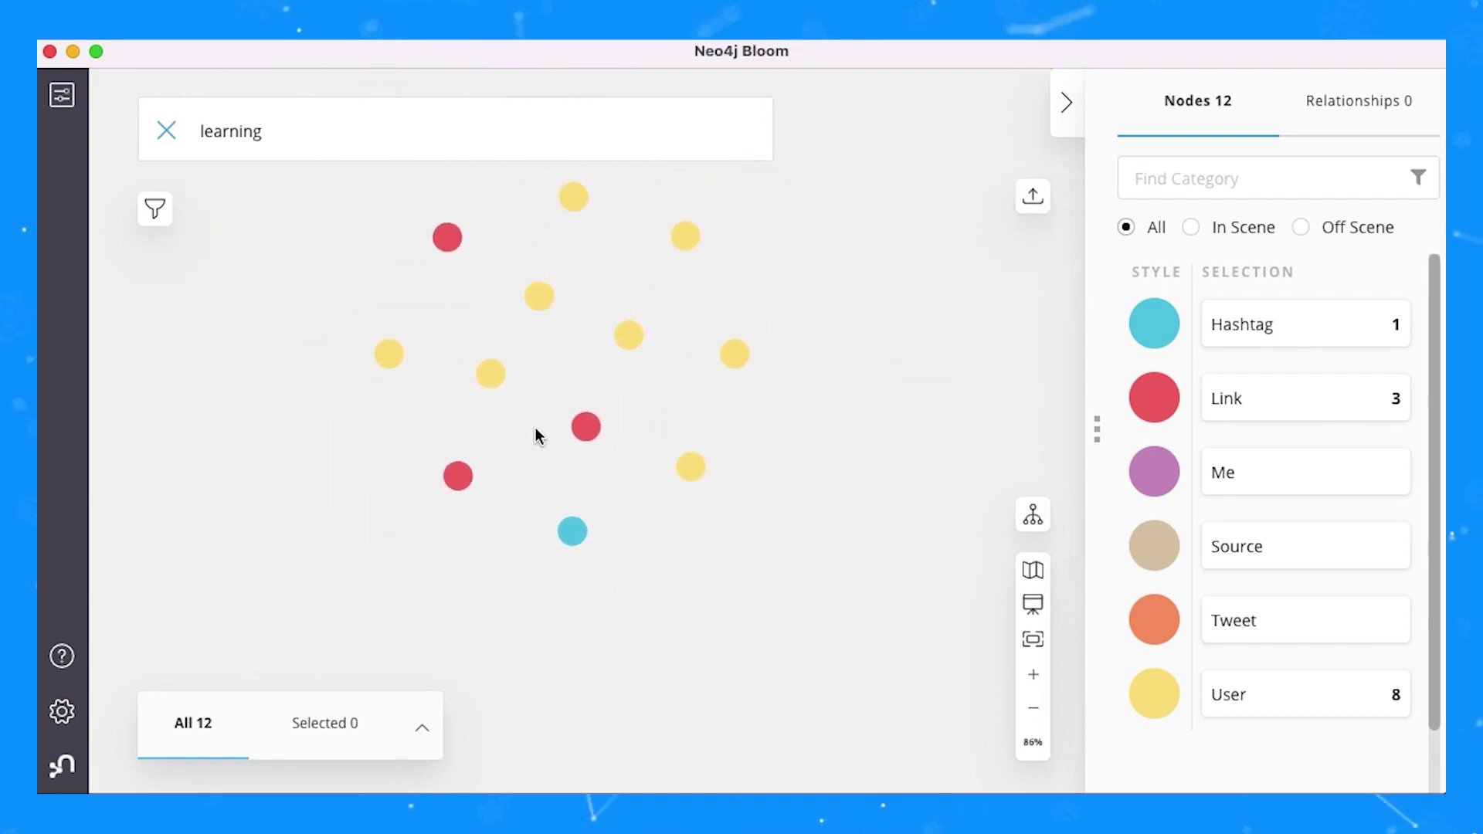
# - Clear the scene and the previous learning search
pyautogui.rightClick(528, 378)
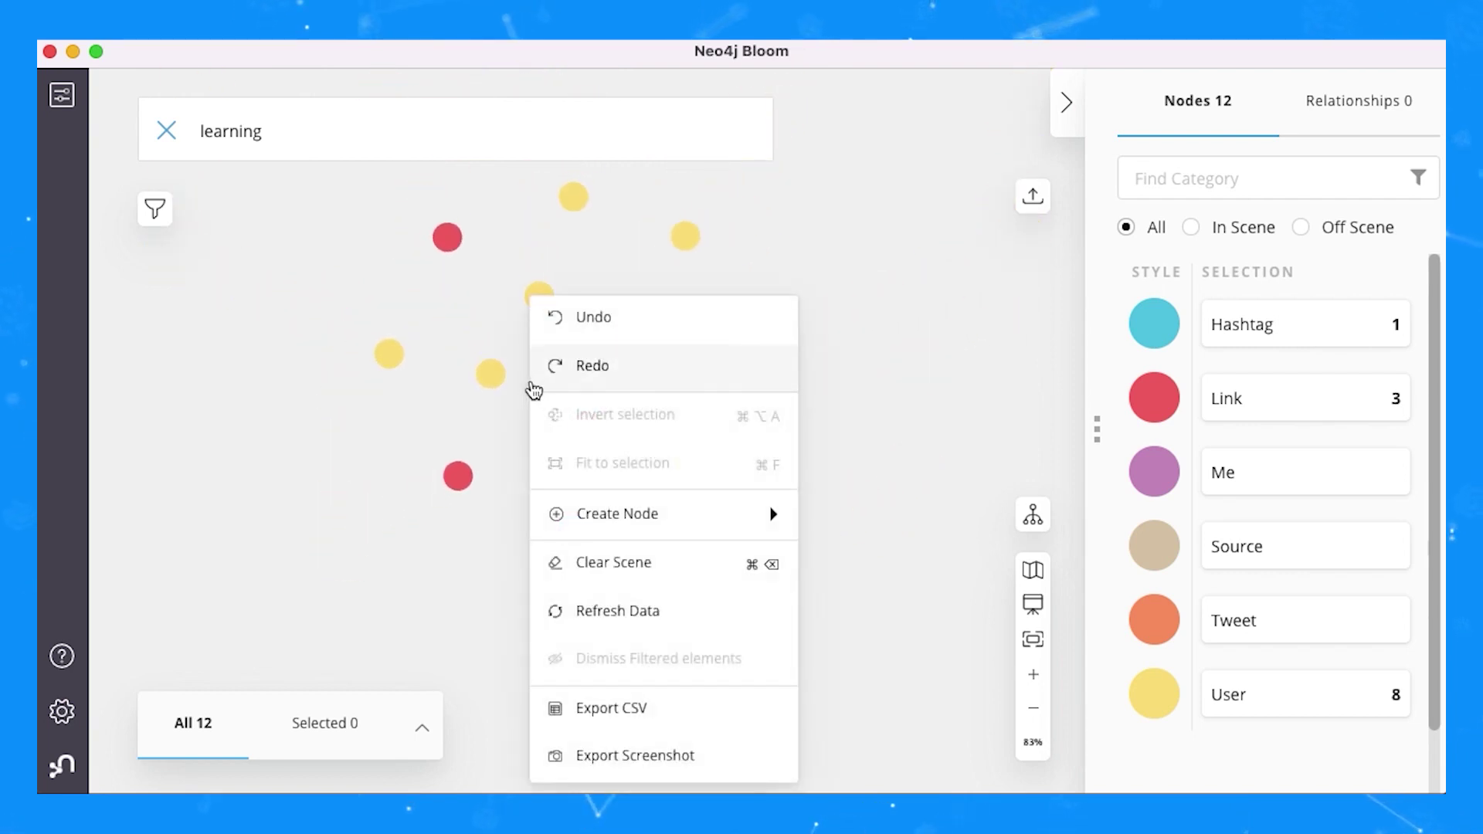
pyautogui.click(673, 578)
pyautogui.click(166, 133)
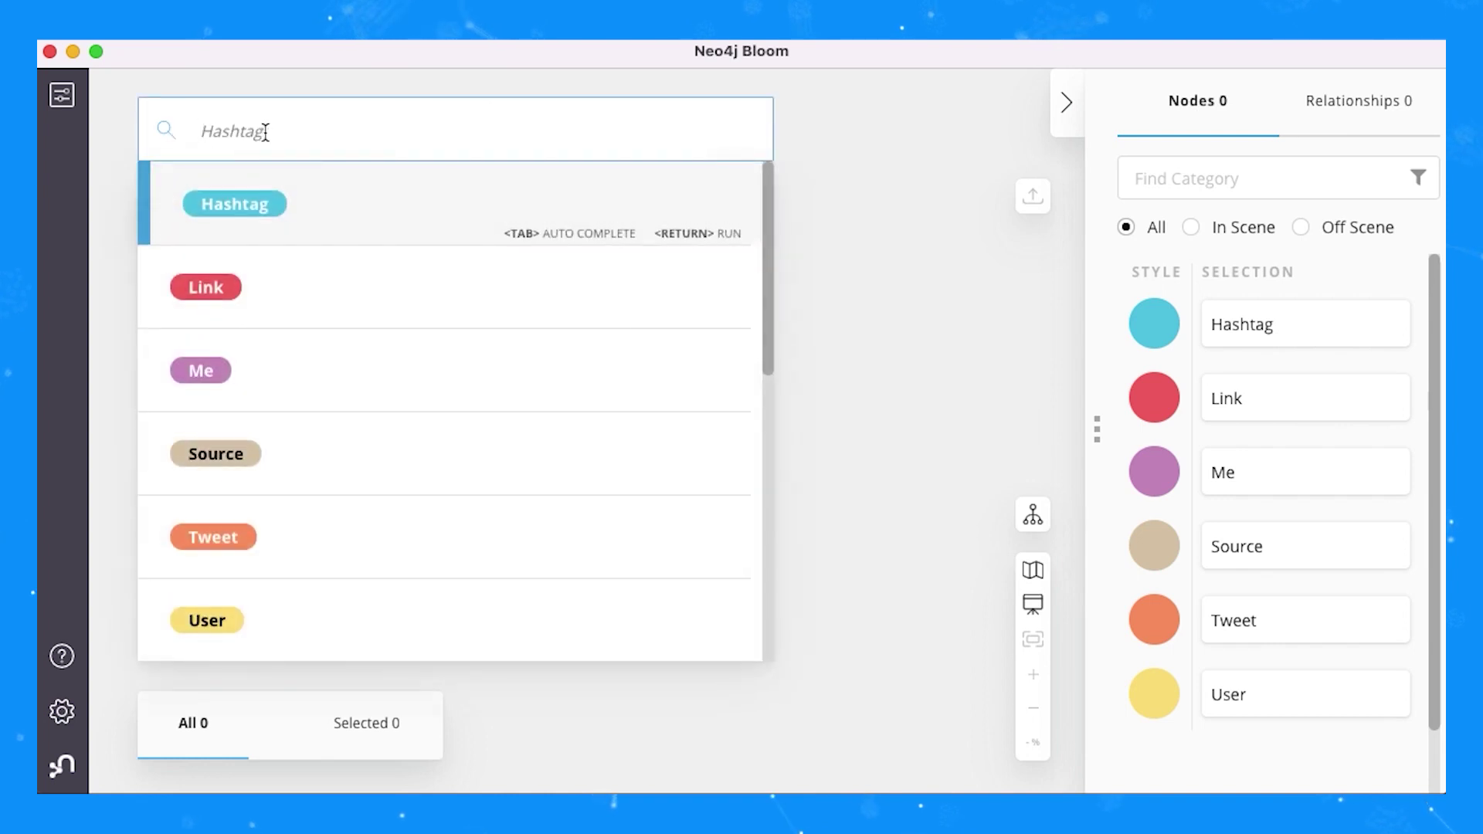
# - Search the Tweet–Hashtag–Tweet pattern, loading 931 nodes and 1305 relationships
pyautogui.write('tweet')
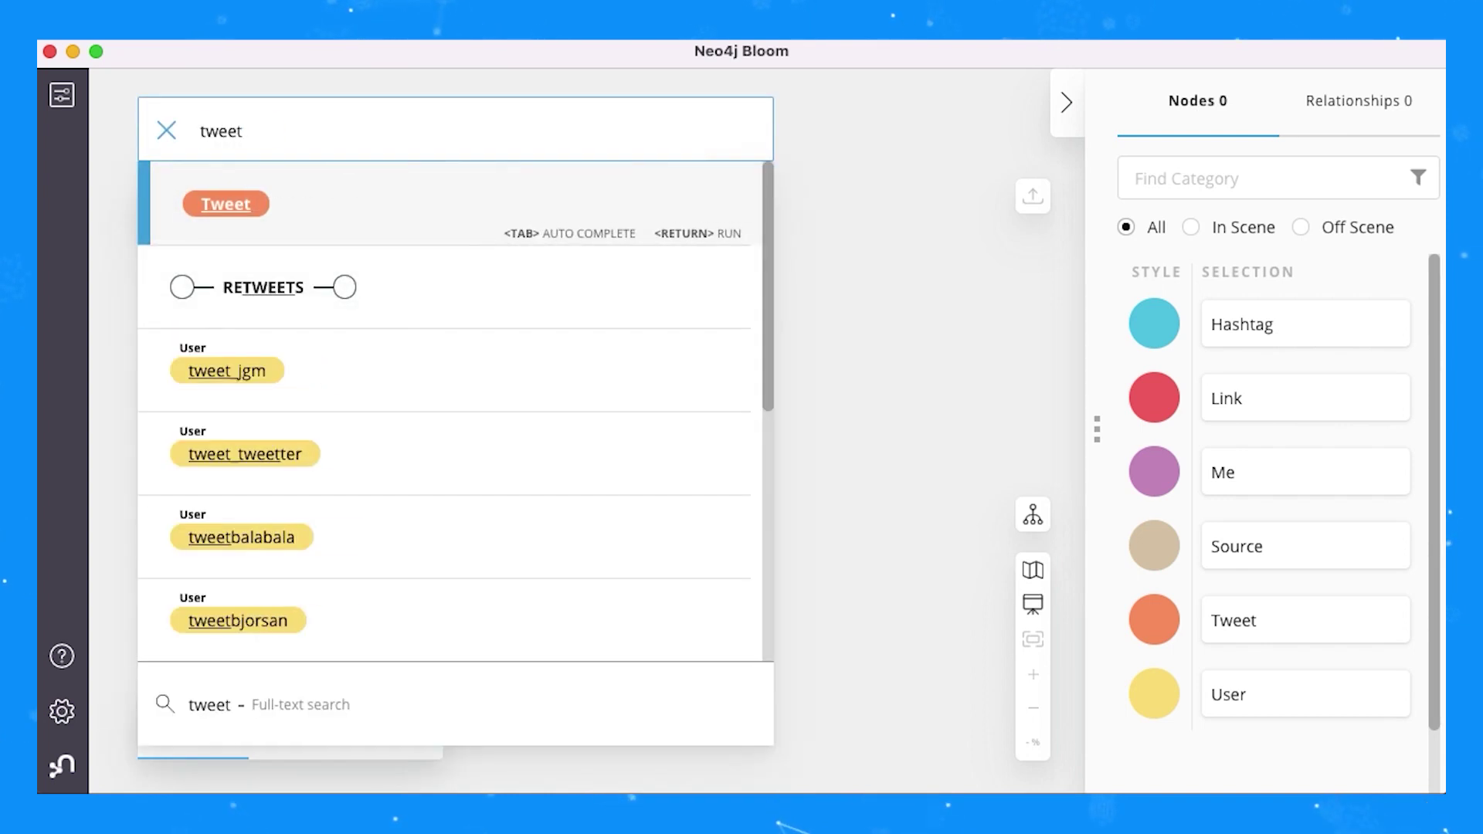
pyautogui.press('Tab')
pyautogui.write('ha')
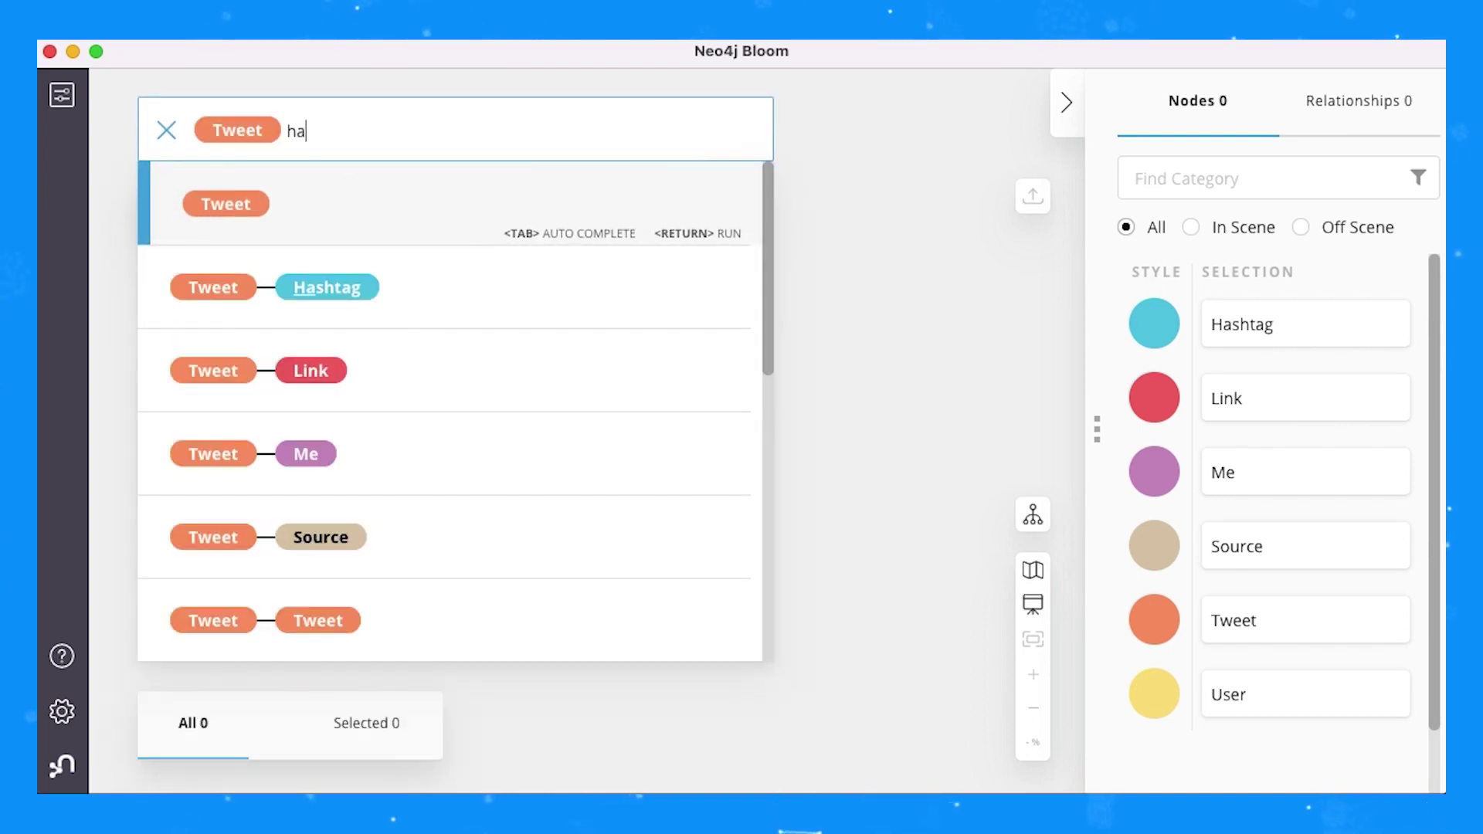
pyautogui.press('Tab')
pyautogui.write('tweet')
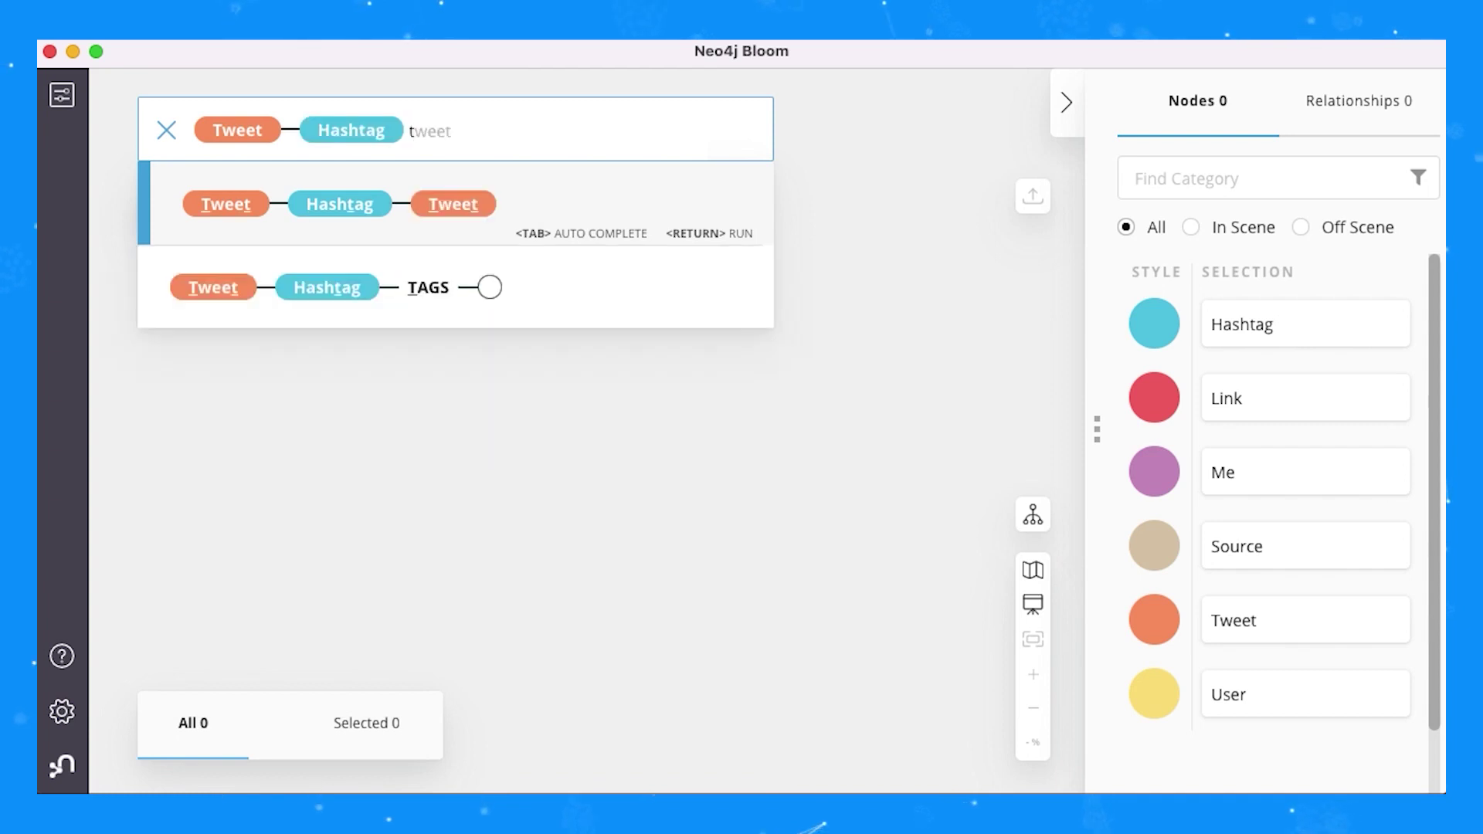
pyautogui.press('Tab')
pyautogui.press('Return')
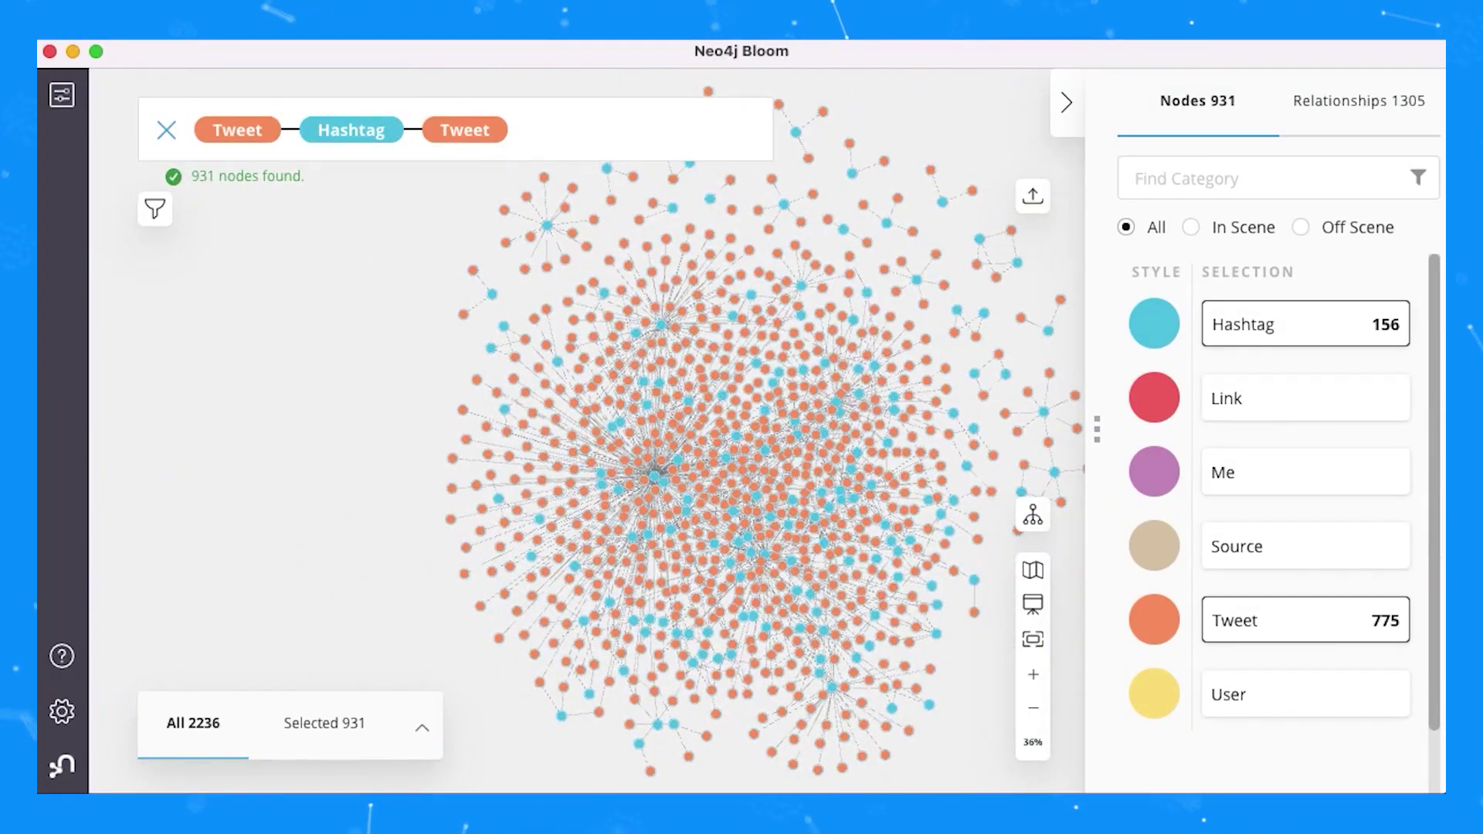
# - Search Tweet text for 'graph' to load six tweets, then select the central one
pyautogui.click(169, 133)
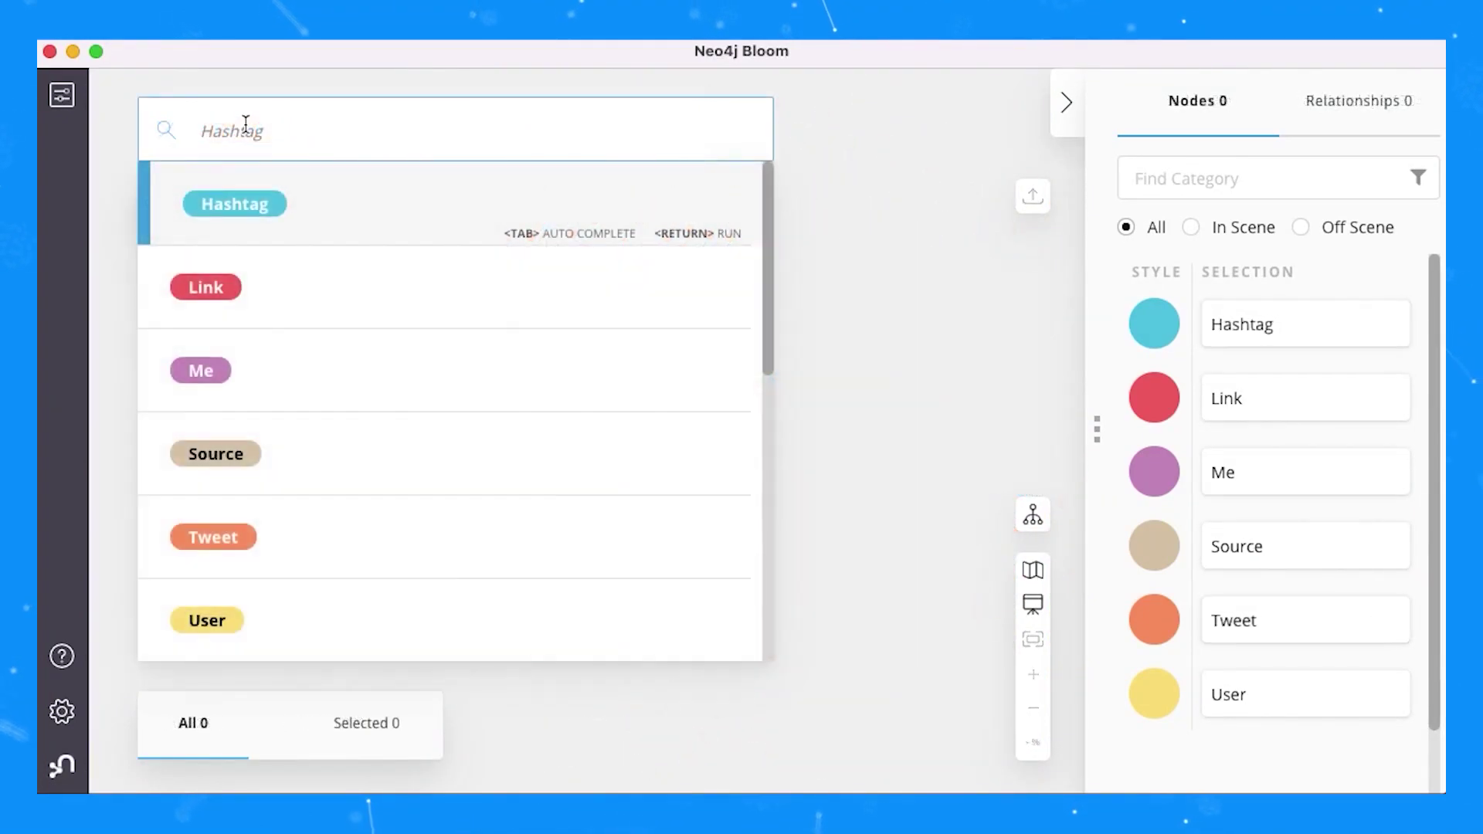
pyautogui.write('twee')
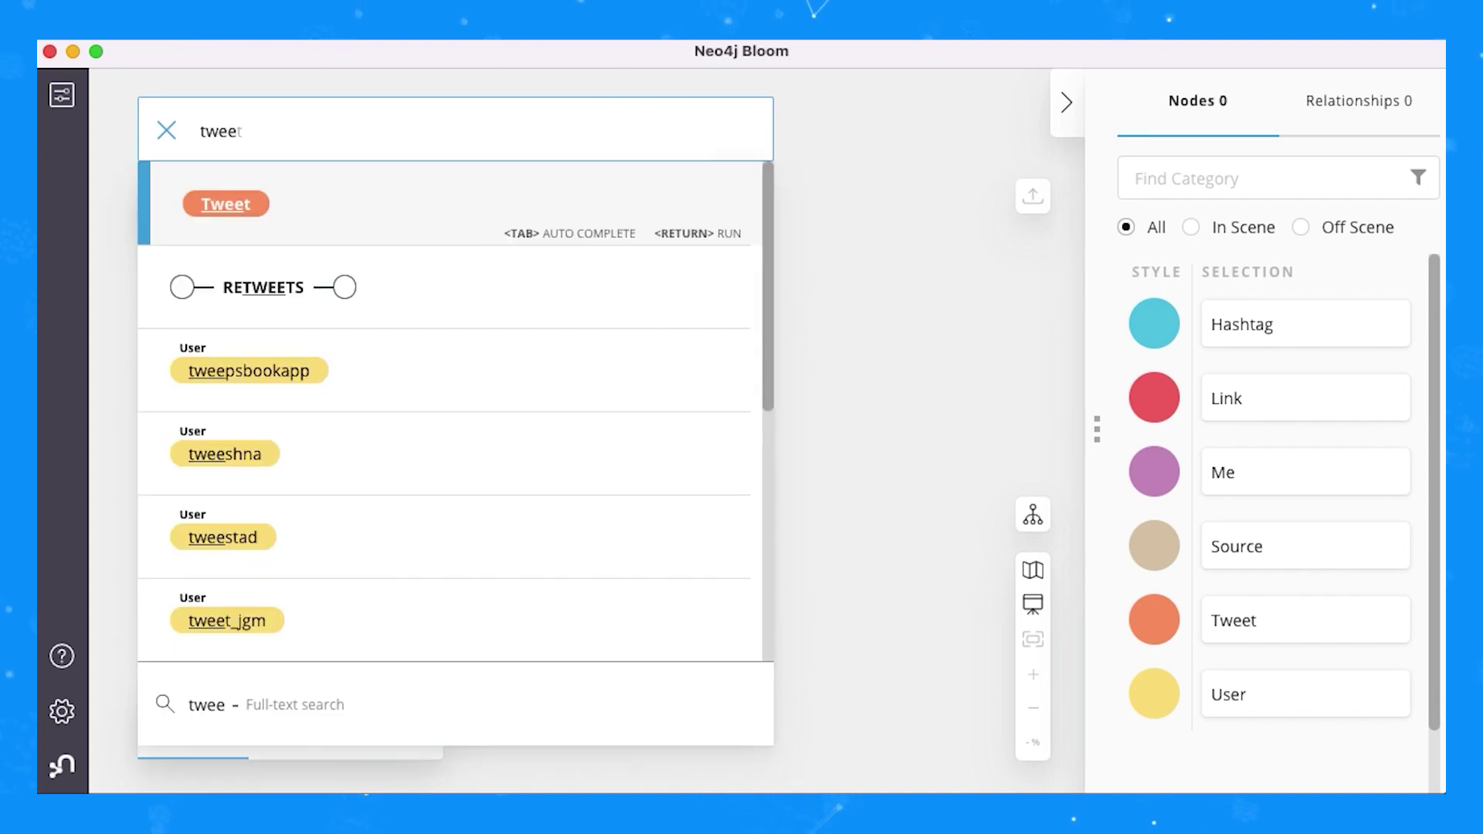
pyautogui.press('Tab')
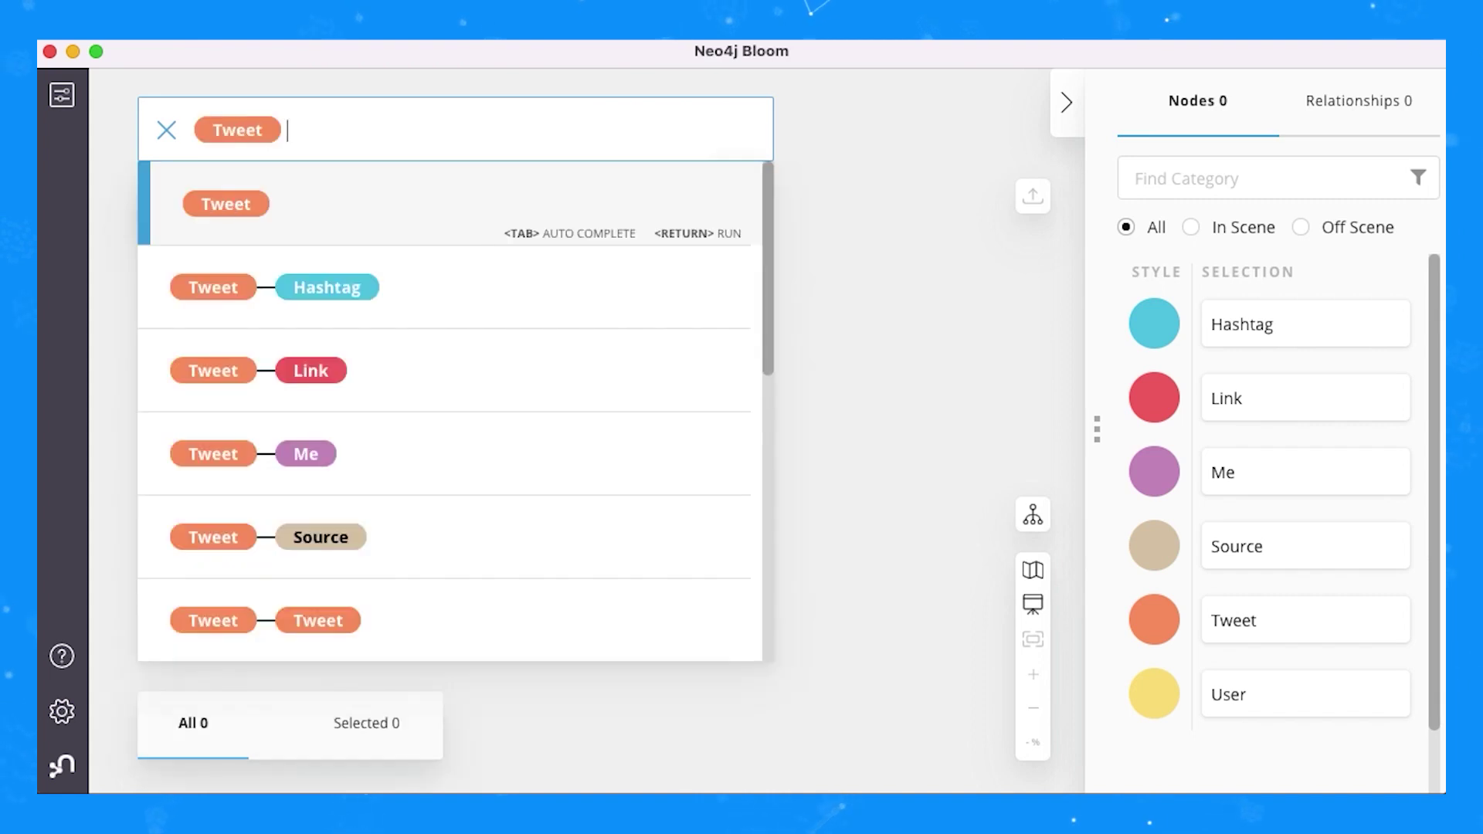
pyautogui.write('te')
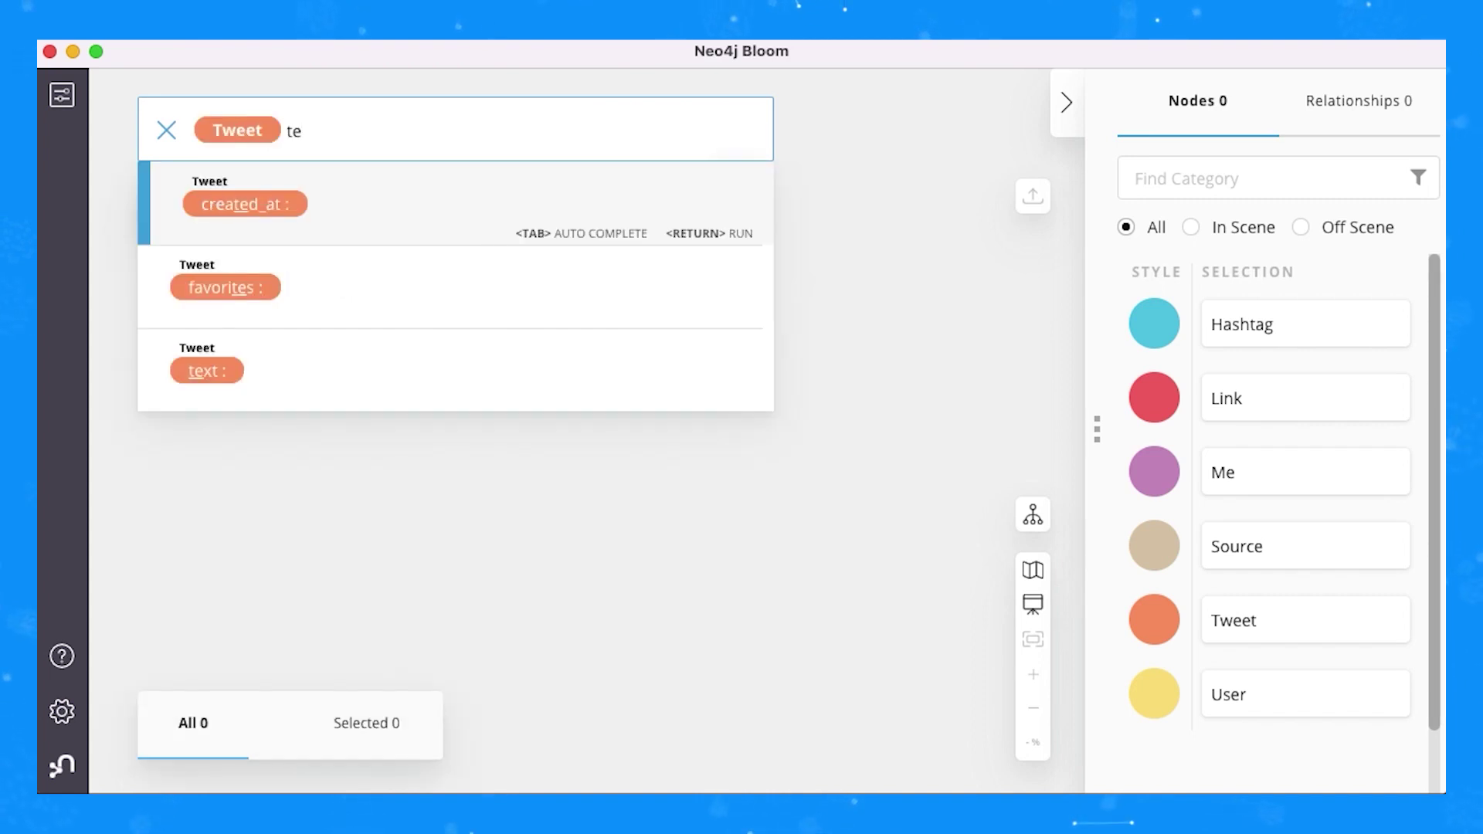
pyautogui.press('Down')
pyautogui.press('Down')
pyautogui.press('Tab')
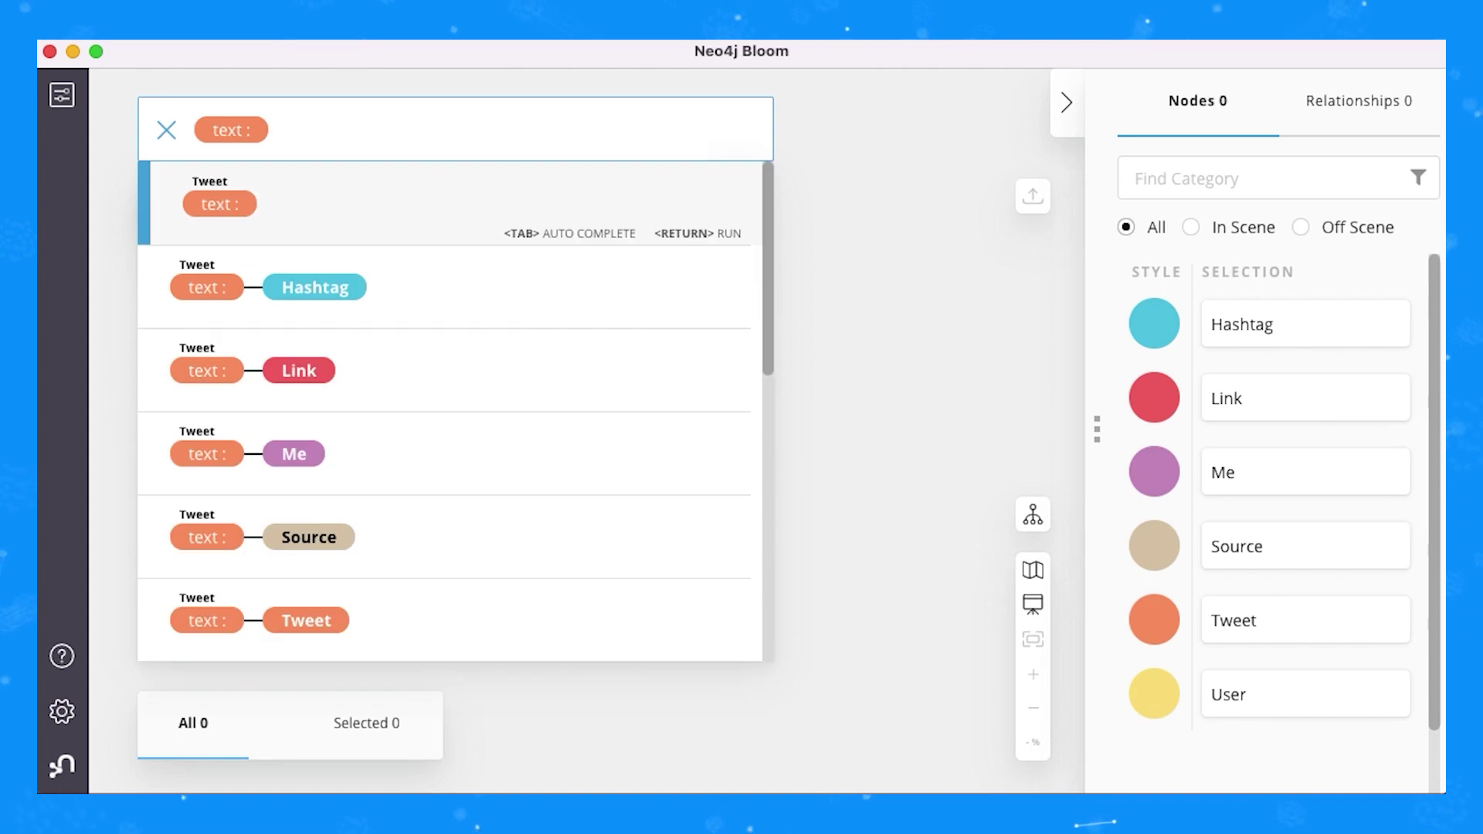
pyautogui.write('graph')
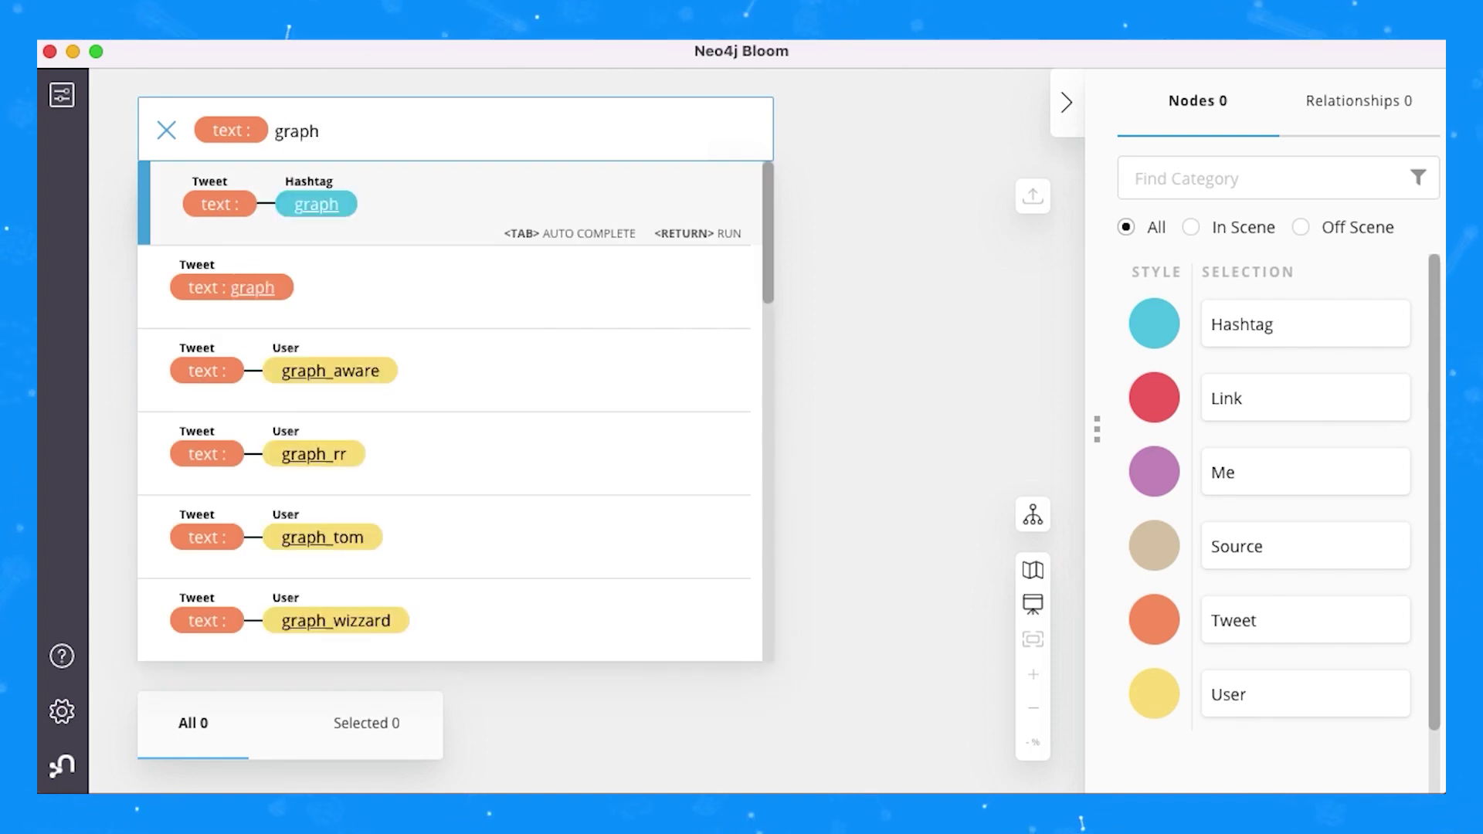
pyautogui.press('Down')
pyautogui.press('Return')
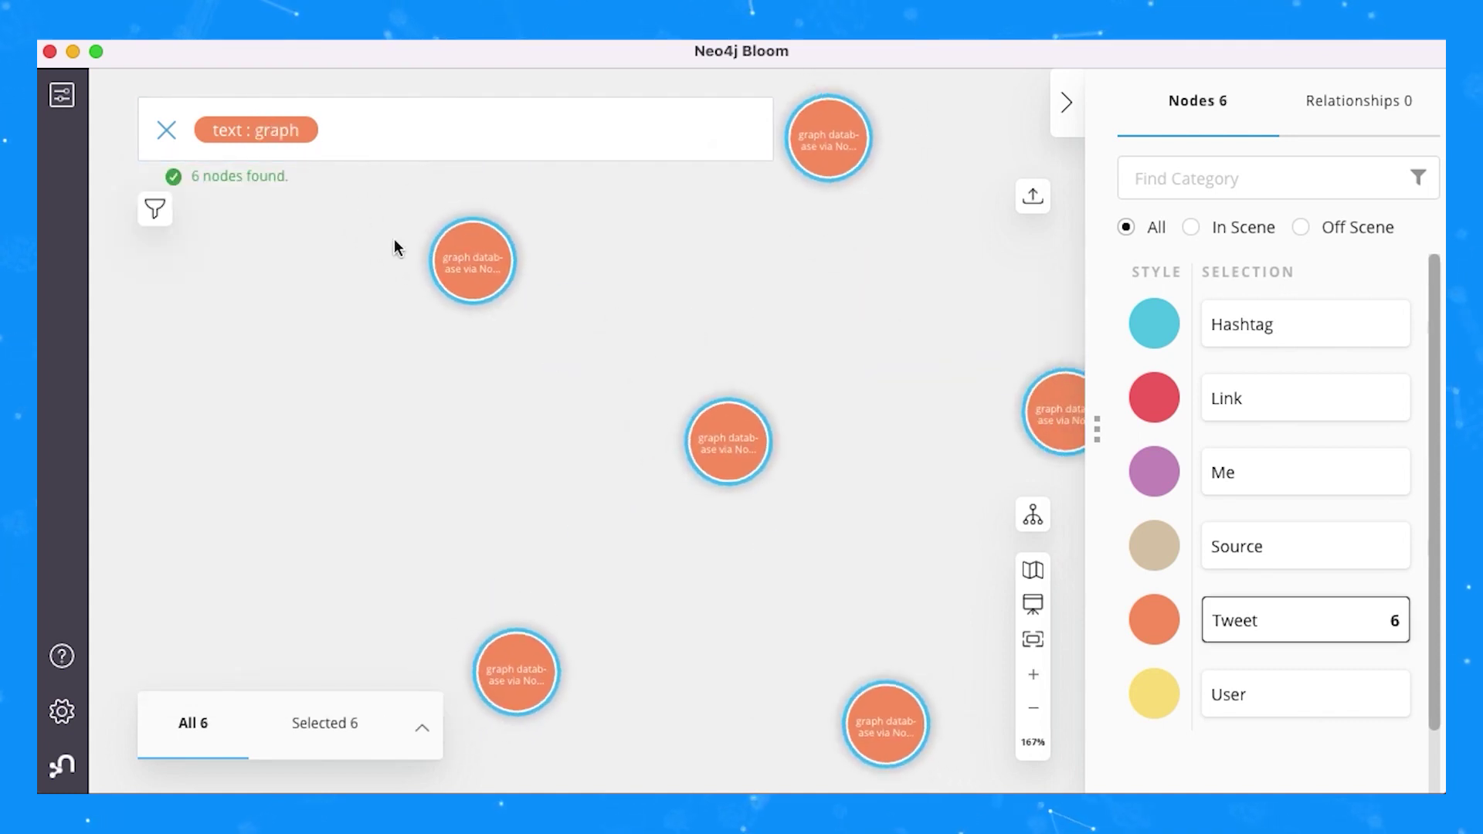
pyautogui.click(400, 374)
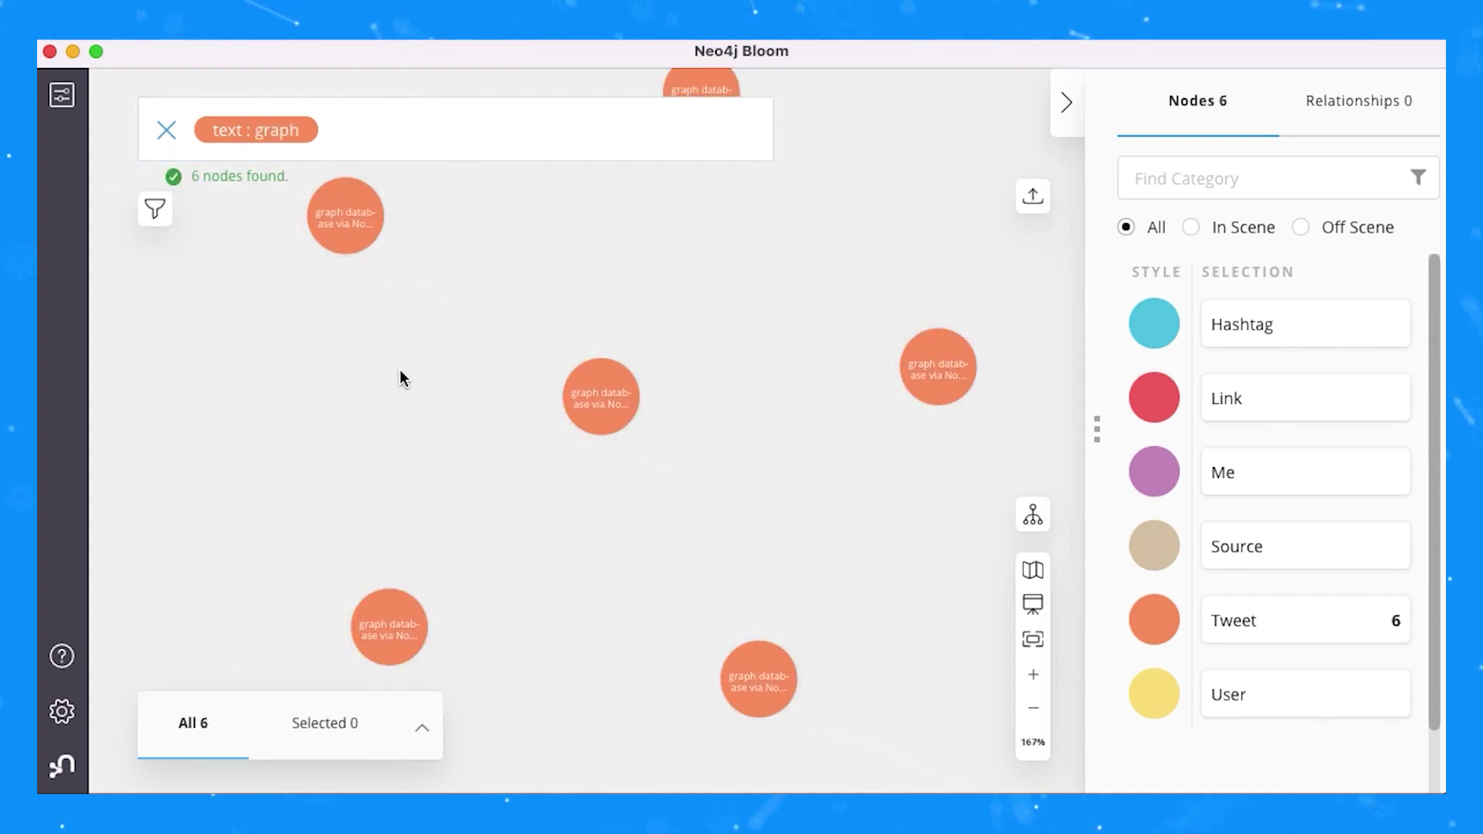
pyautogui.click(622, 418)
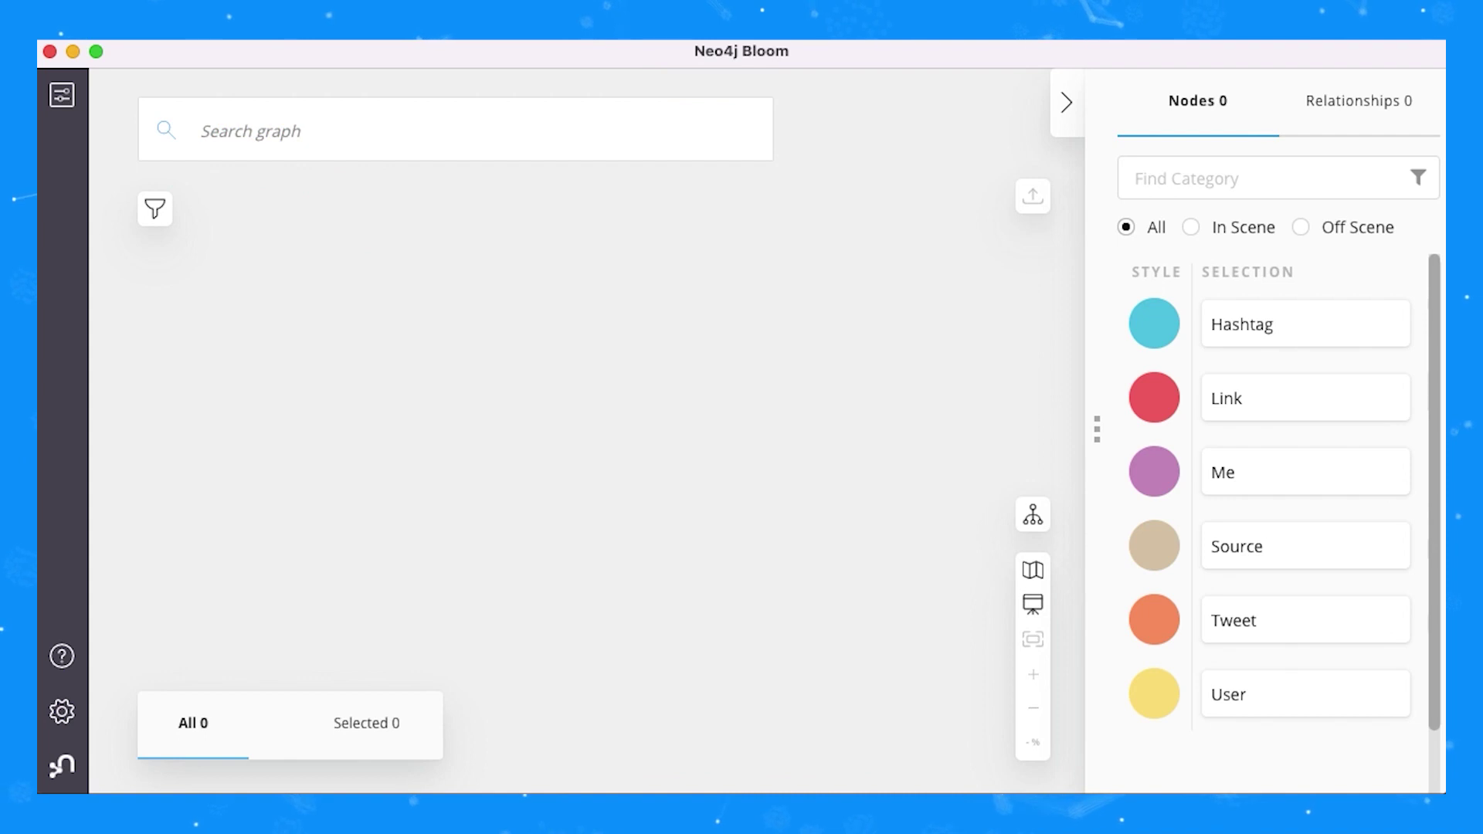
# - Review the Cypher query and parameters of the 'User with screen name $name' search phrase
pyautogui.click(61, 96)
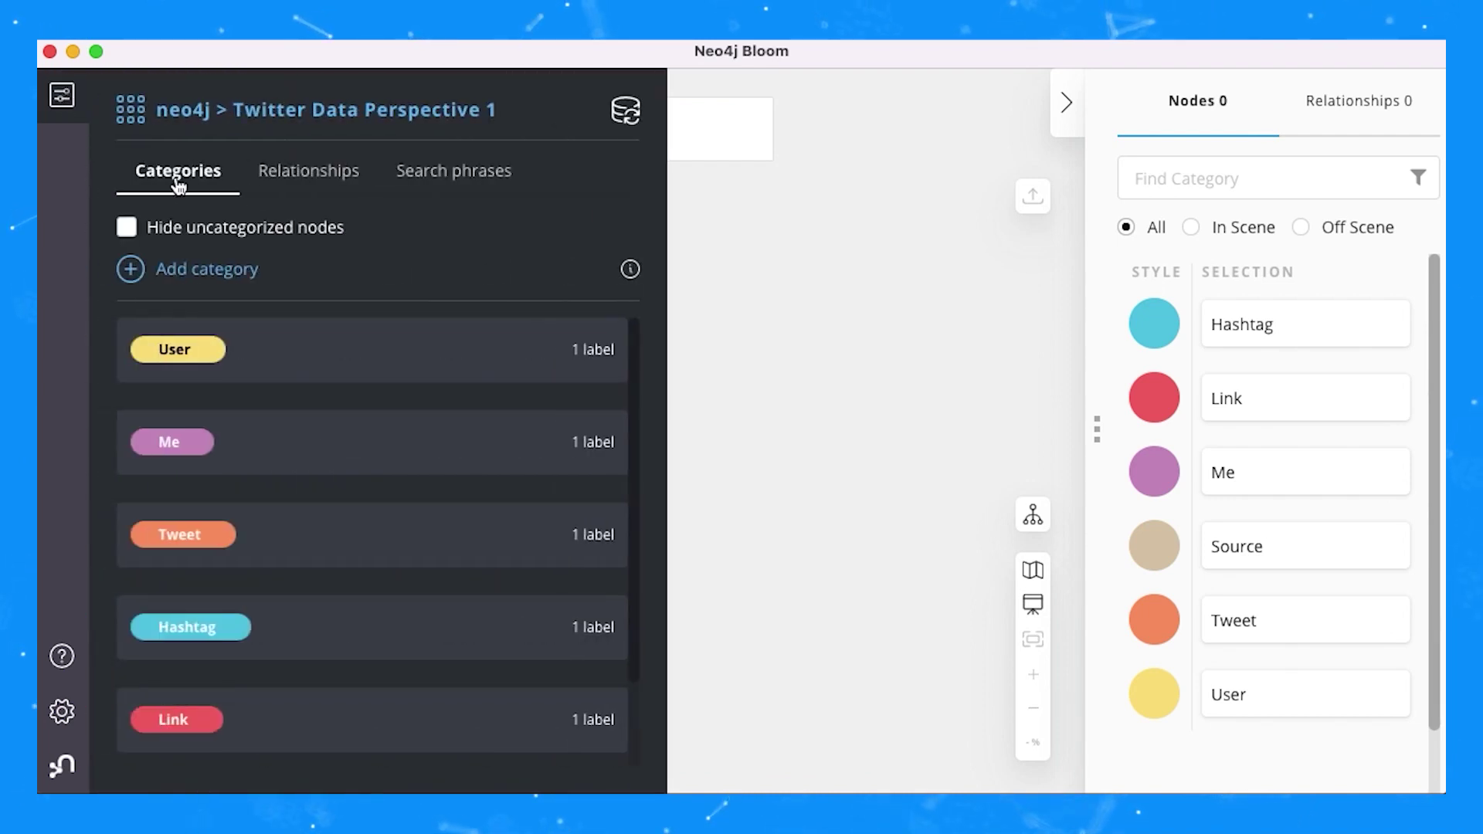
pyautogui.click(446, 188)
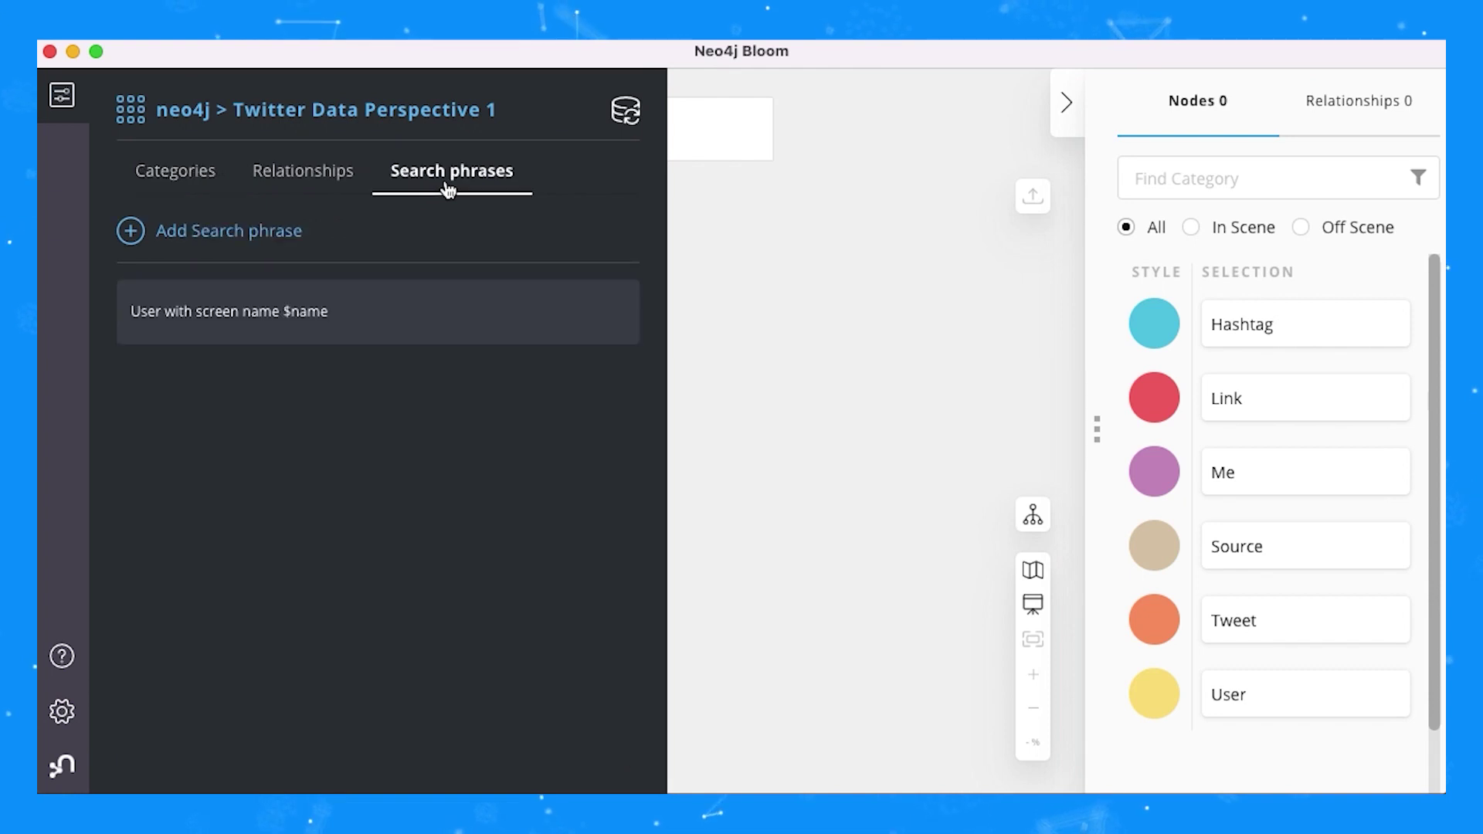
pyautogui.click(351, 334)
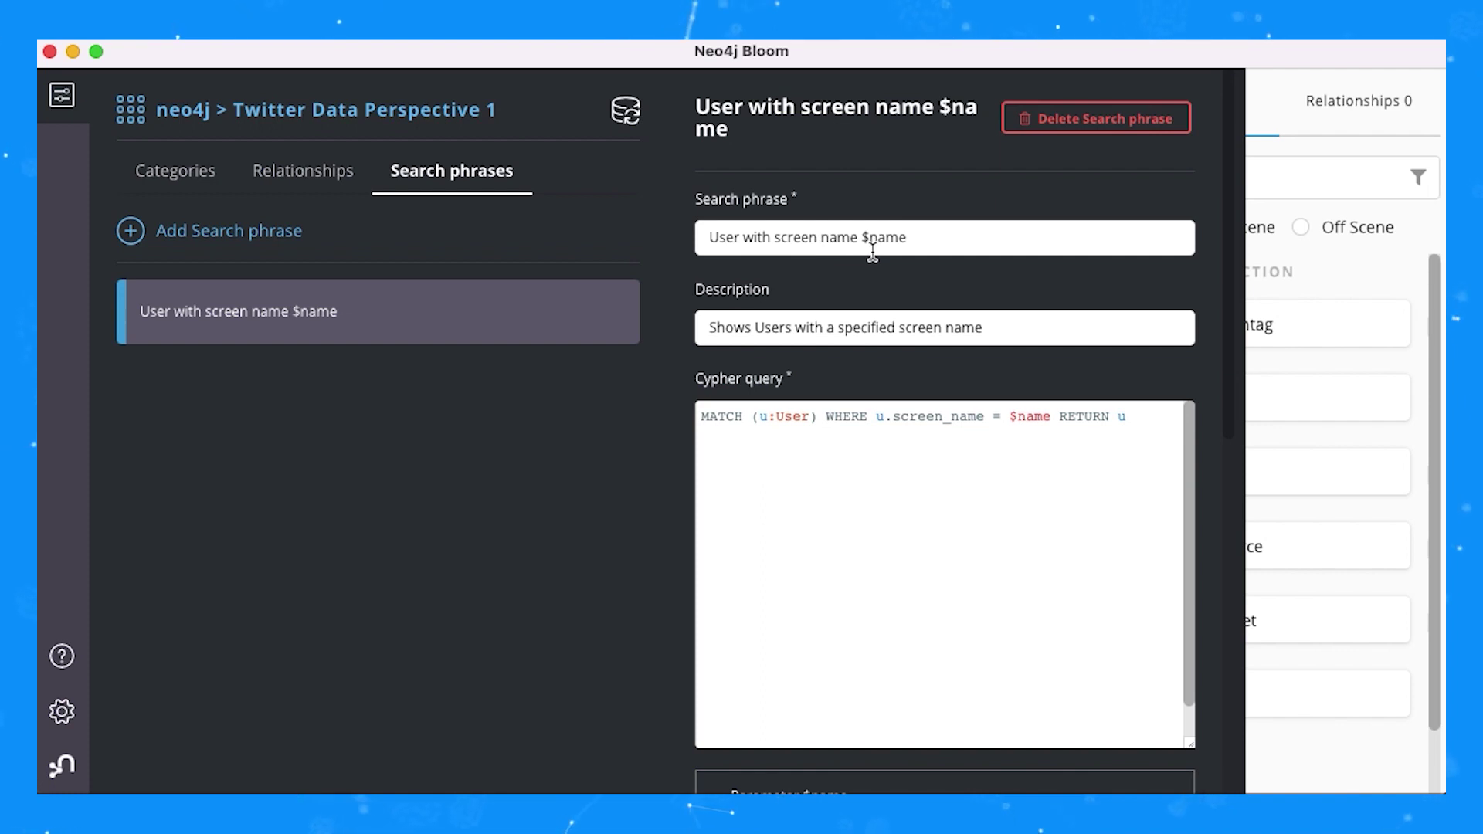
pyautogui.scroll(-1, 873, 251)
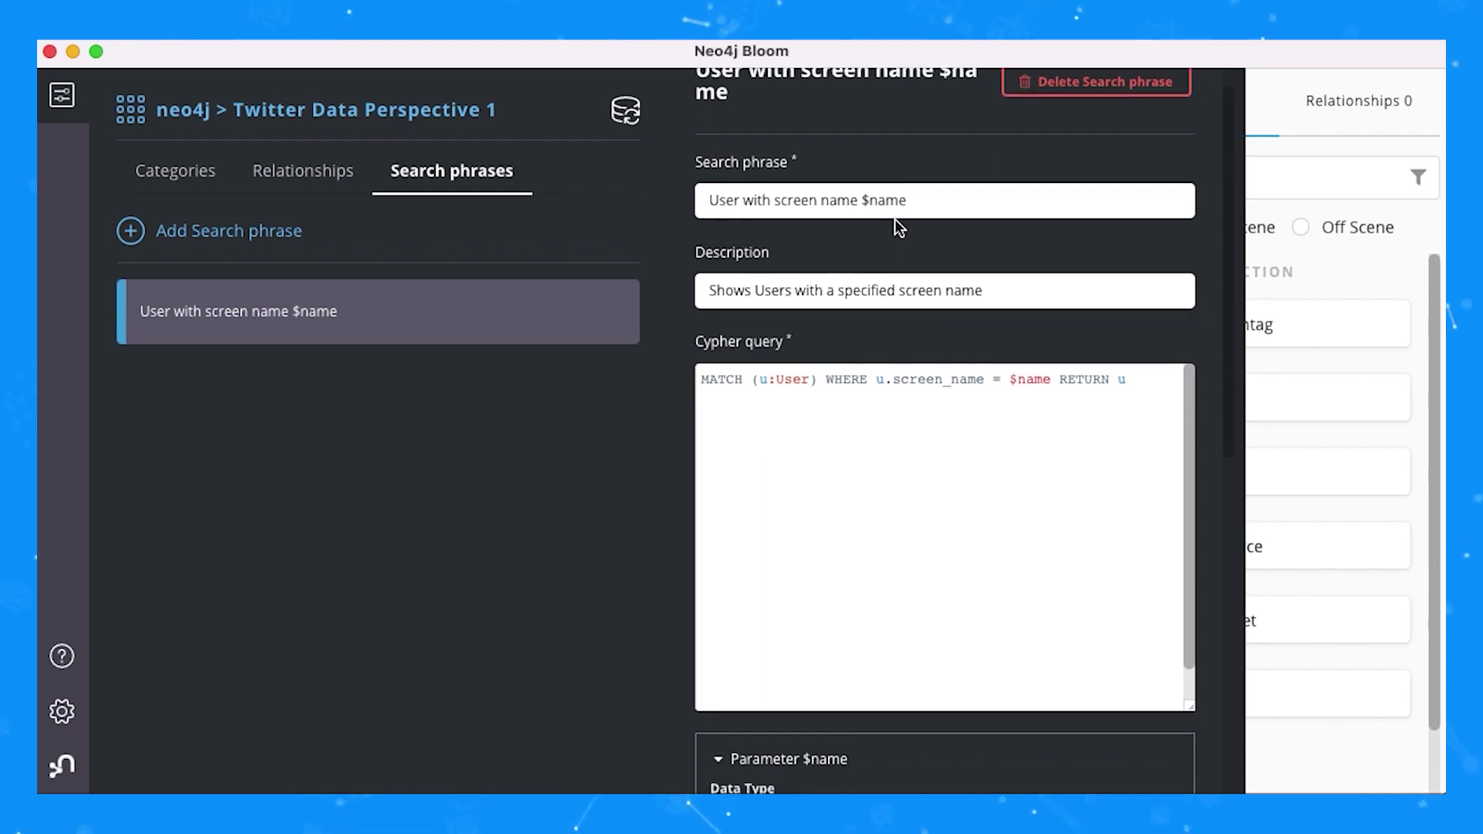
pyautogui.scroll(-1, 862, 245)
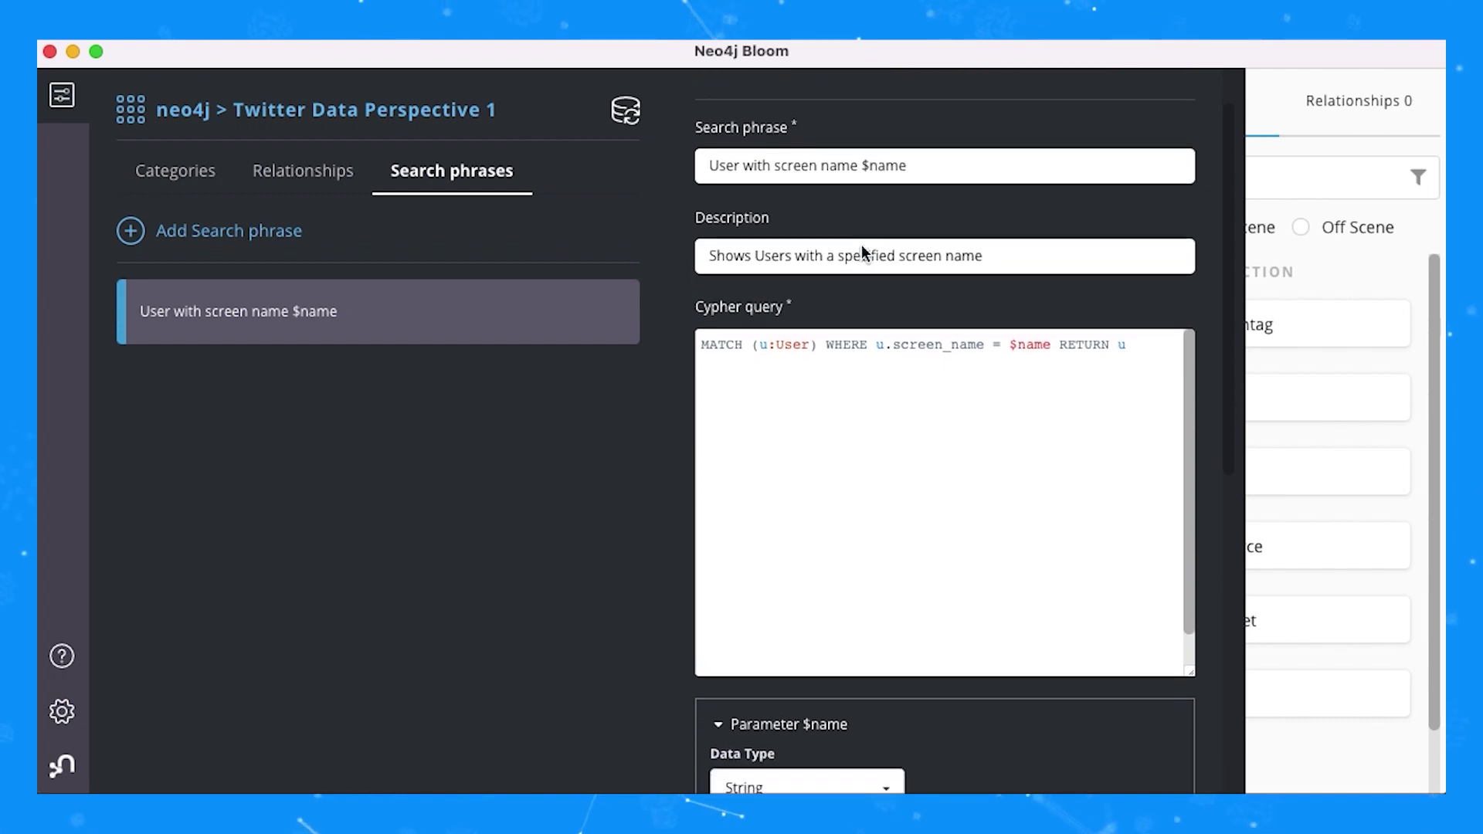
pyautogui.scroll(-1, 862, 246)
pyautogui.scroll(-1, 861, 245)
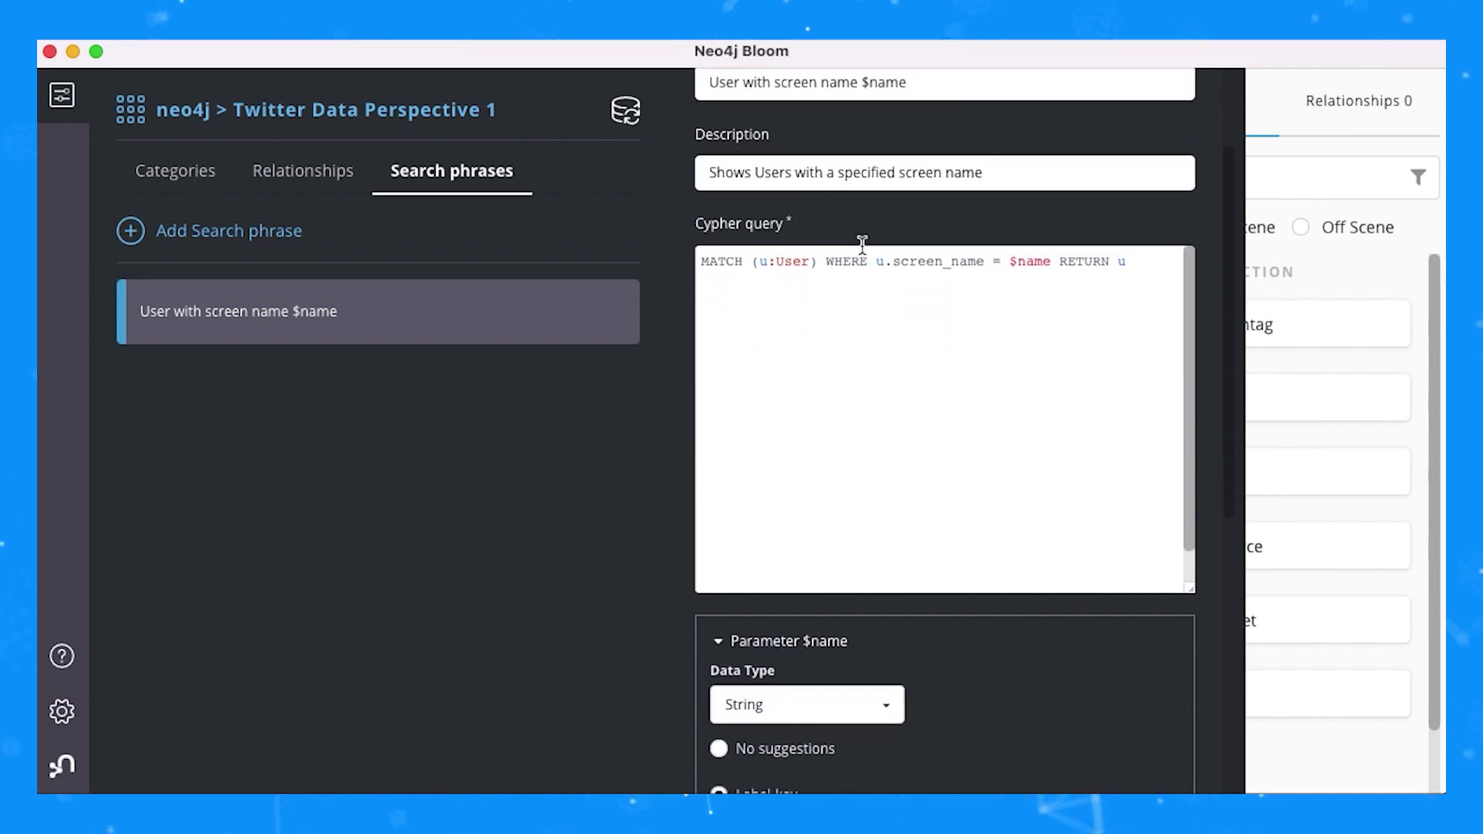
pyautogui.scroll(-6, 1062, 688)
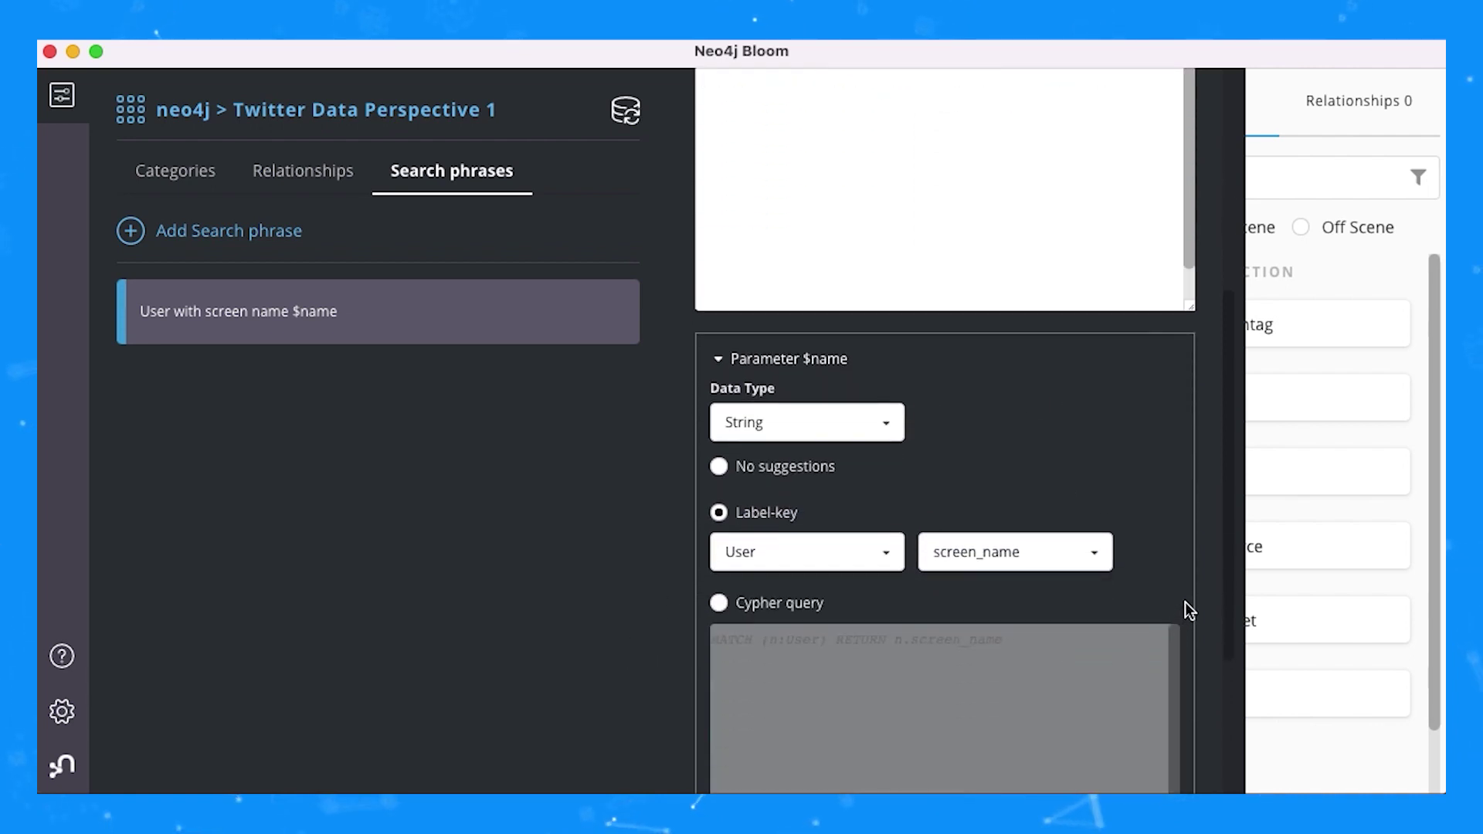
pyautogui.scroll(-5, 1194, 607)
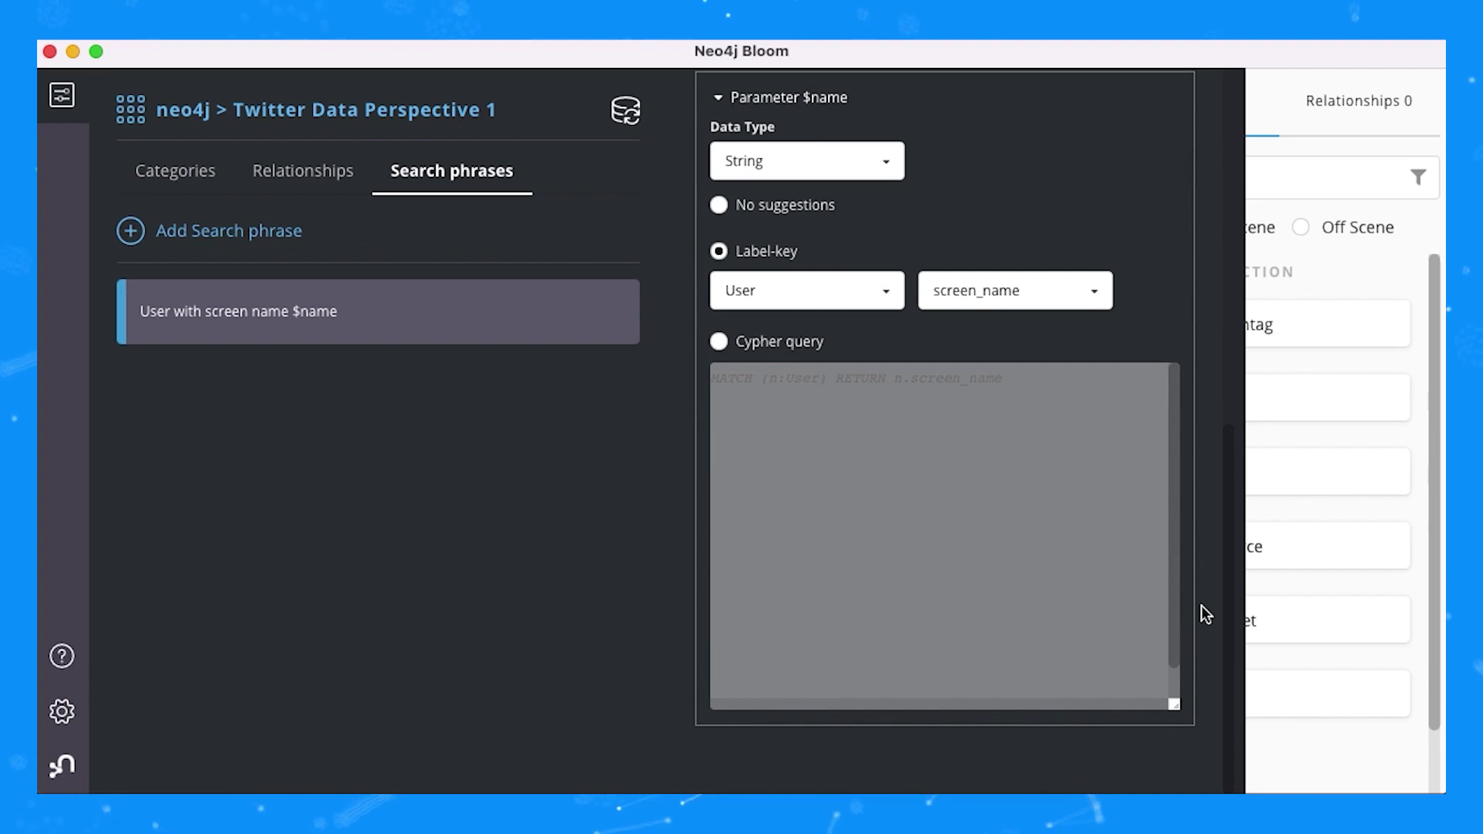
pyautogui.scroll(2, 1202, 606)
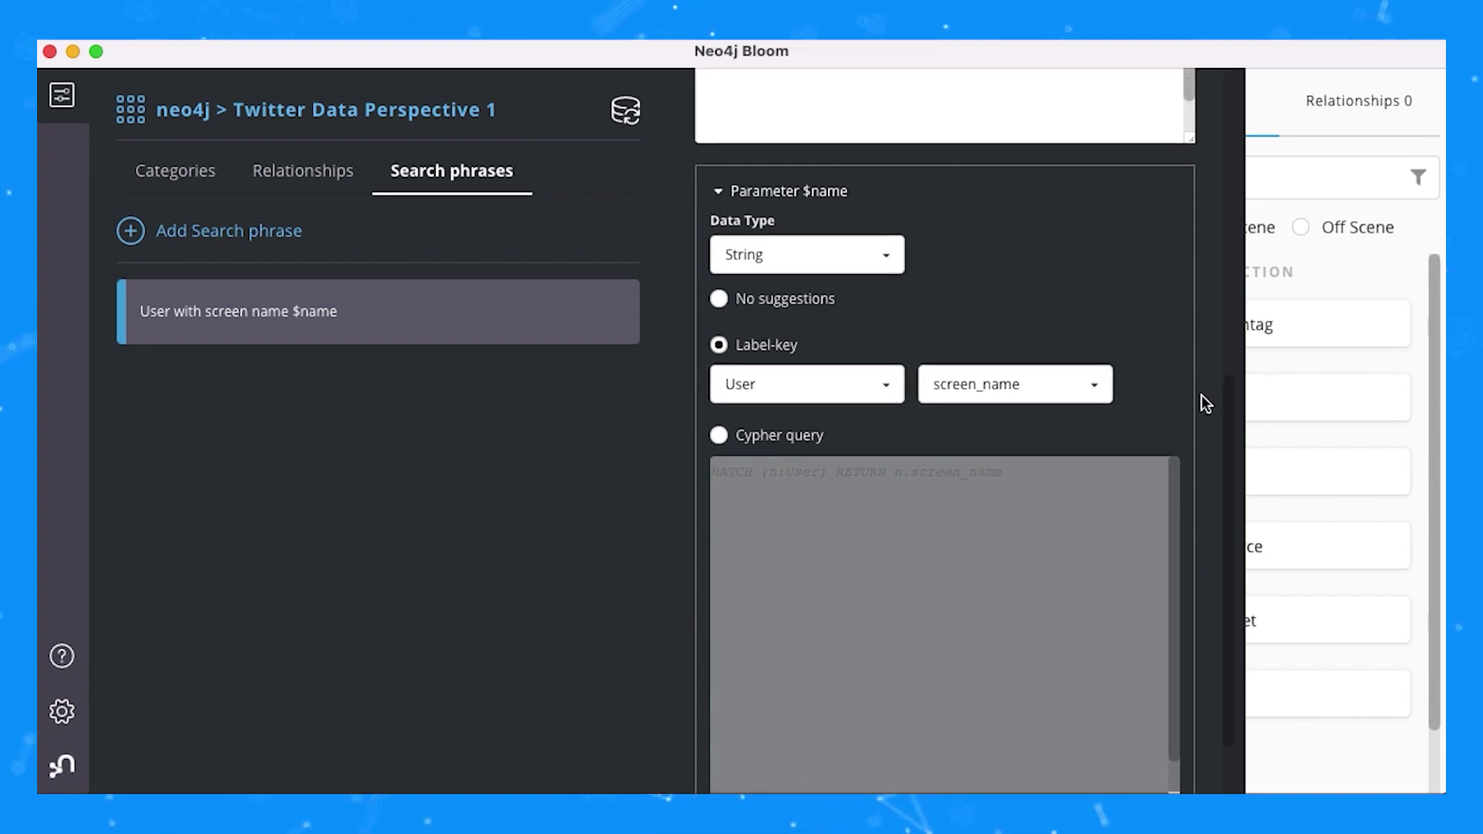
pyautogui.scroll(1, 1202, 396)
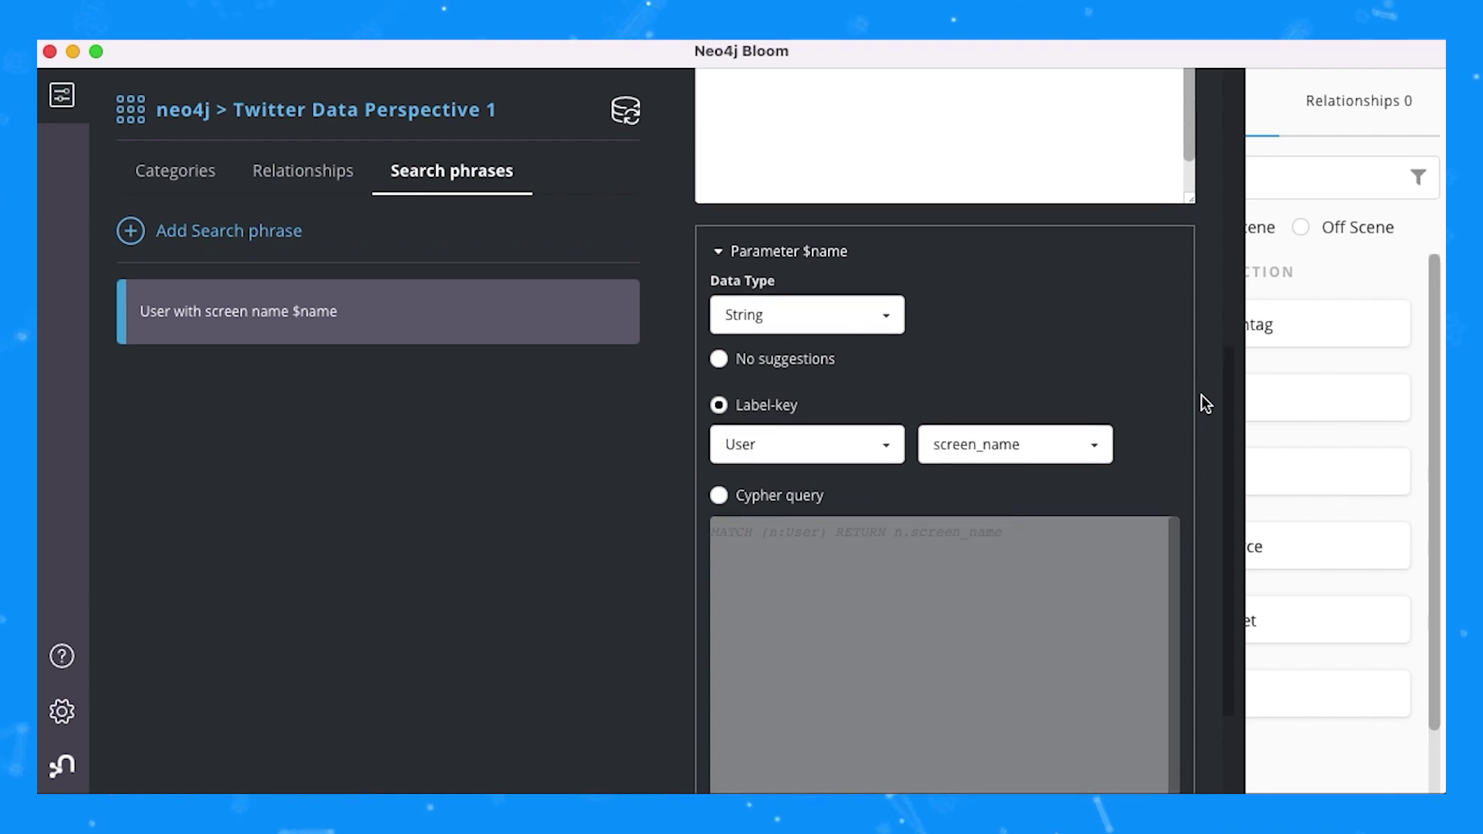
pyautogui.scroll(10, 1202, 395)
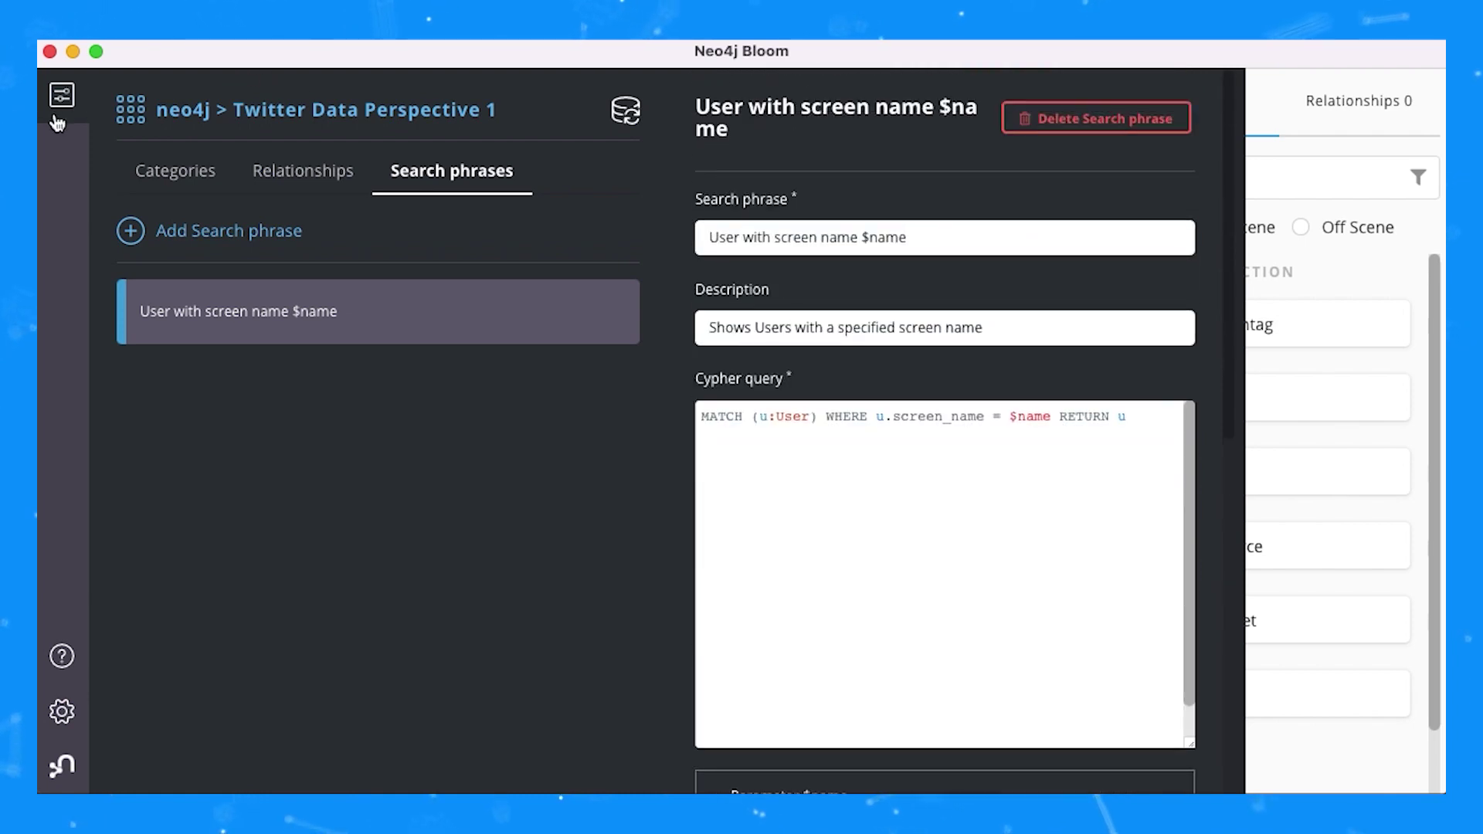
# - Close the perspective drawer and find one user via 'User with screen name' and a screen name
pyautogui.click(57, 115)
pyautogui.click(439, 143)
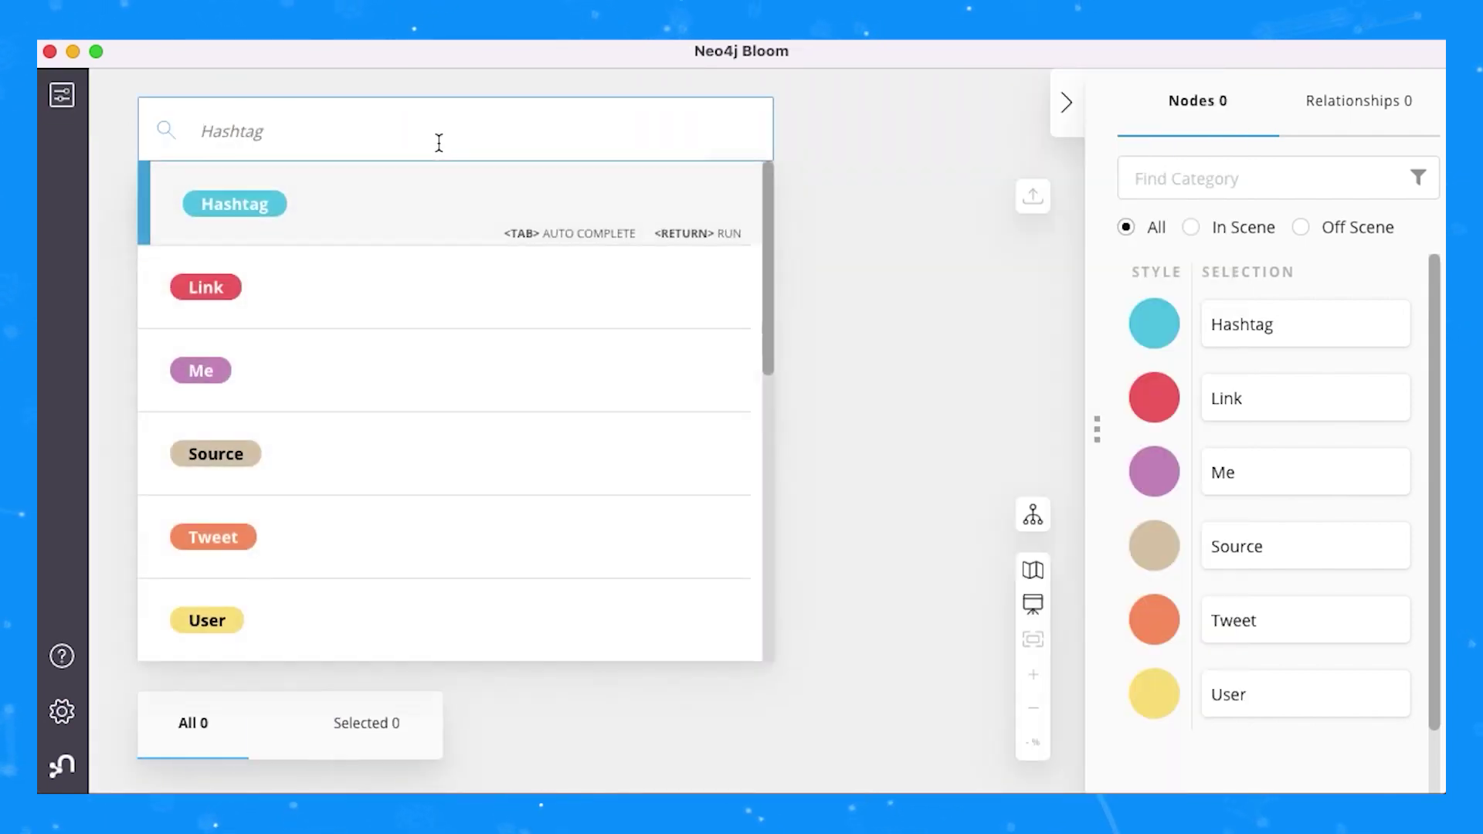
pyautogui.write('User')
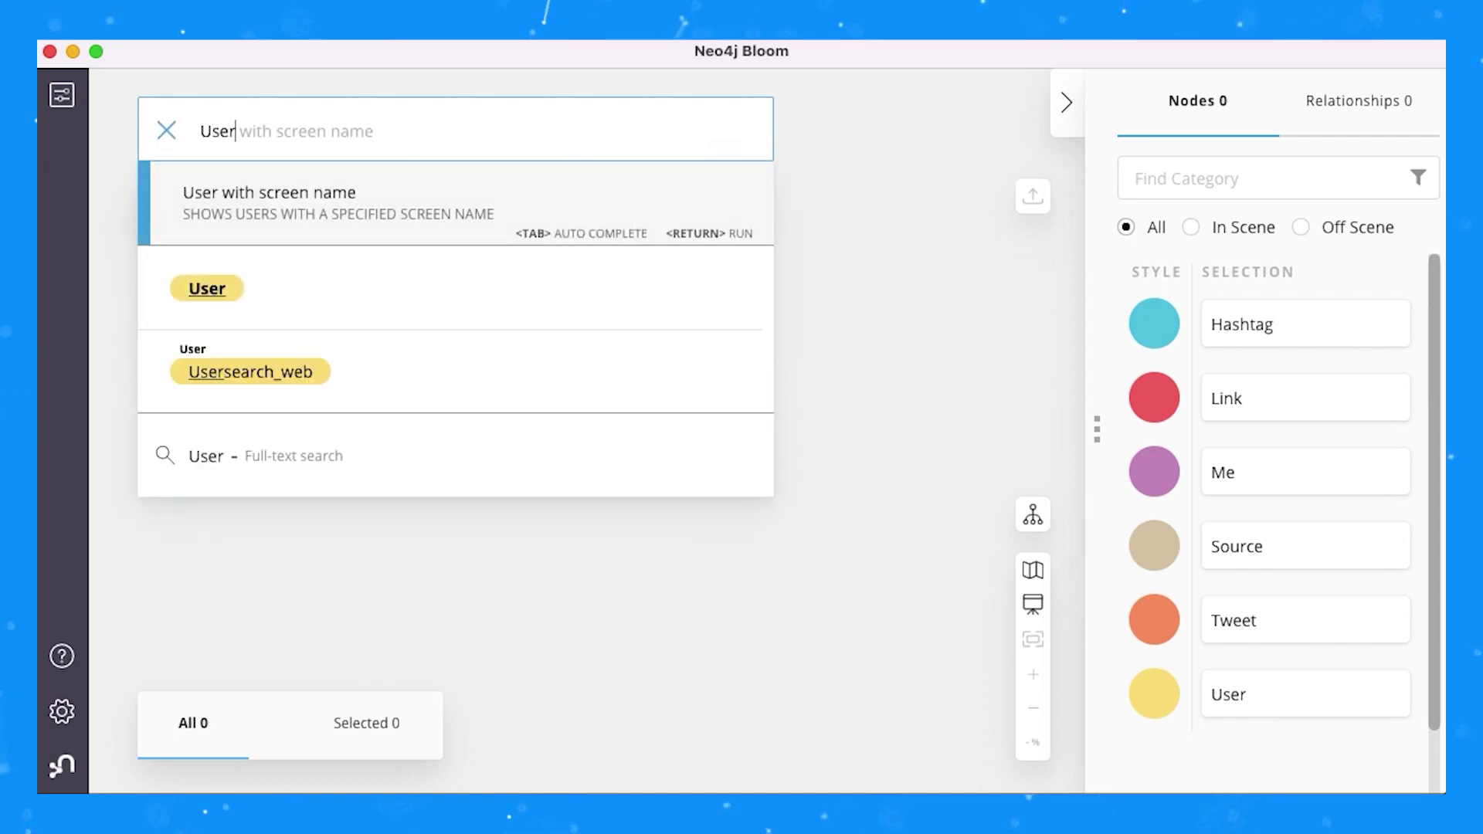
pyautogui.press('Tab')
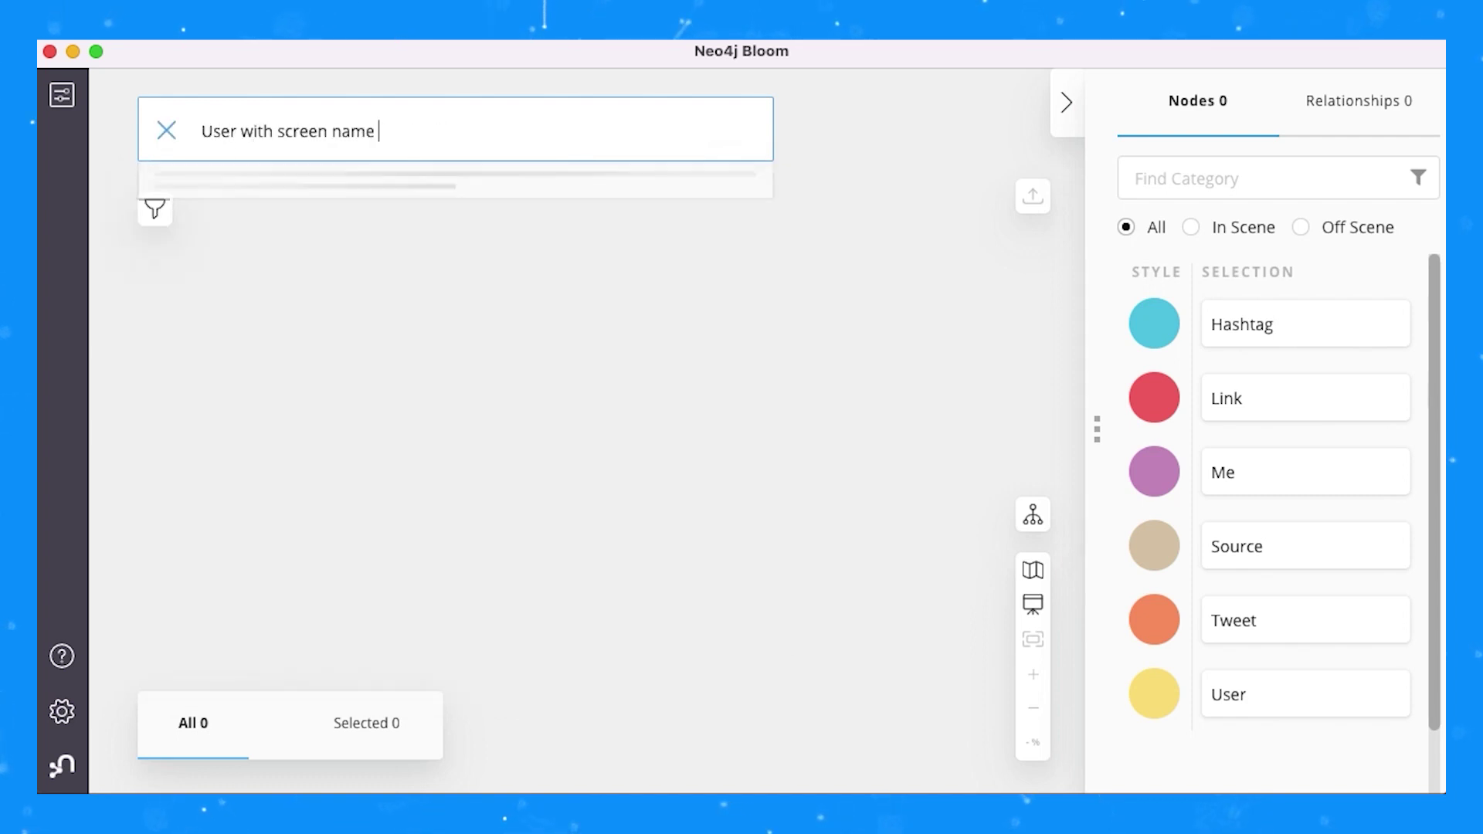
pyautogui.write('N')
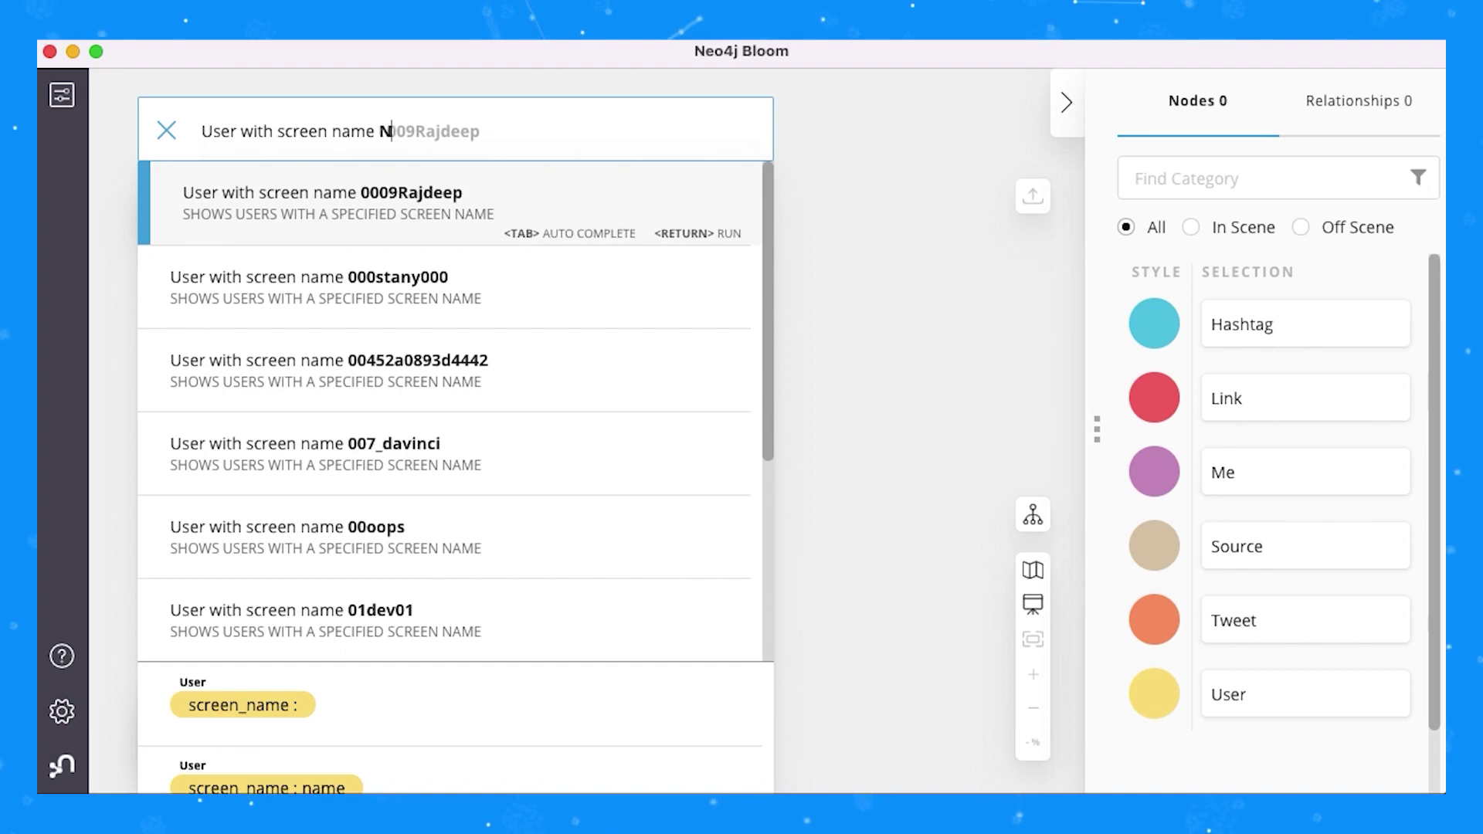
pyautogui.write('eo4')
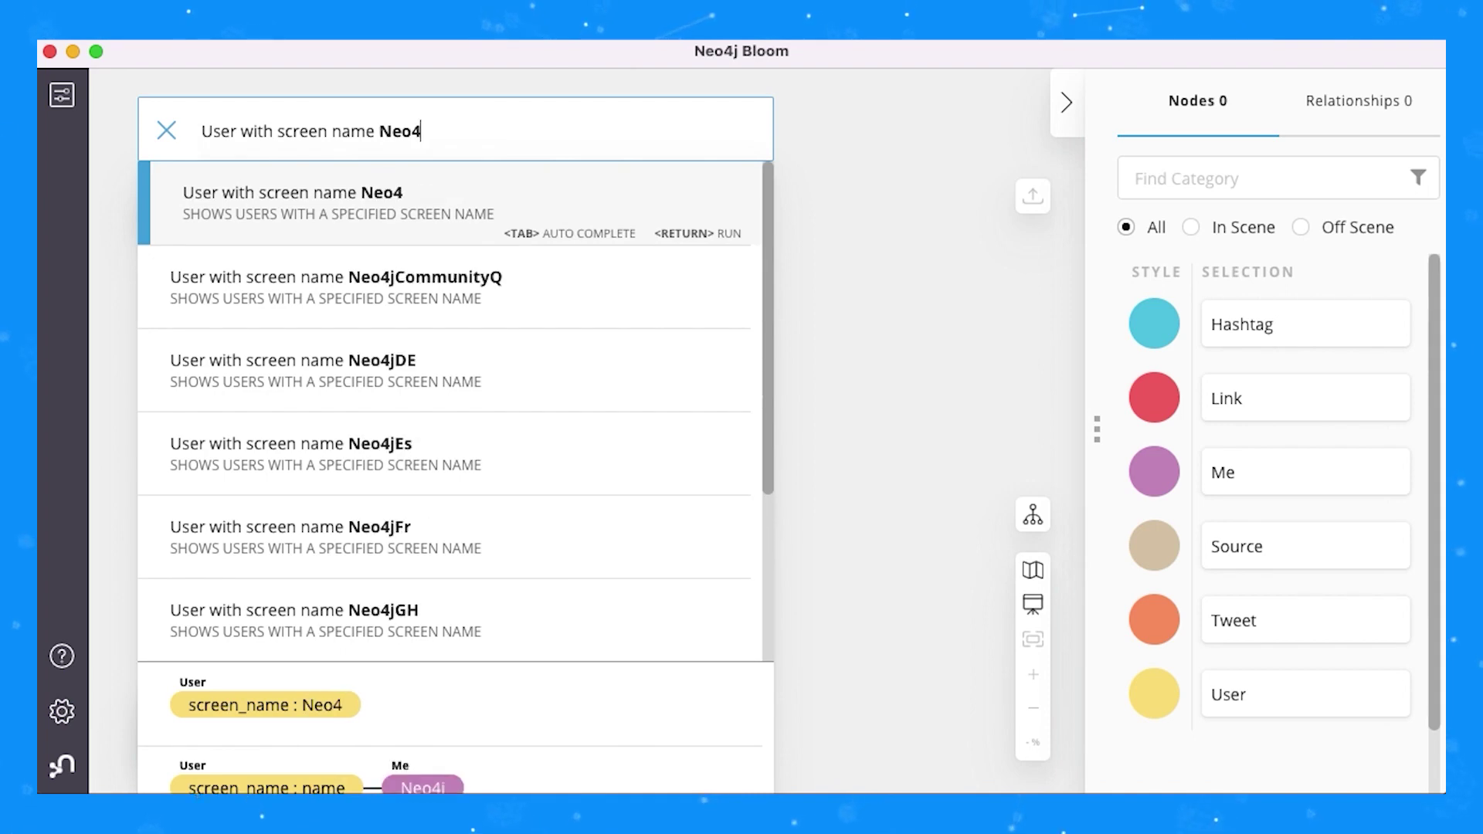
pyautogui.write('JStoc')
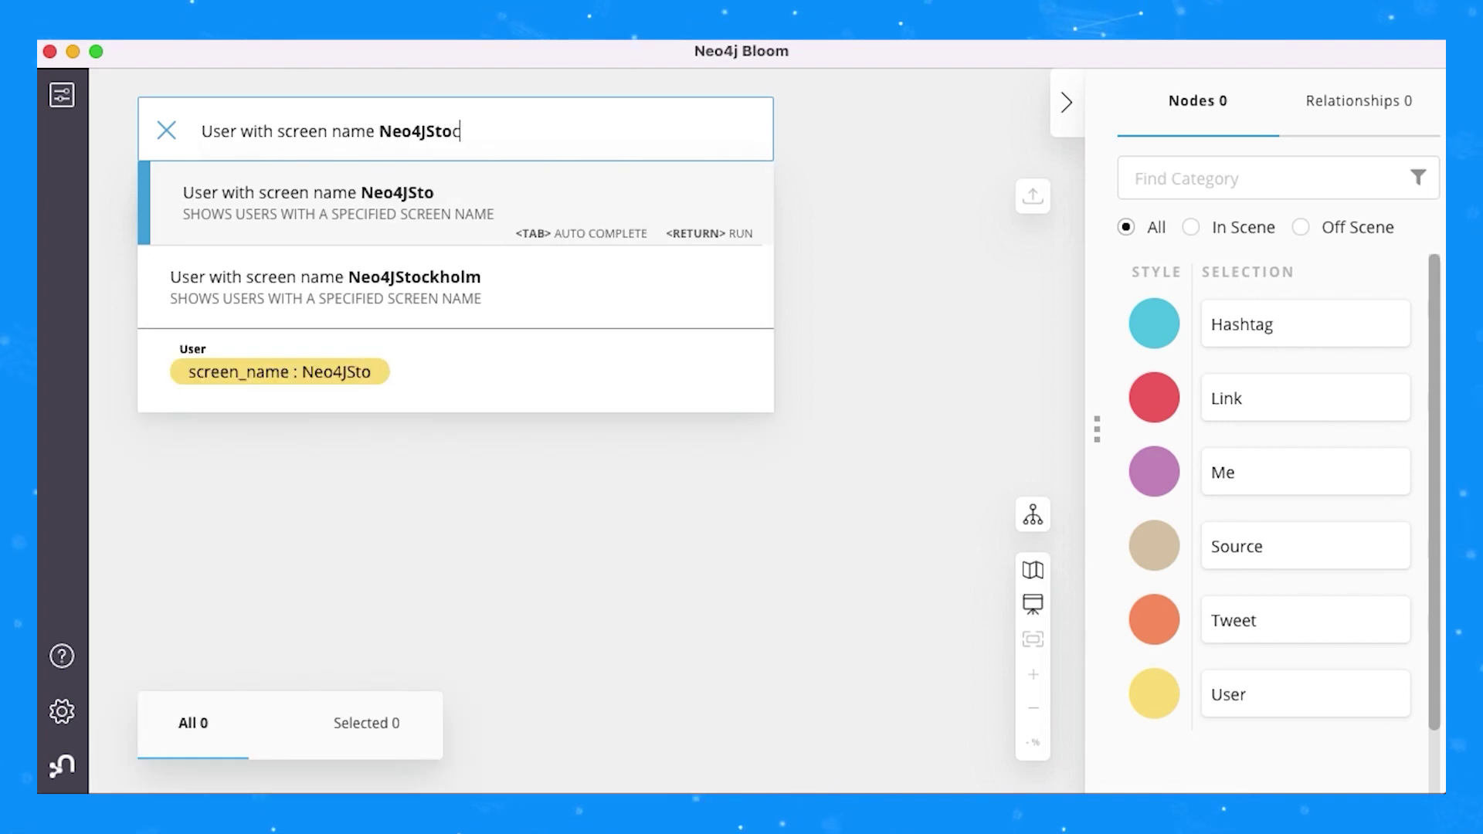
pyautogui.write('kholm')
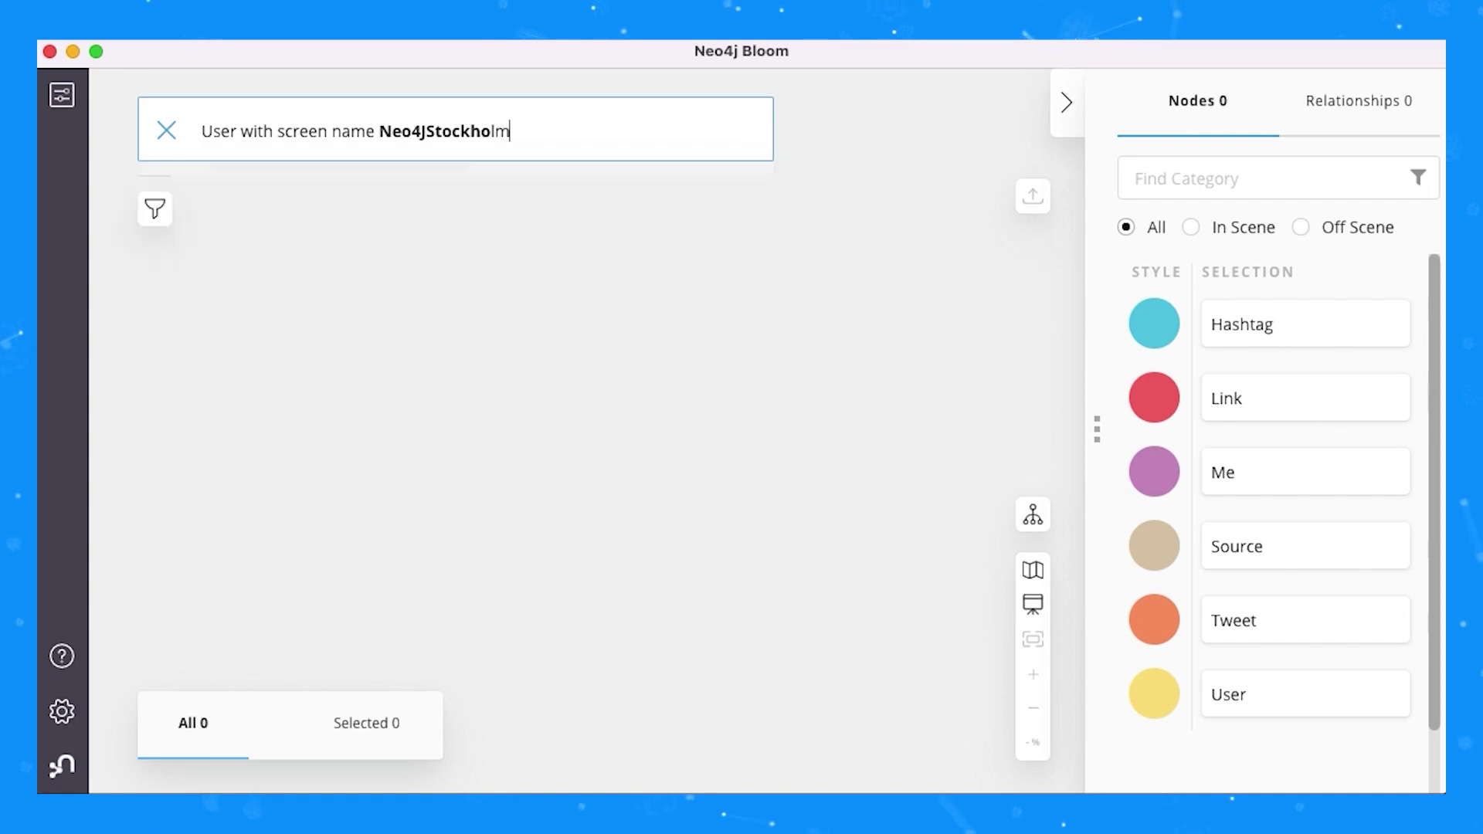
pyautogui.press('Return')
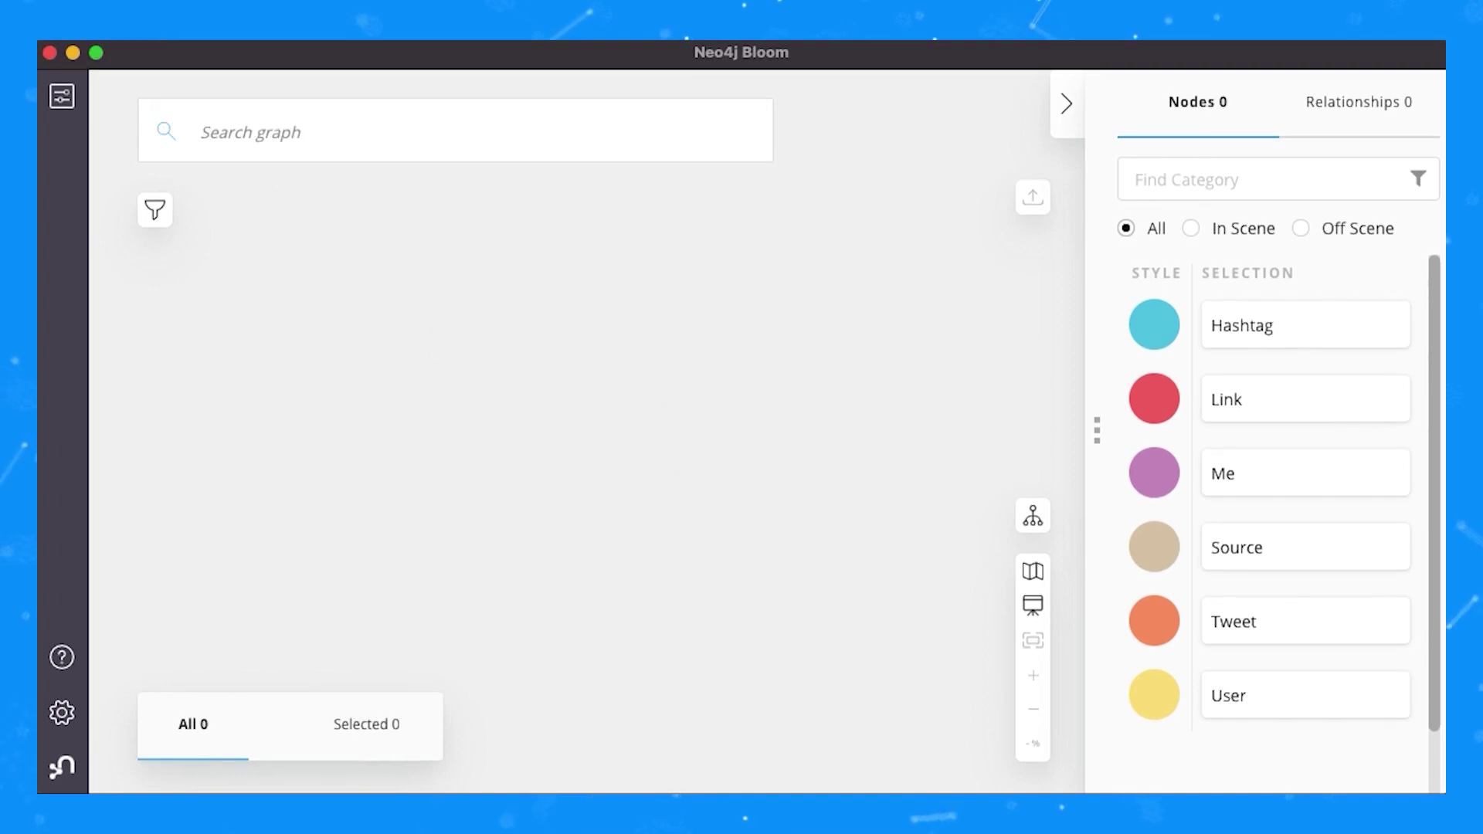
# - Search Hashtag name: graph linked to Tweet, loading 318 nodes
pyautogui.click(316, 119)
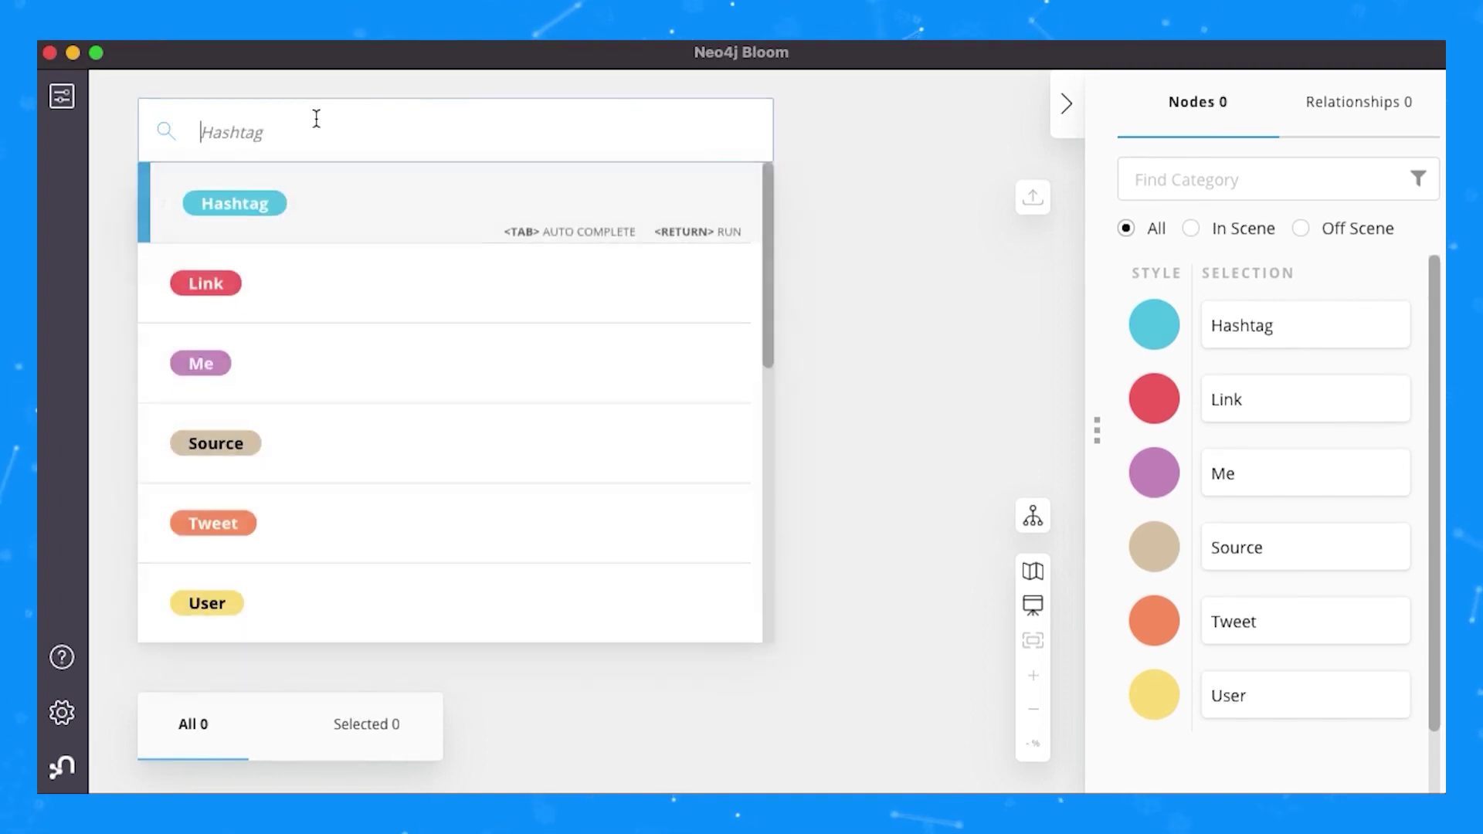
pyautogui.write('Hashtag')
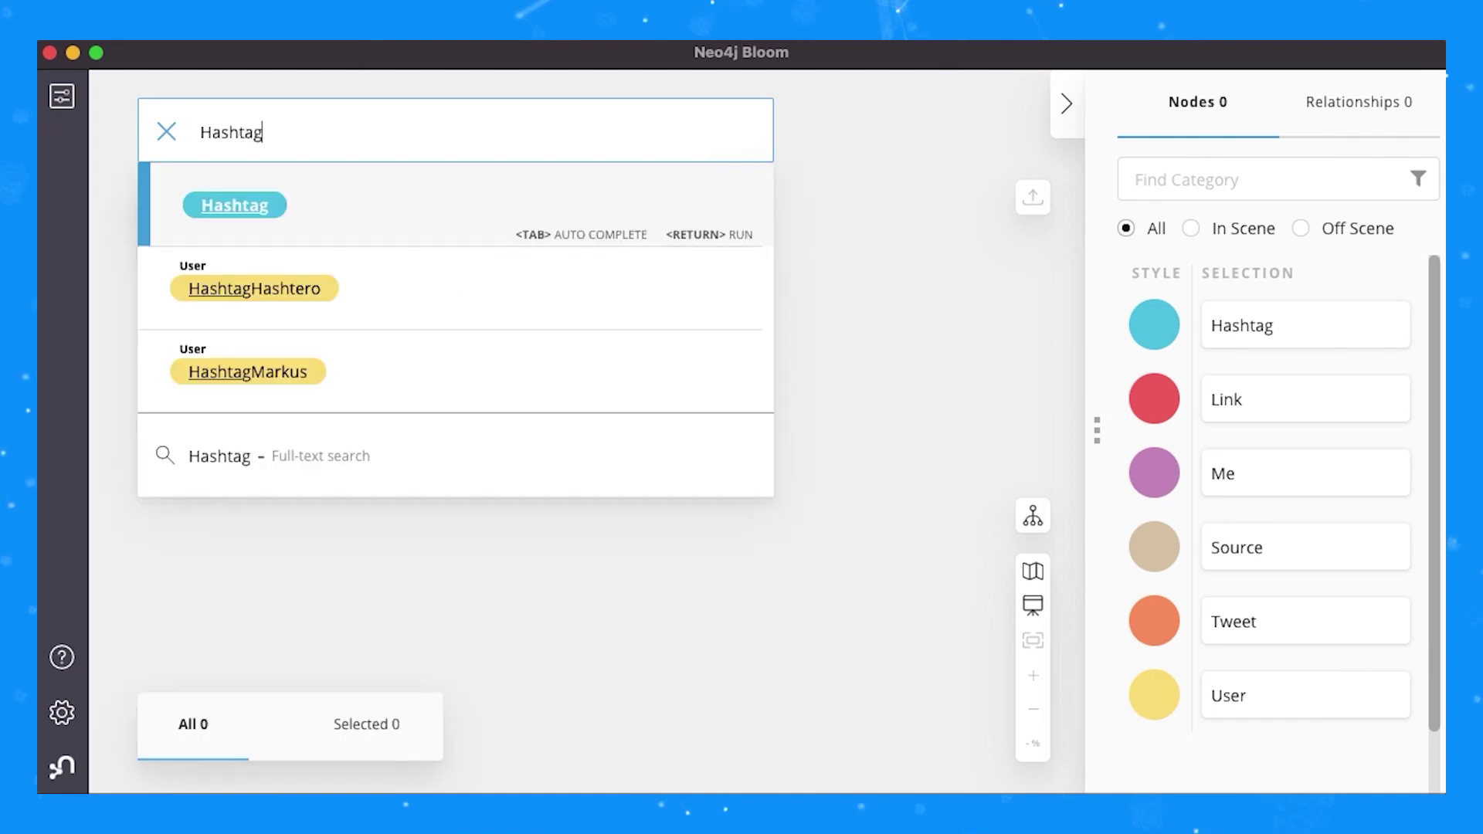
pyautogui.press('Tab')
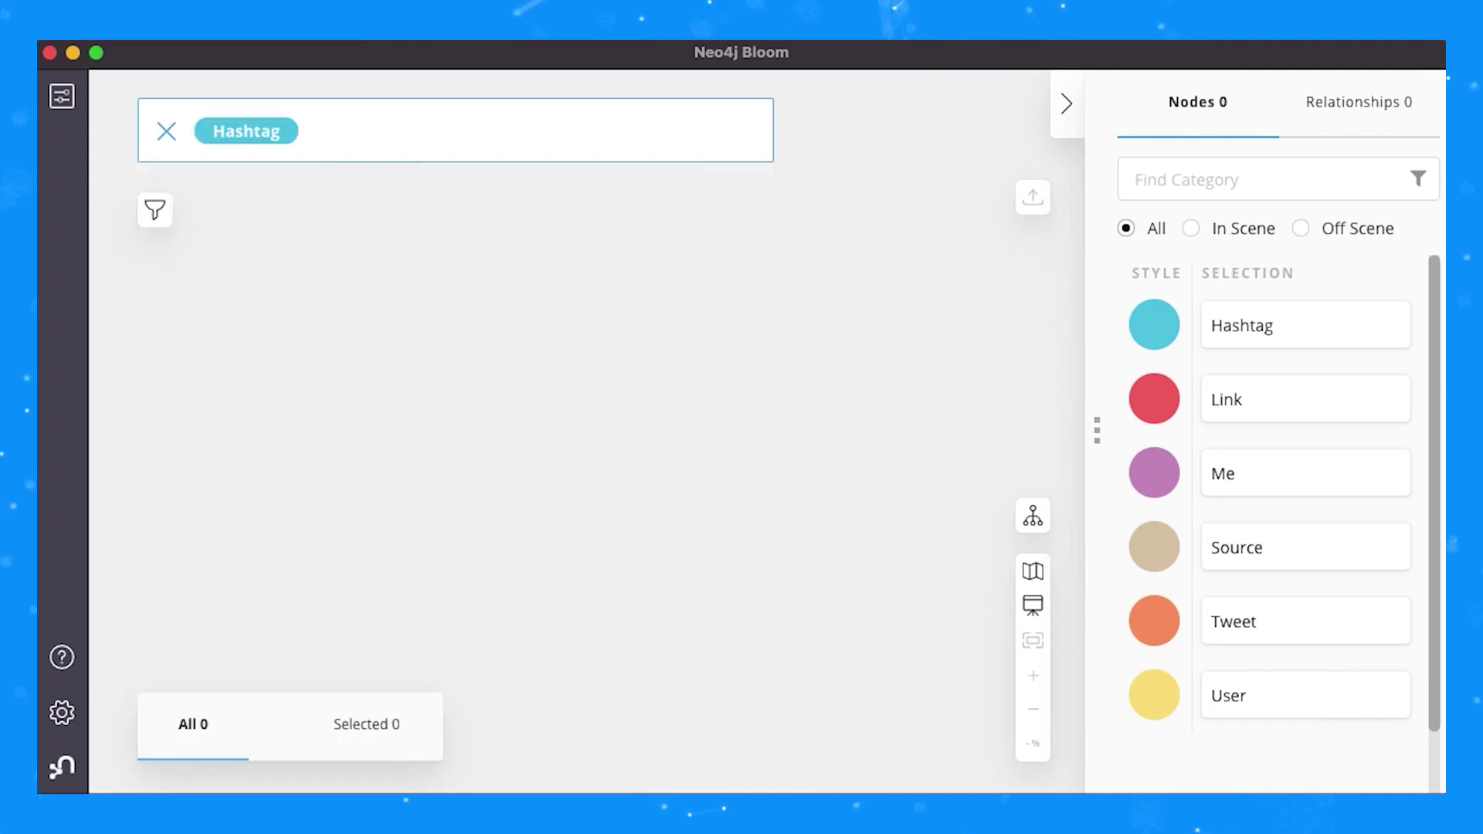
pyautogui.write('name')
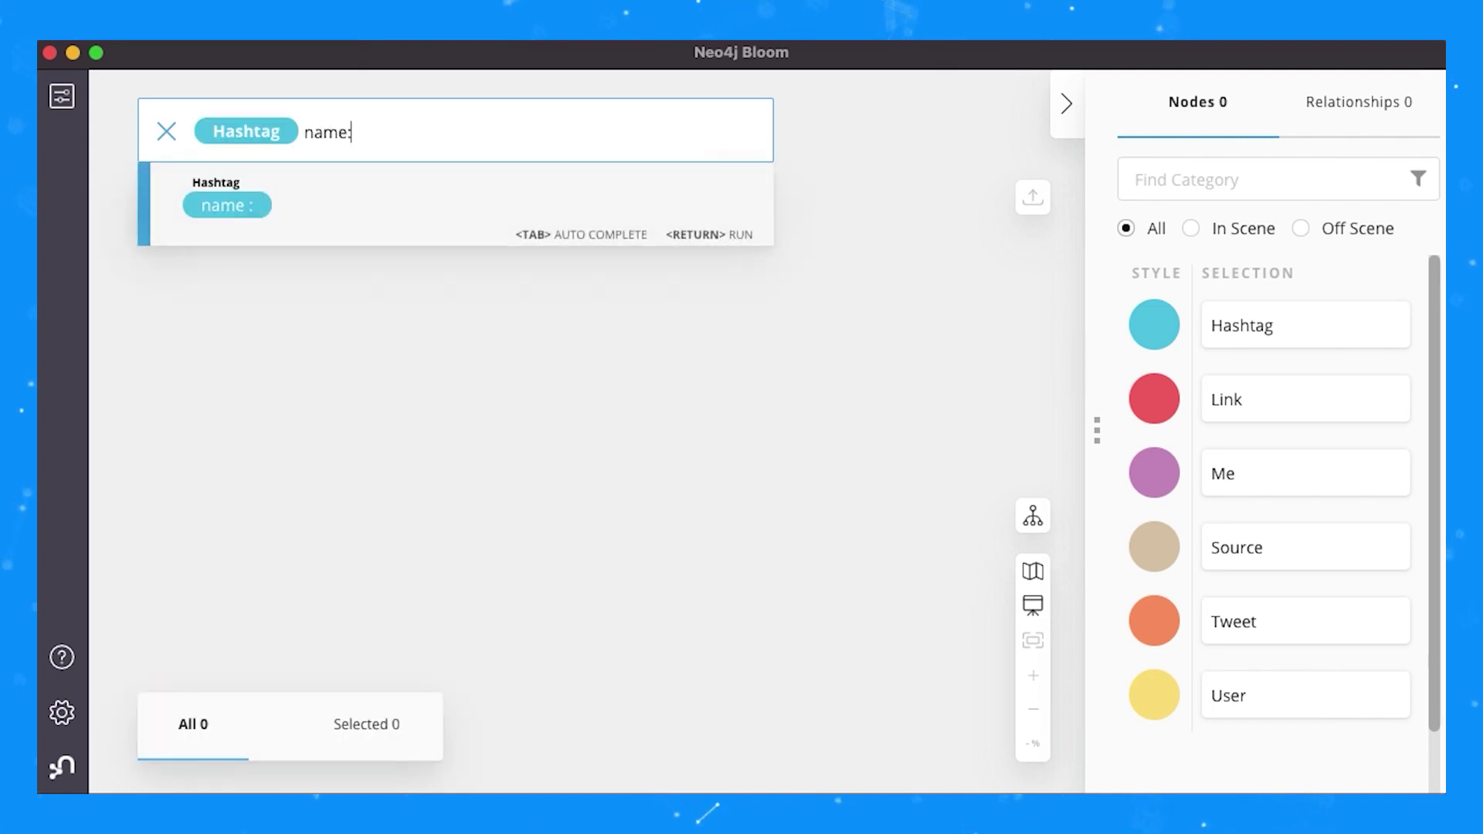
pyautogui.write(':')
pyautogui.press('Tab')
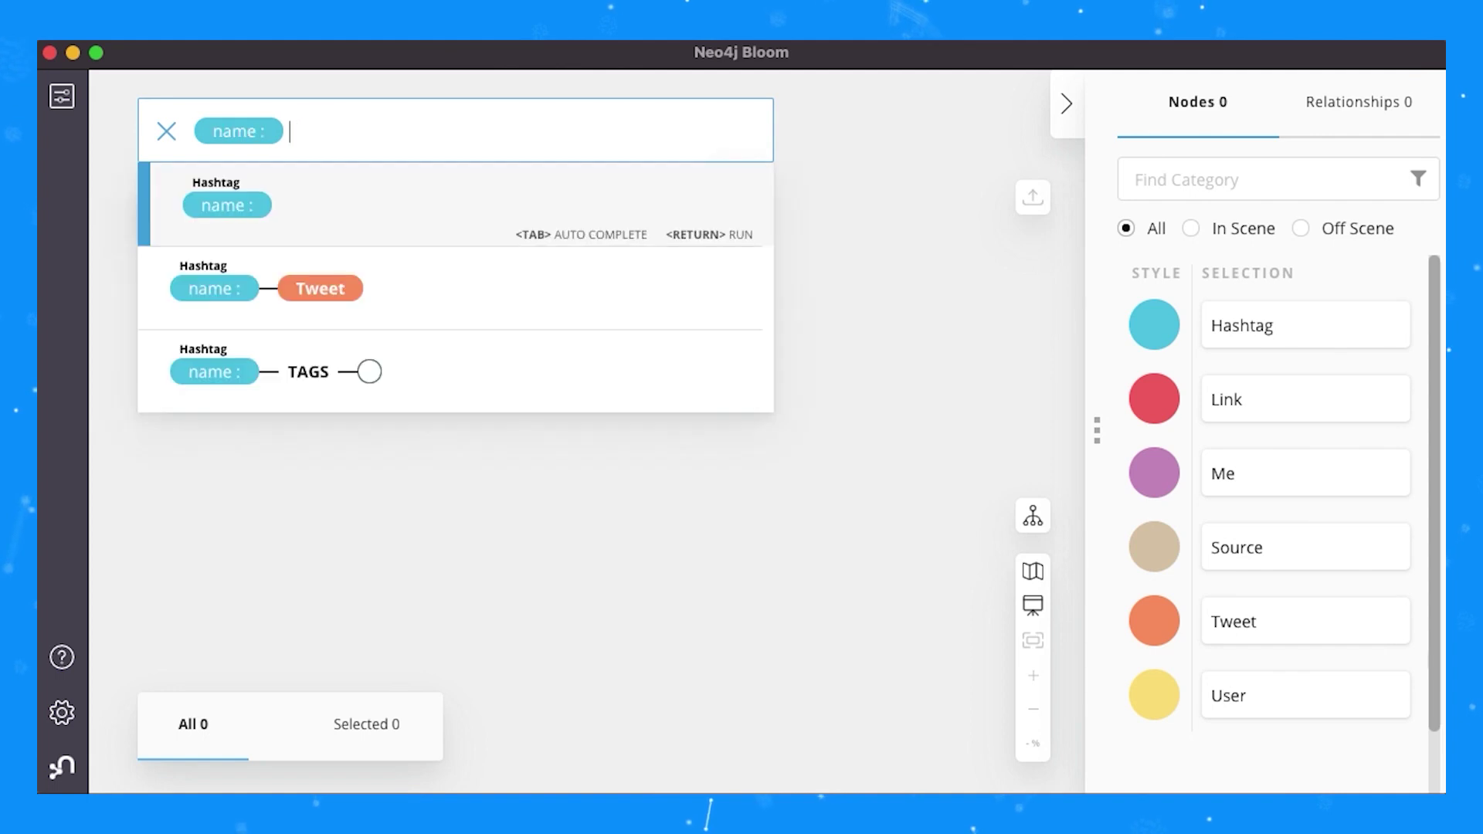
pyautogui.write('graph')
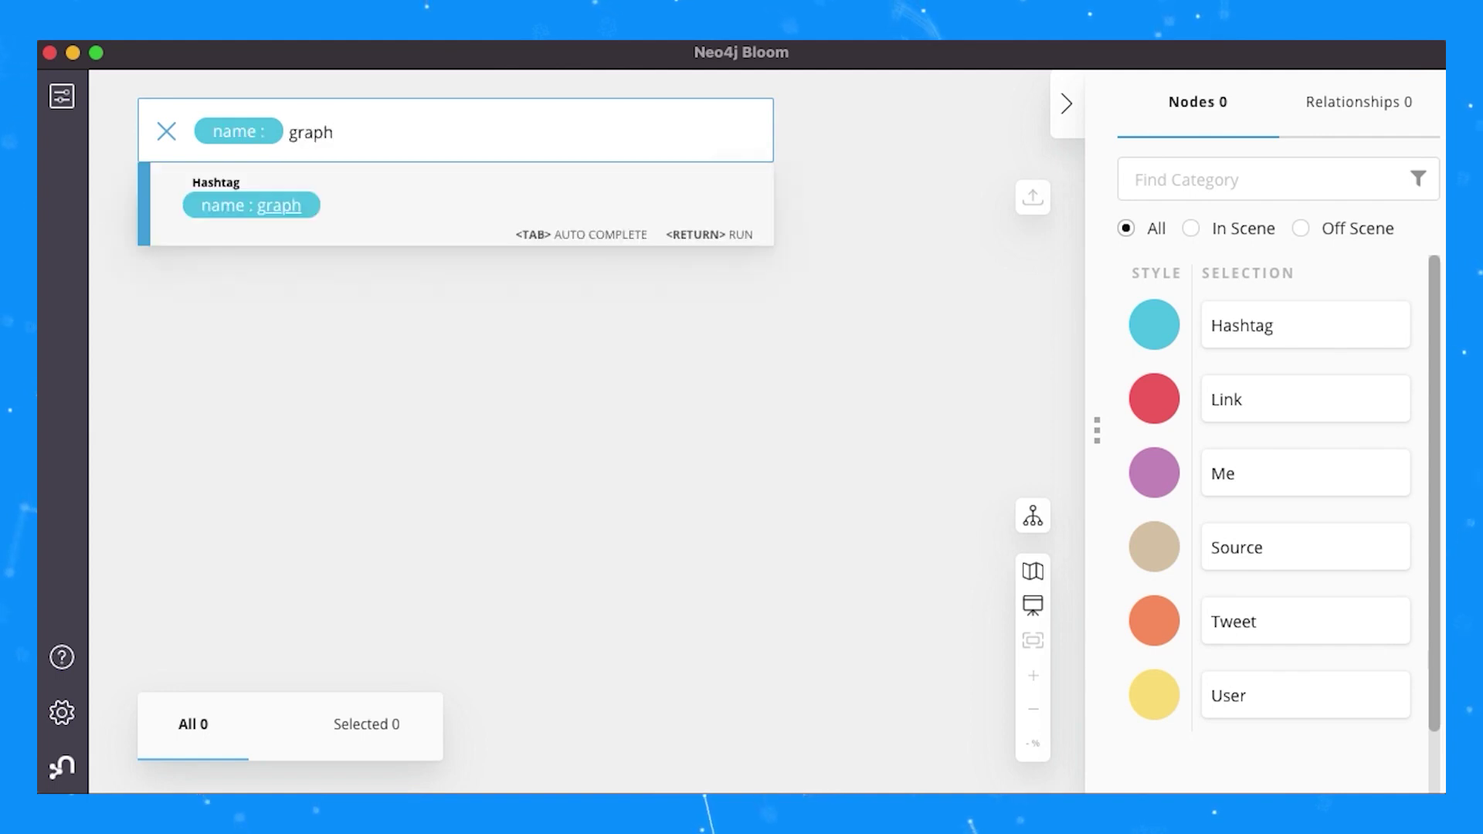
pyautogui.press('Tab')
pyautogui.write('Twe')
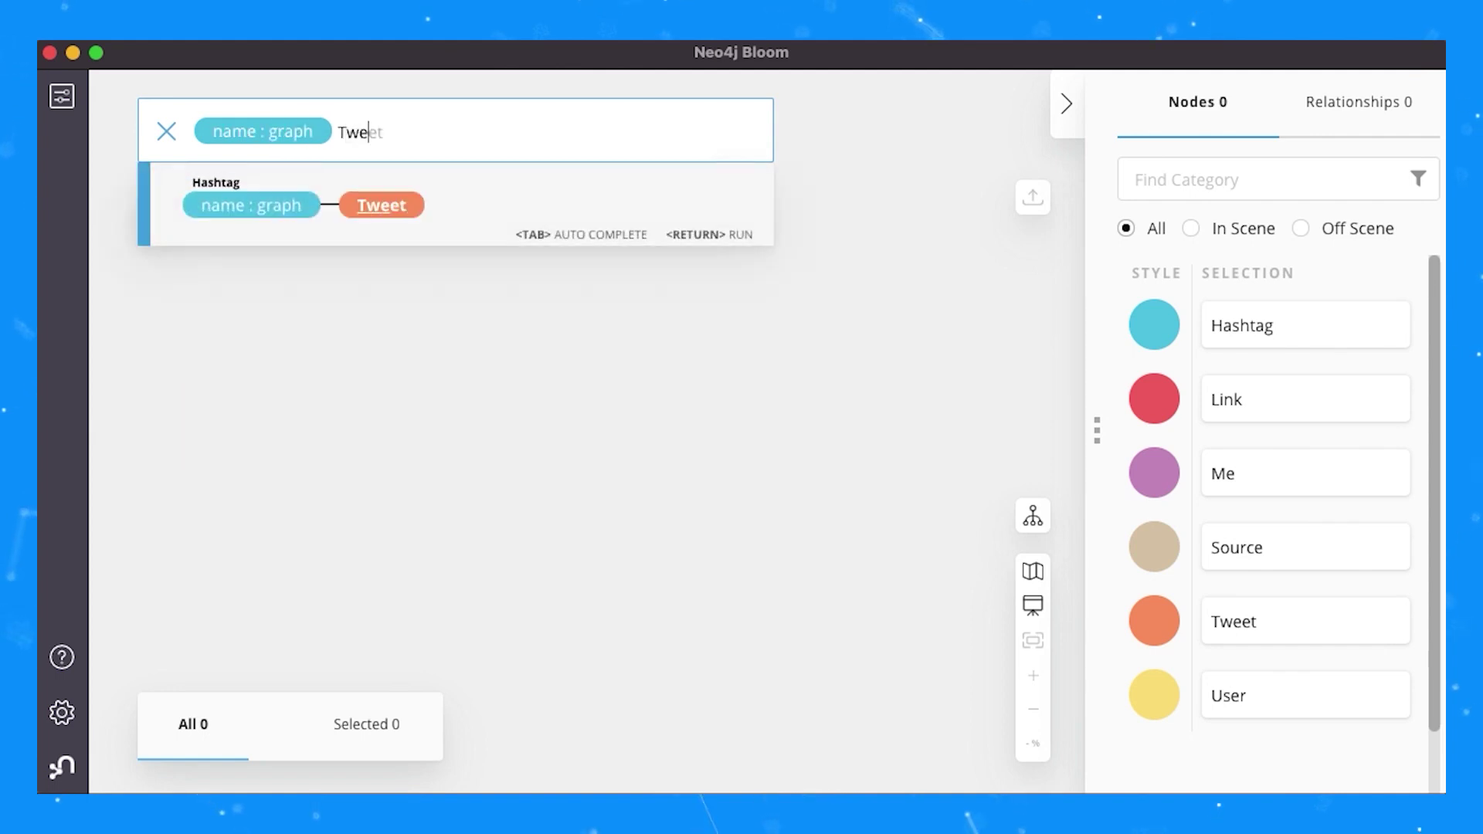
pyautogui.write('e')
pyautogui.press('Tab')
pyautogui.press('Return')
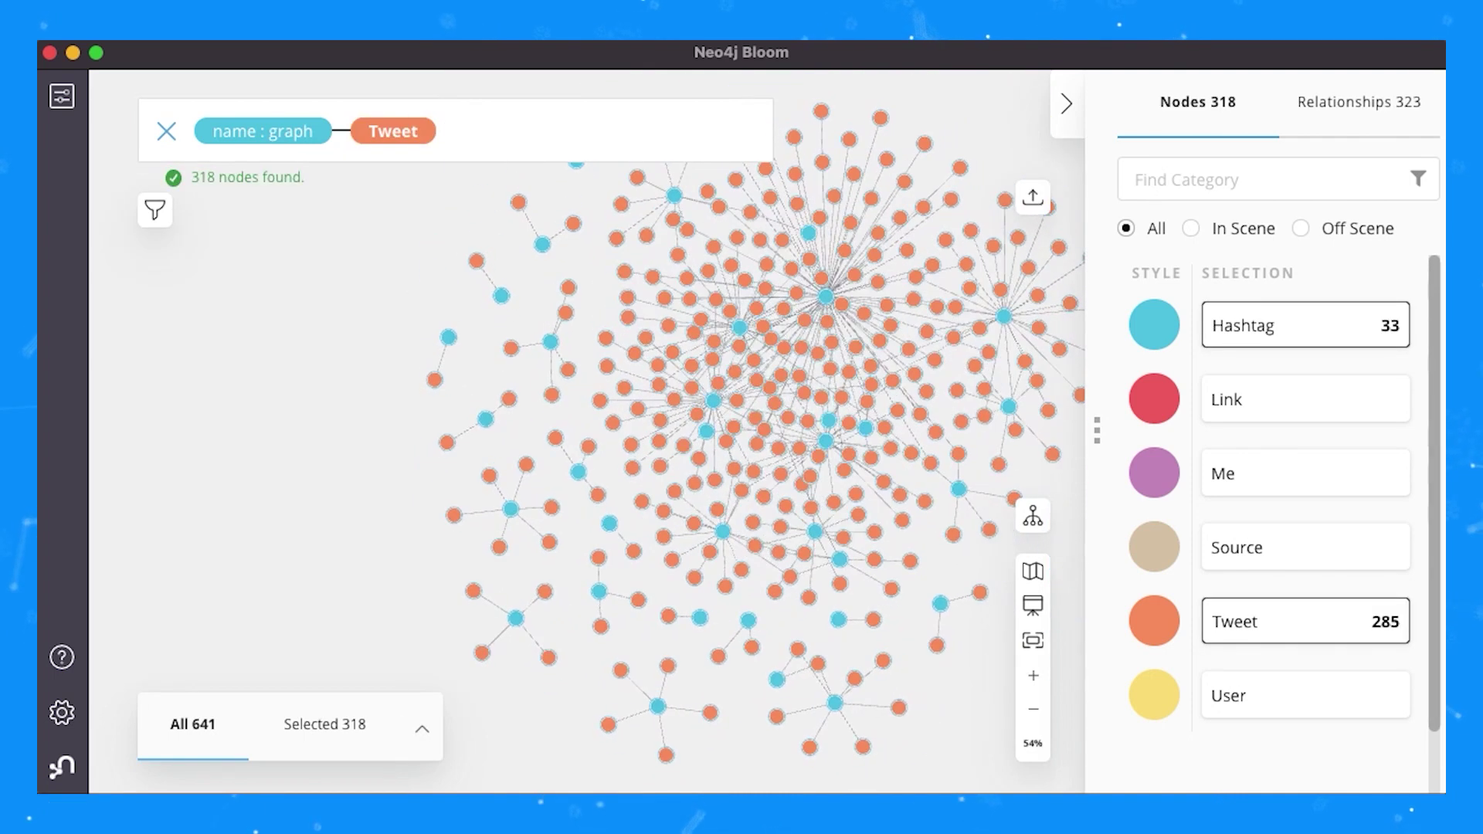
# - Deselect the results and zoom in on the graphanalytics hashtag
pyautogui.click(290, 417)
pyautogui.moveTo(302, 427); pyautogui.dragTo(215, 414)
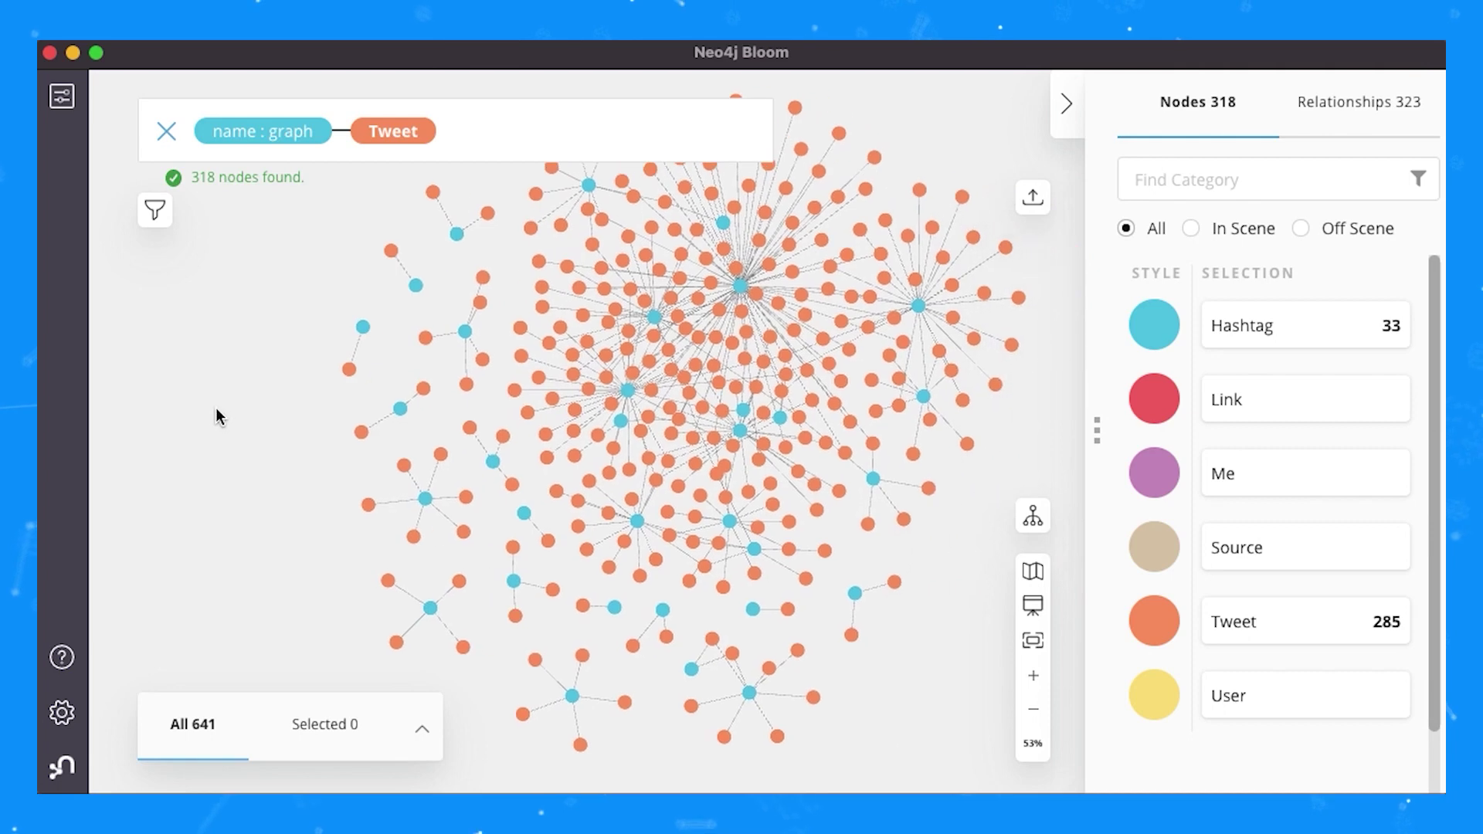
pyautogui.scroll(-3, 559, 406)
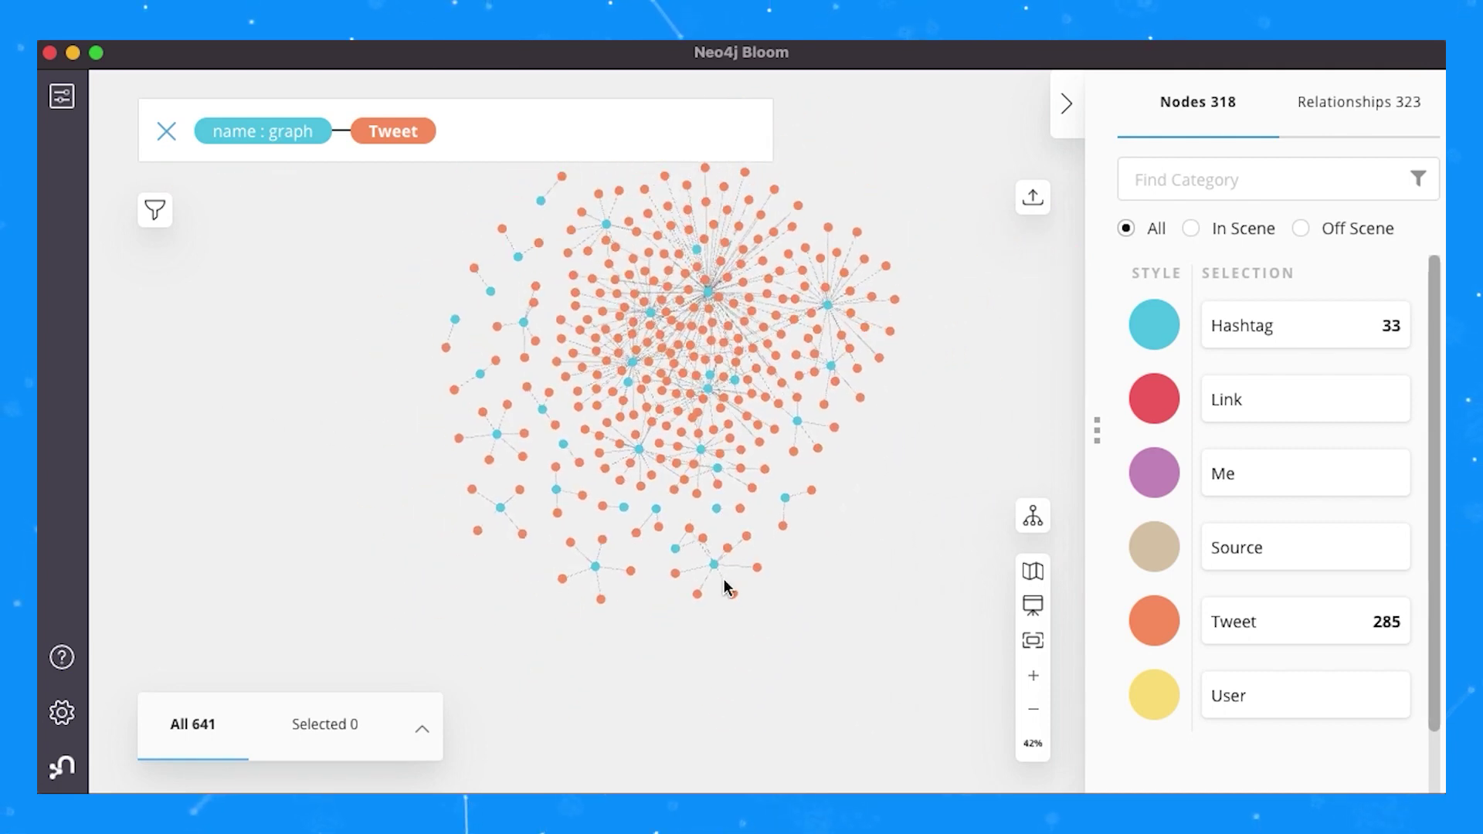
pyautogui.scroll(5, 724, 585)
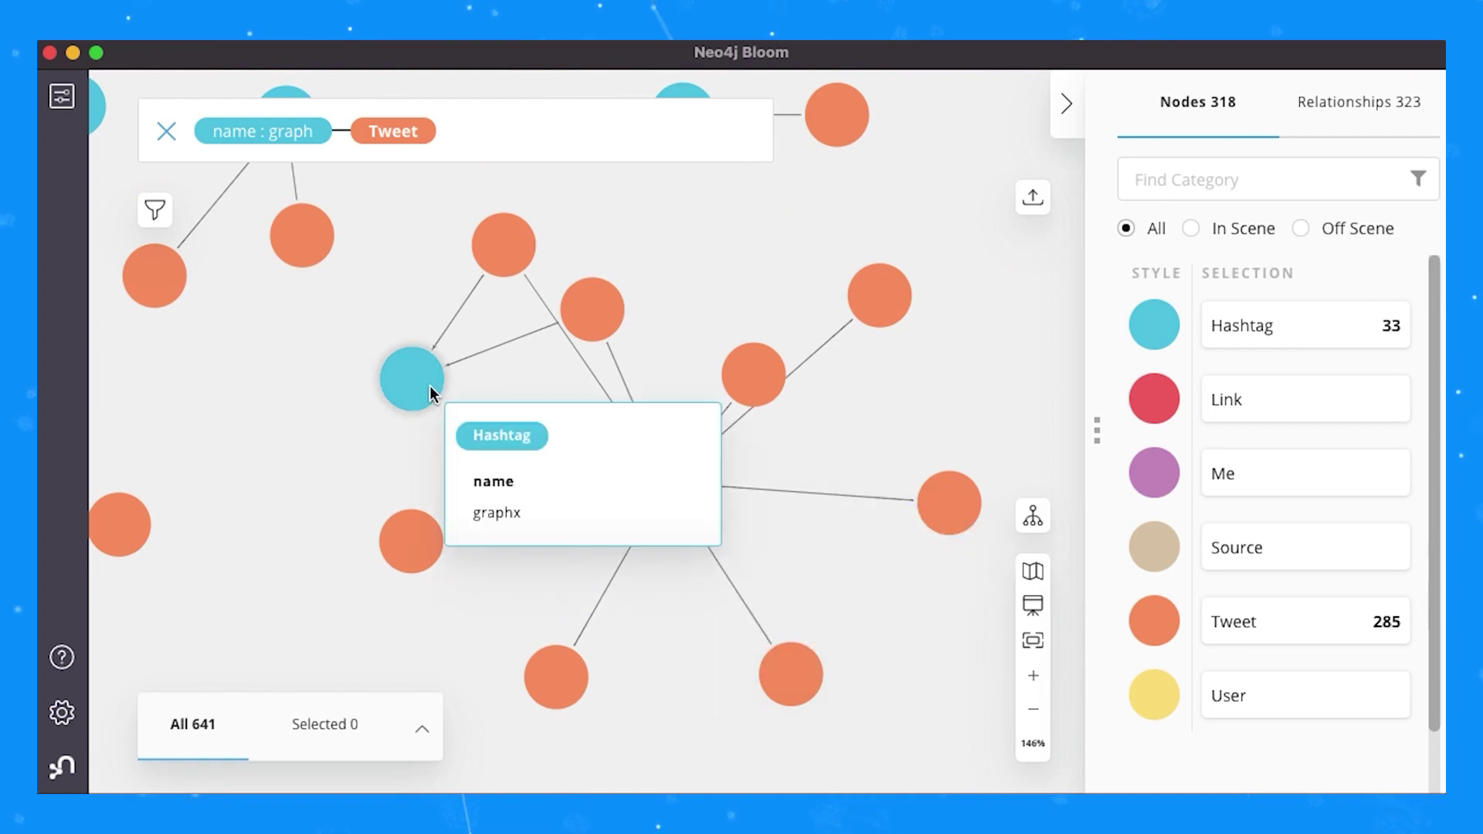
pyautogui.scroll(2, 757, 521)
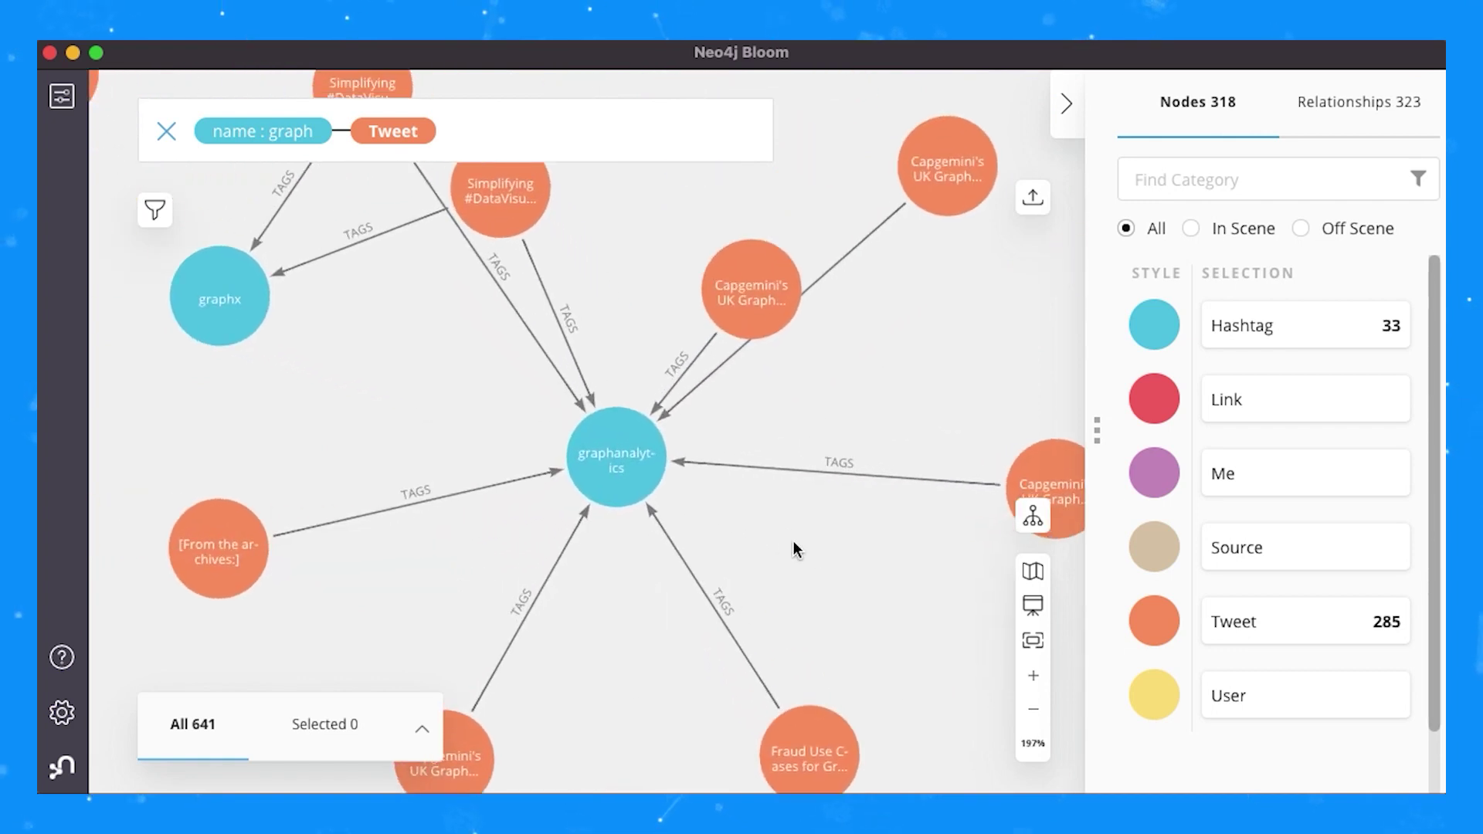
pyautogui.moveTo(818, 546); pyautogui.dragTo(567, 511)
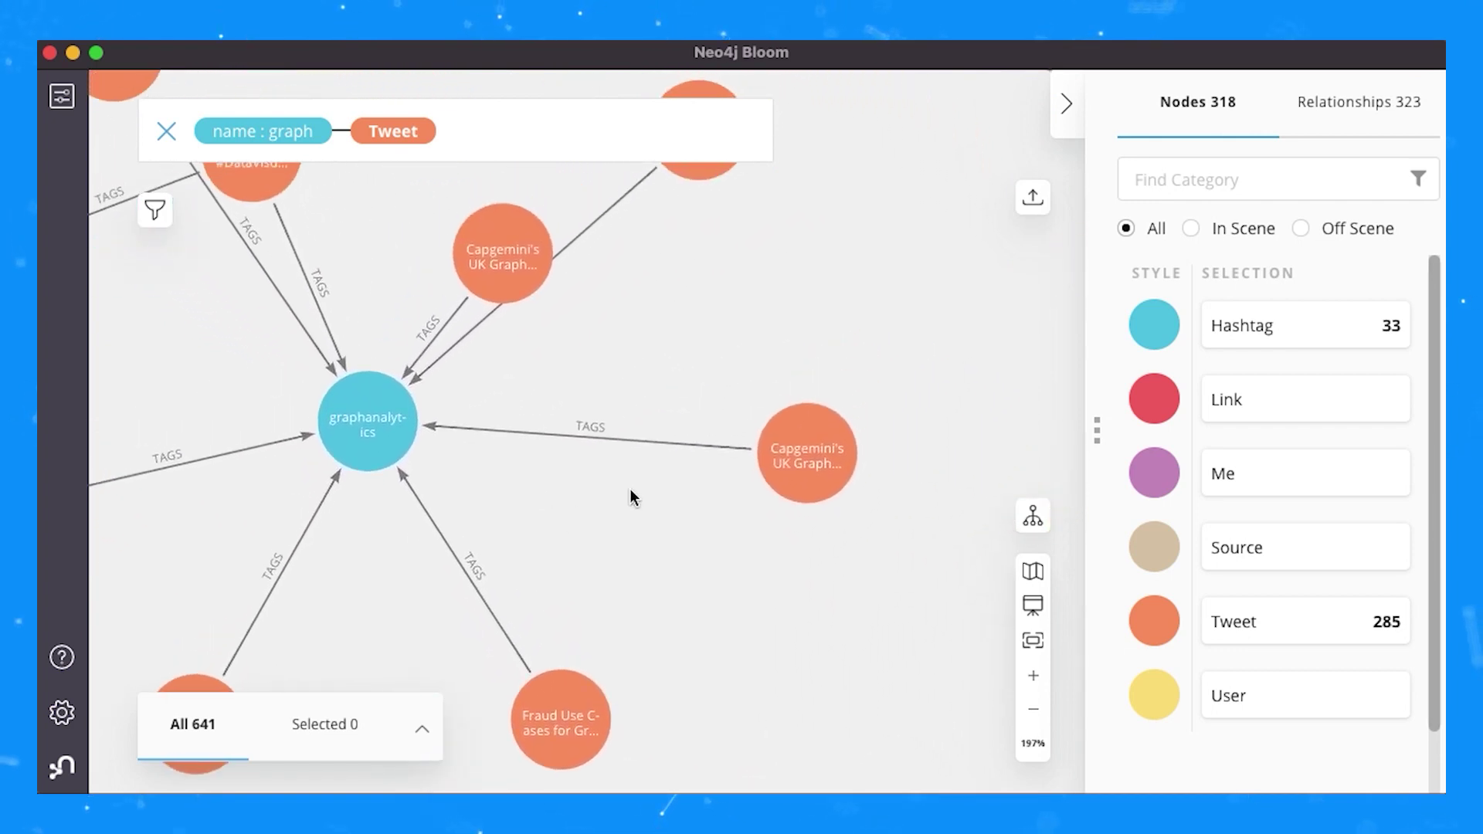
# - Review the Capgemini tweet's Advanced Expansion neighbour listings, then cancel
pyautogui.click(837, 444)
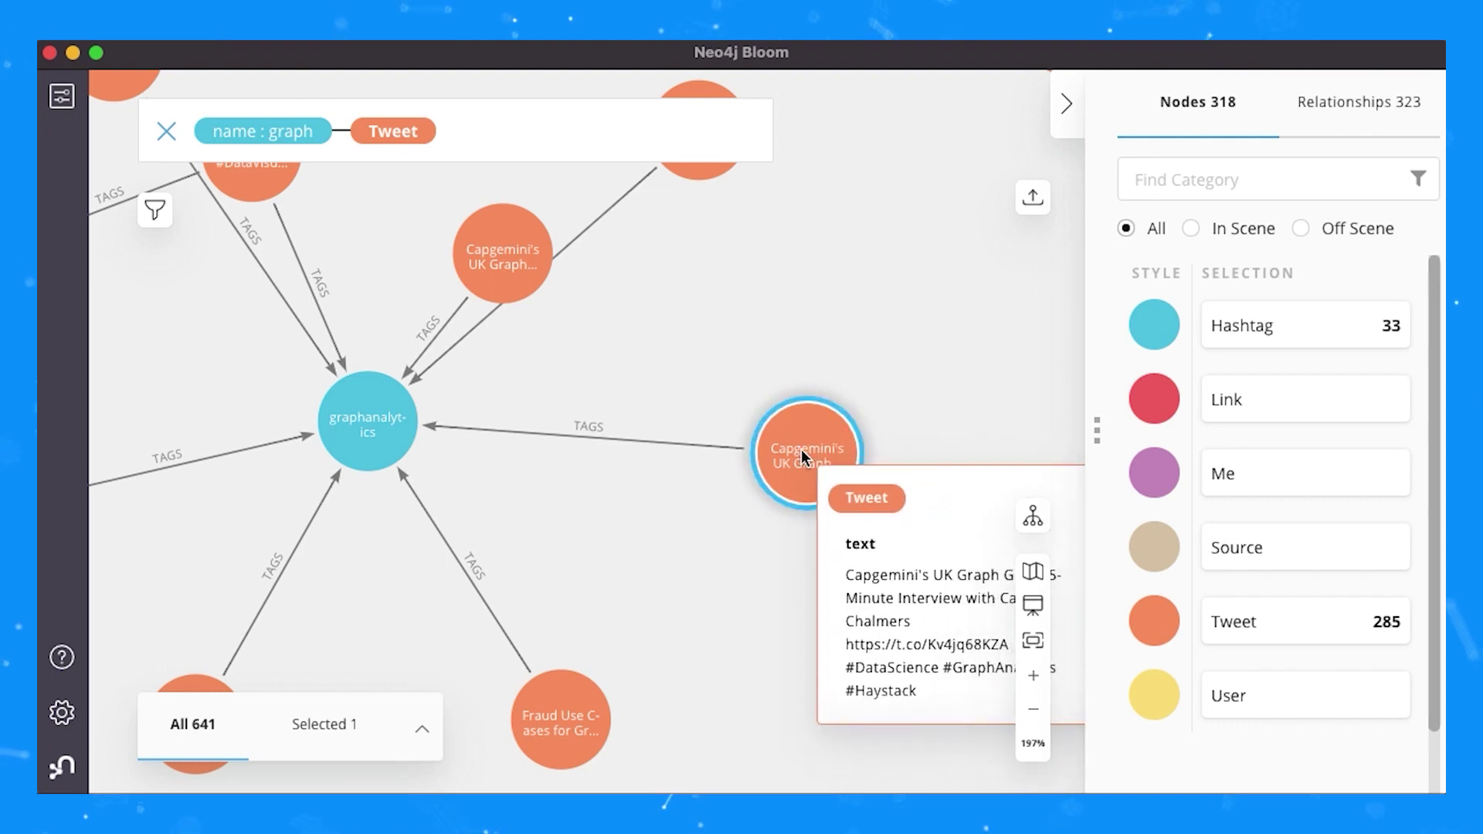
pyautogui.rightClick(802, 451)
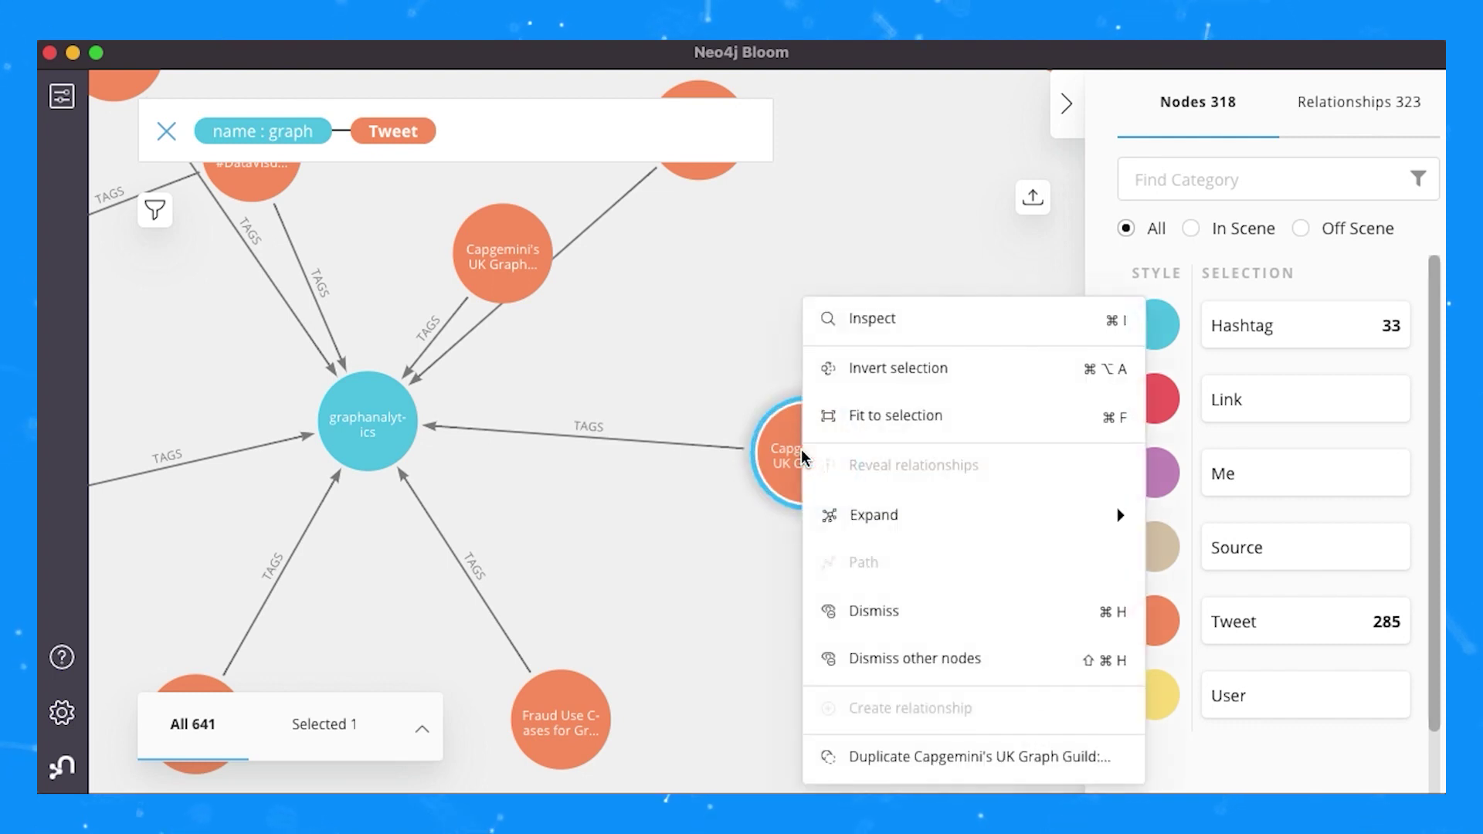
pyautogui.moveTo(888, 521)
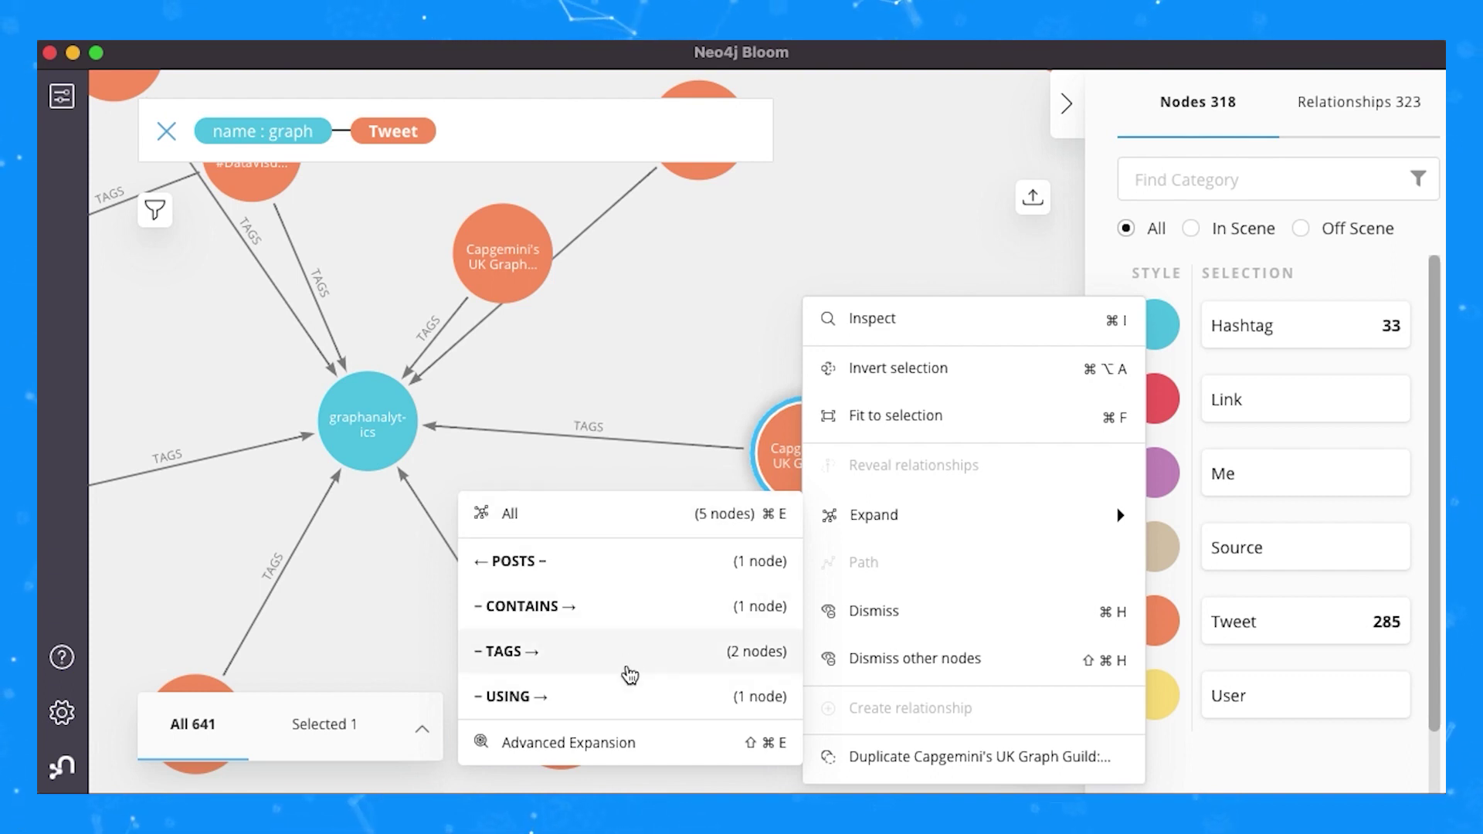
pyautogui.click(627, 743)
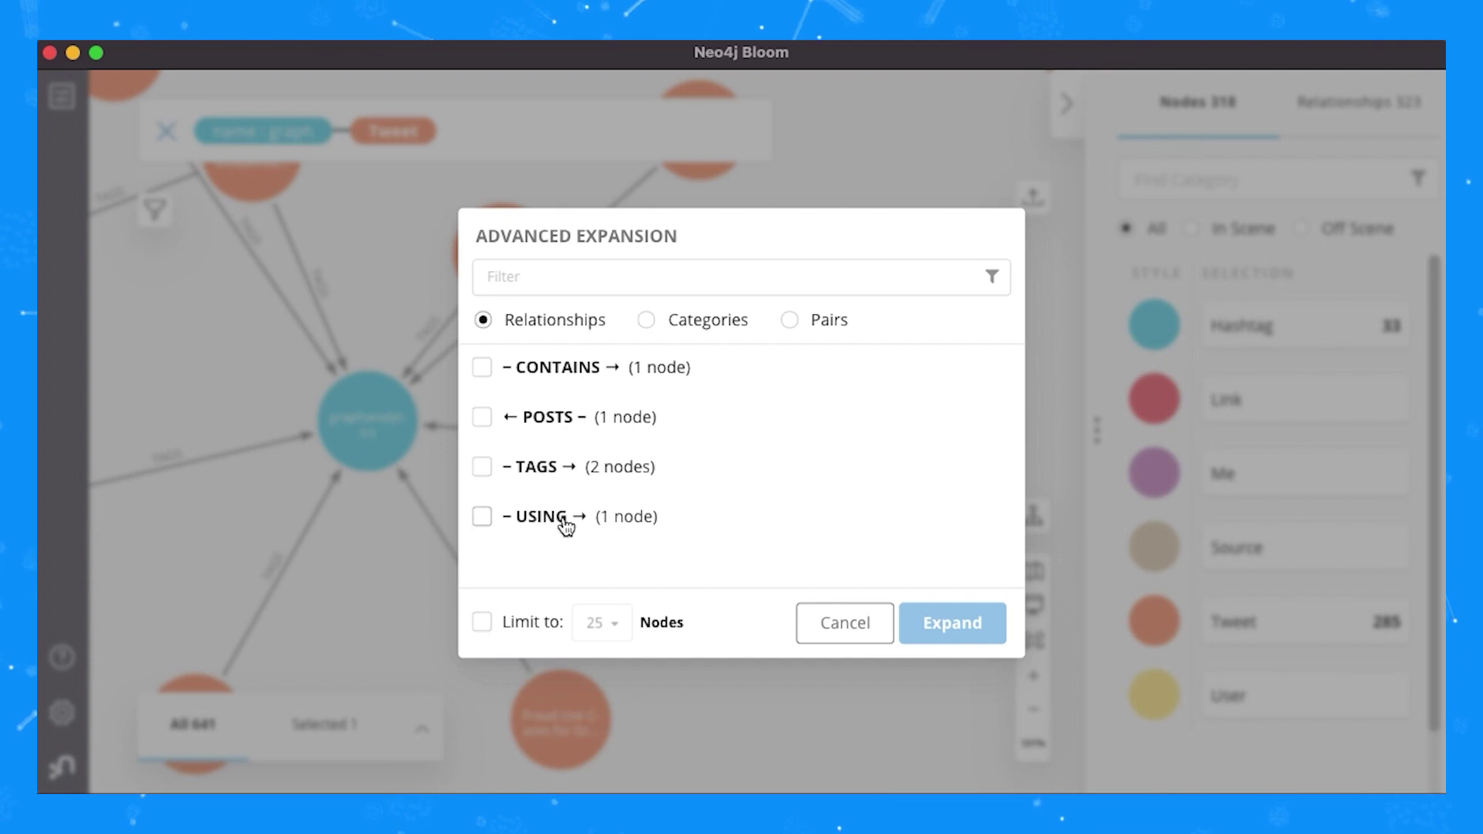
pyautogui.click(727, 328)
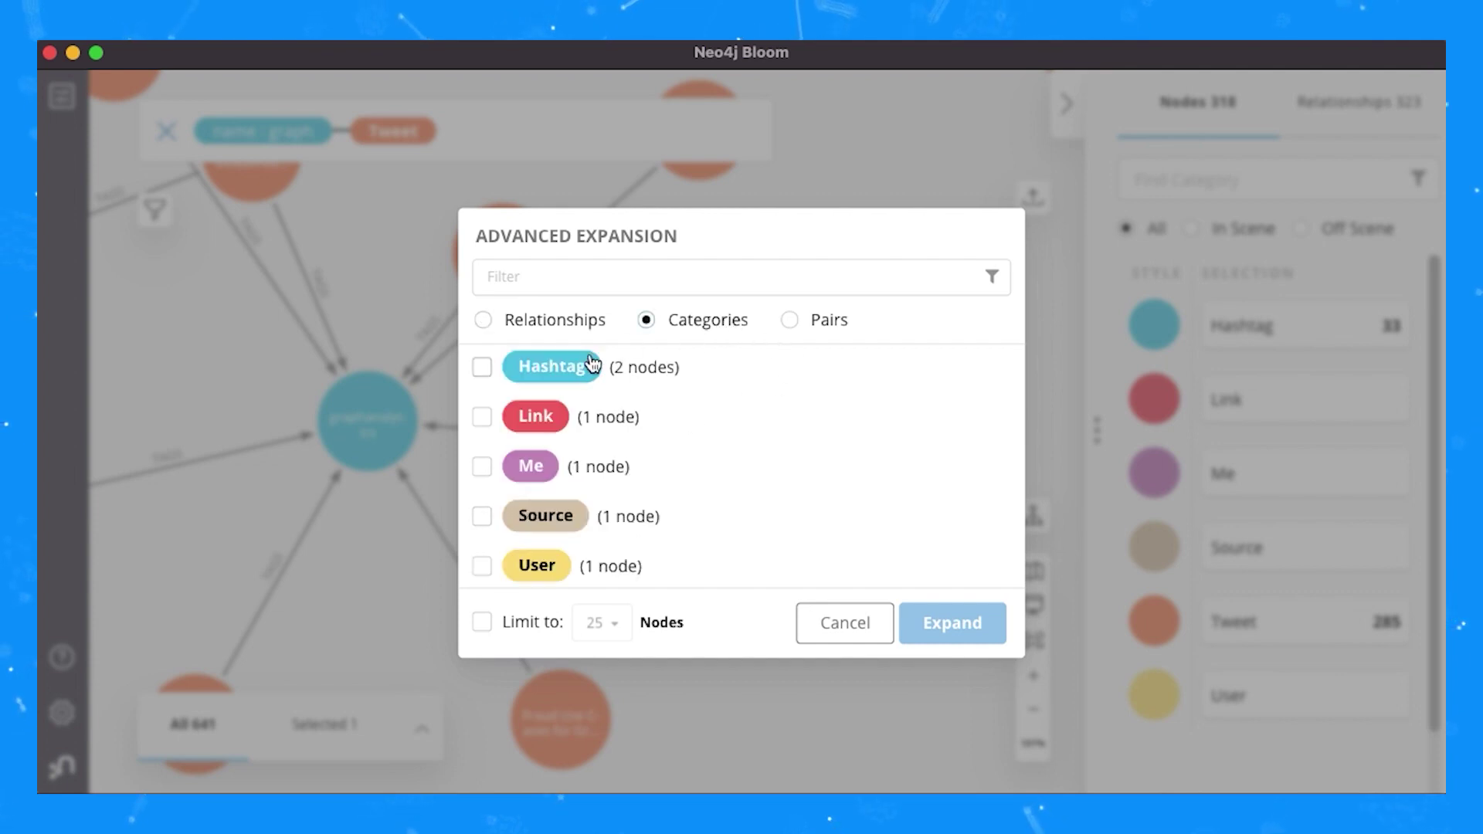
pyautogui.click(848, 321)
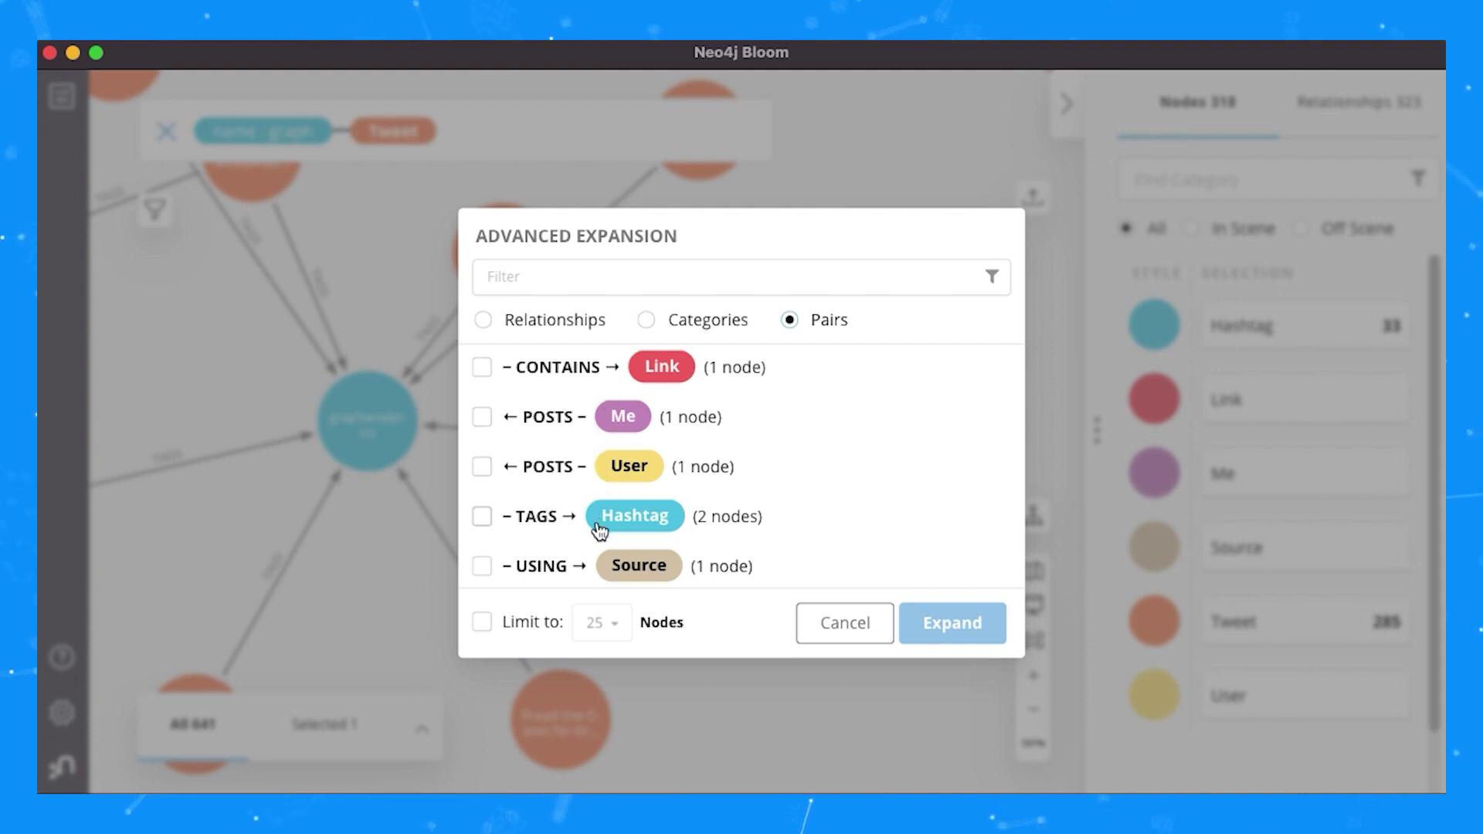
pyautogui.click(532, 322)
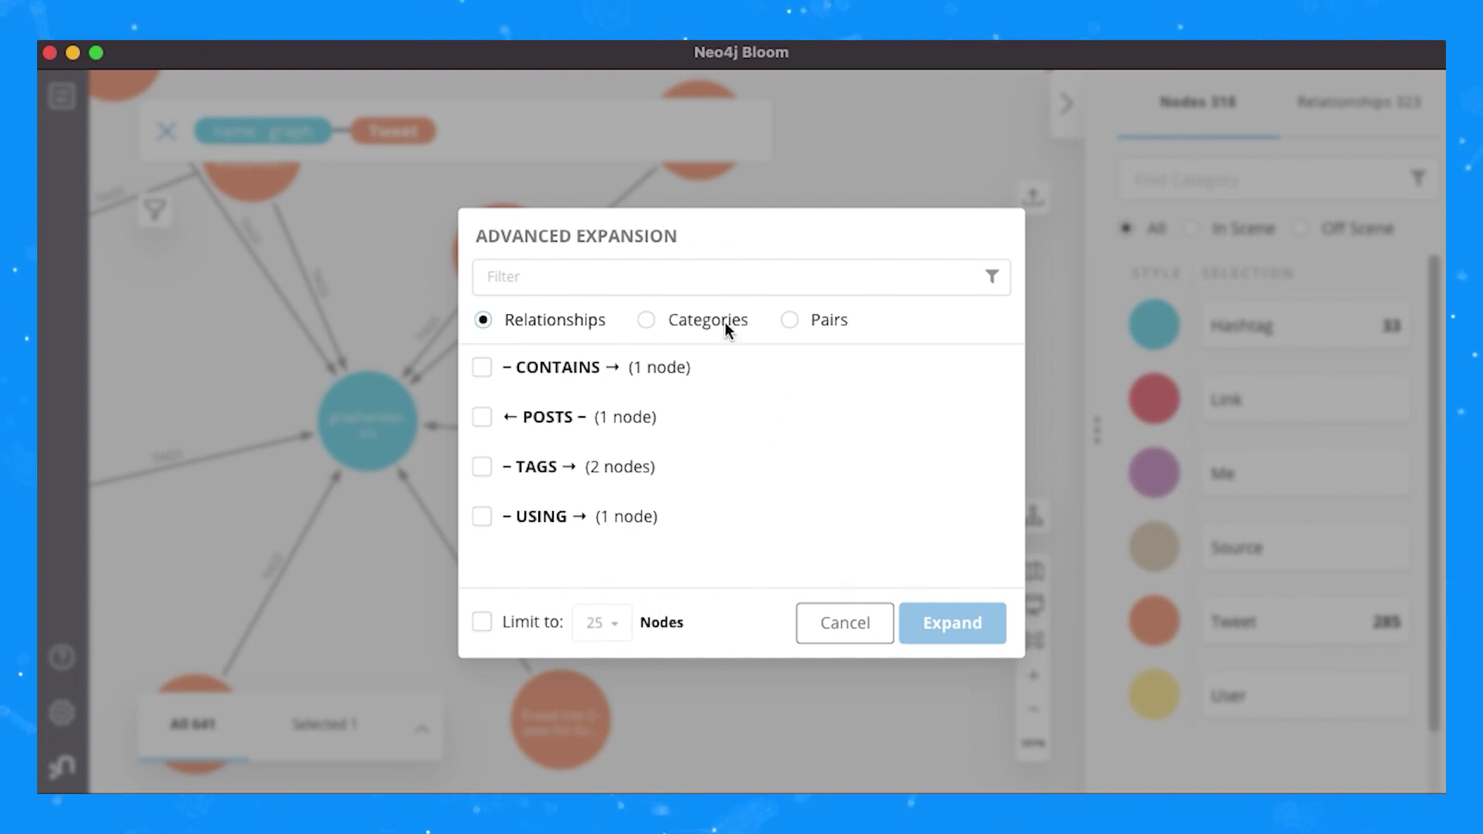
pyautogui.click(829, 624)
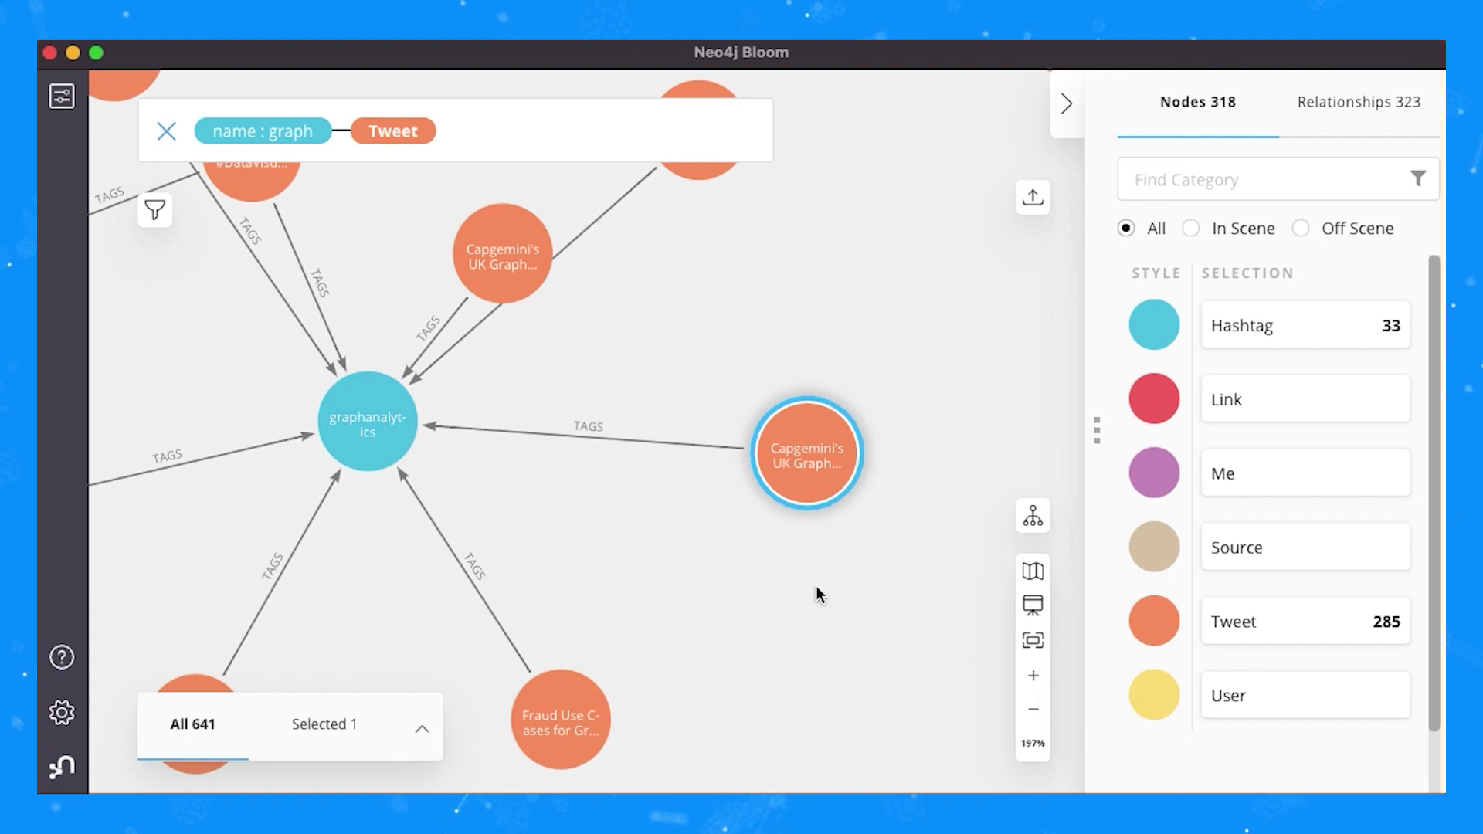
# - Expand all neighbours of the Capgemini tweet, adding its user, source, link and hashtags
pyautogui.rightClick(794, 461)
pyautogui.moveTo(956, 515)
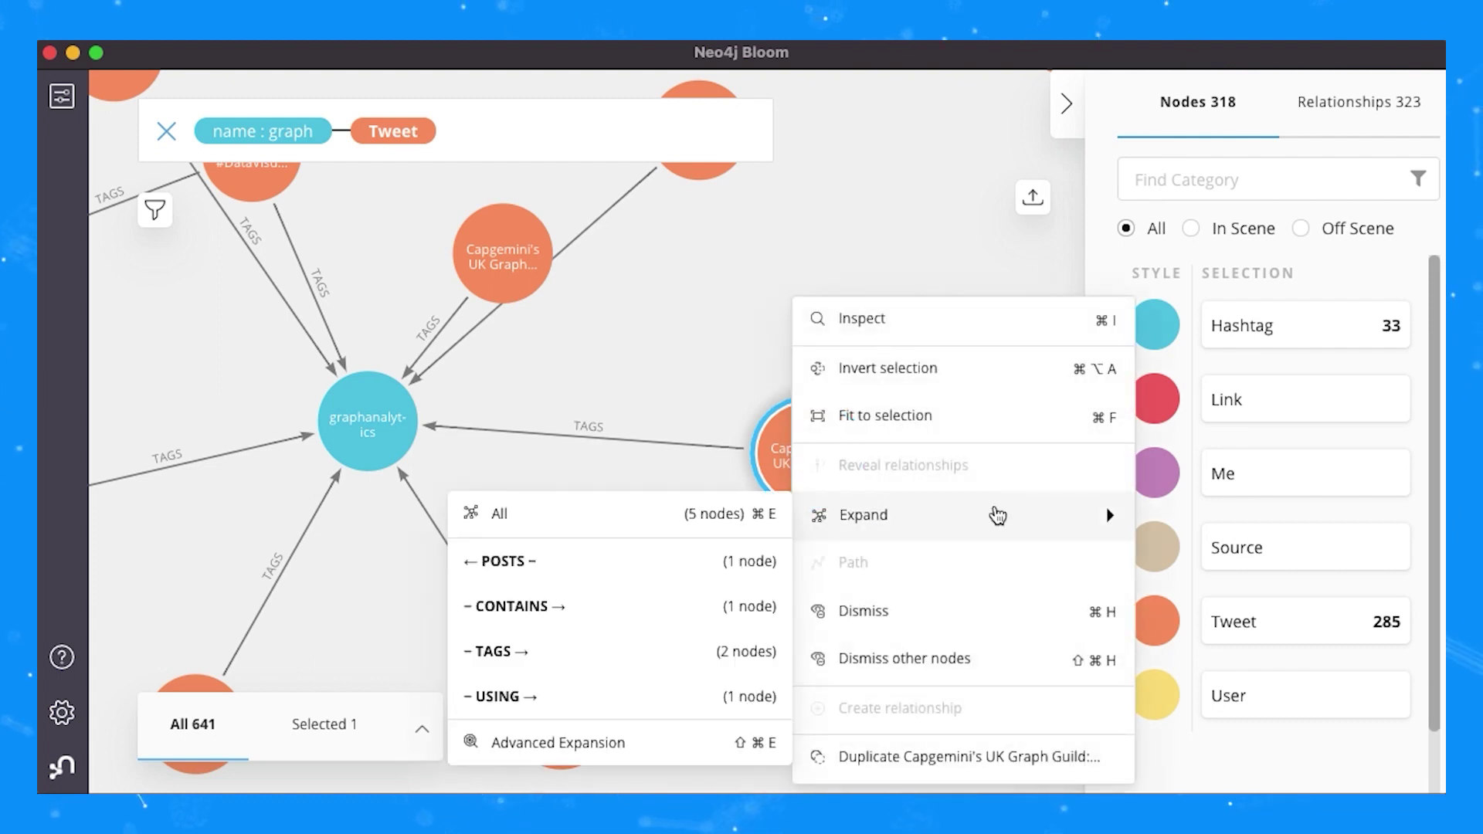
pyautogui.click(711, 514)
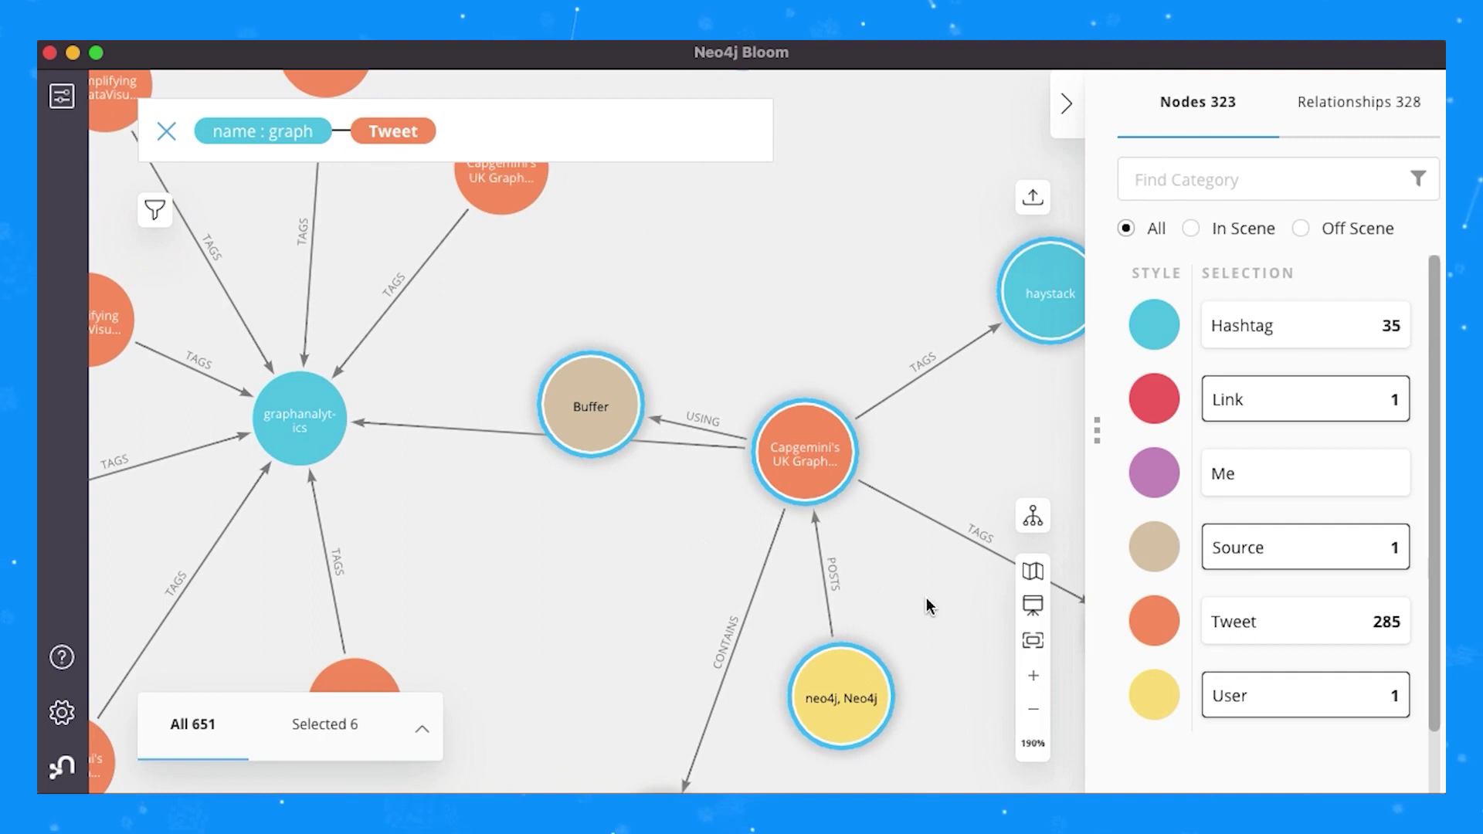
pyautogui.moveTo(925, 597); pyautogui.dragTo(660, 480)
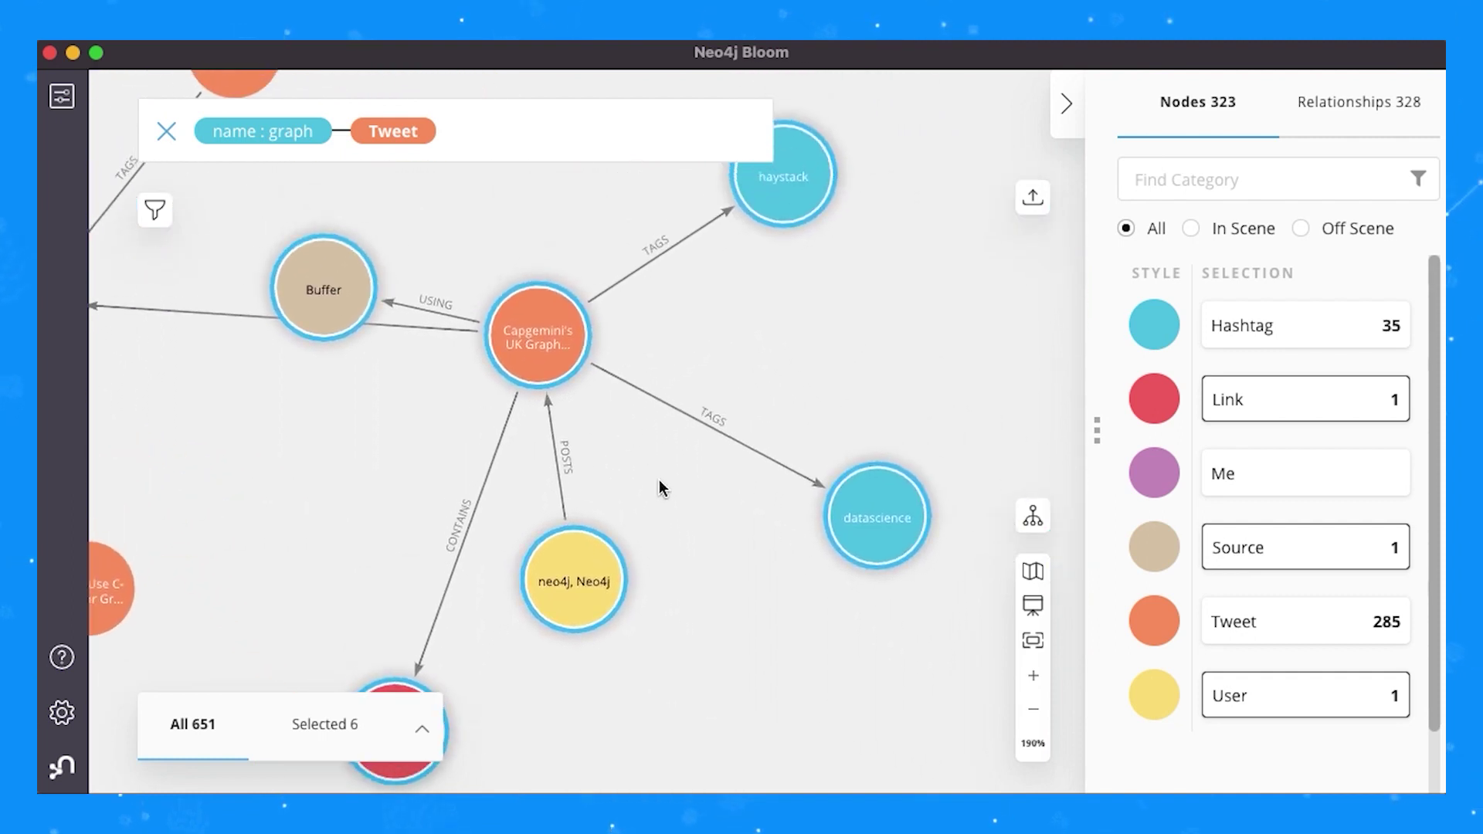
pyautogui.click(704, 599)
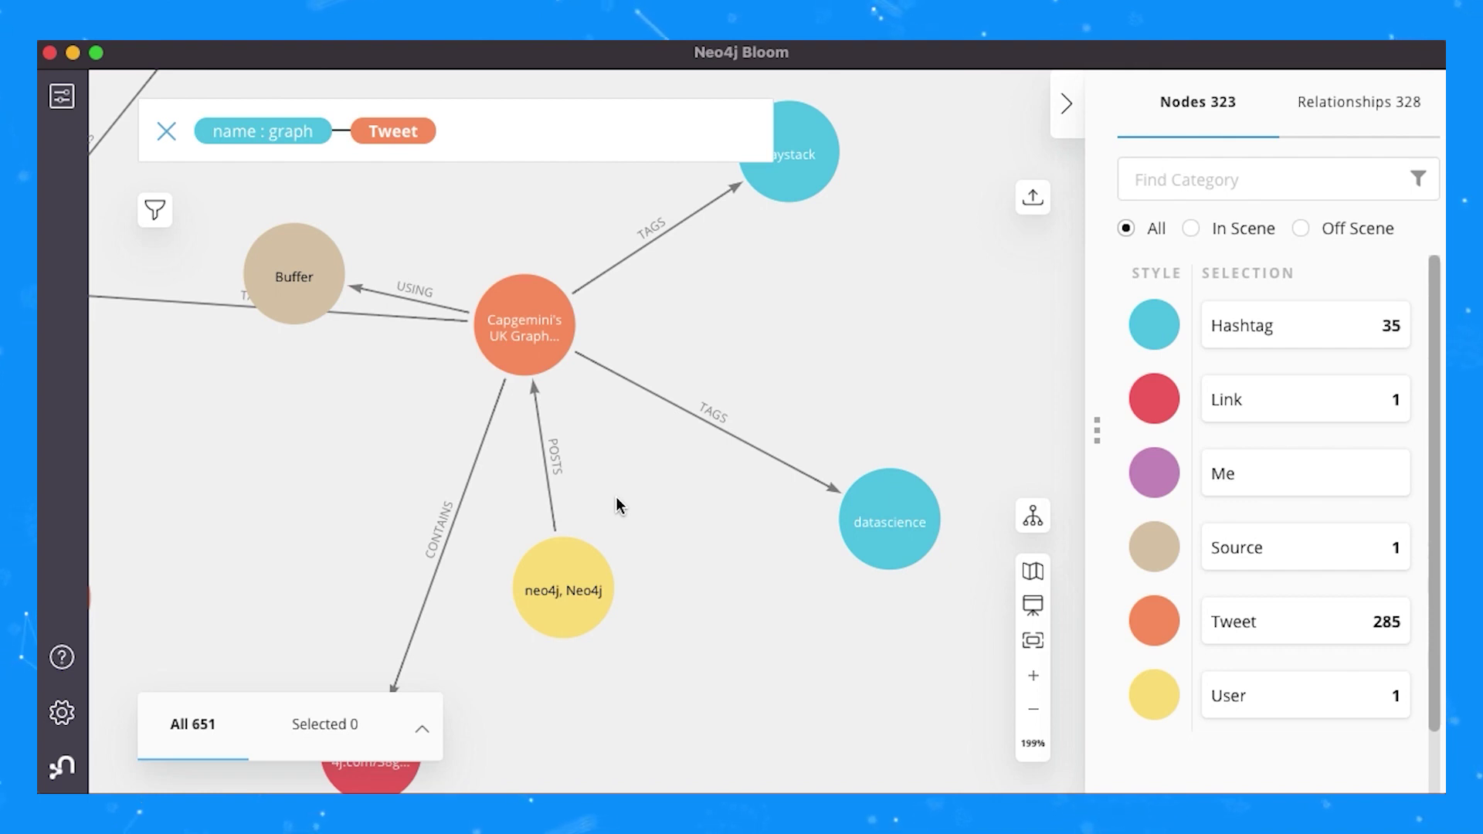
# - Show the shortest path between the TL;DR video and Capgemini tweets through the neo4j user
pyautogui.scroll(-8, 617, 504)
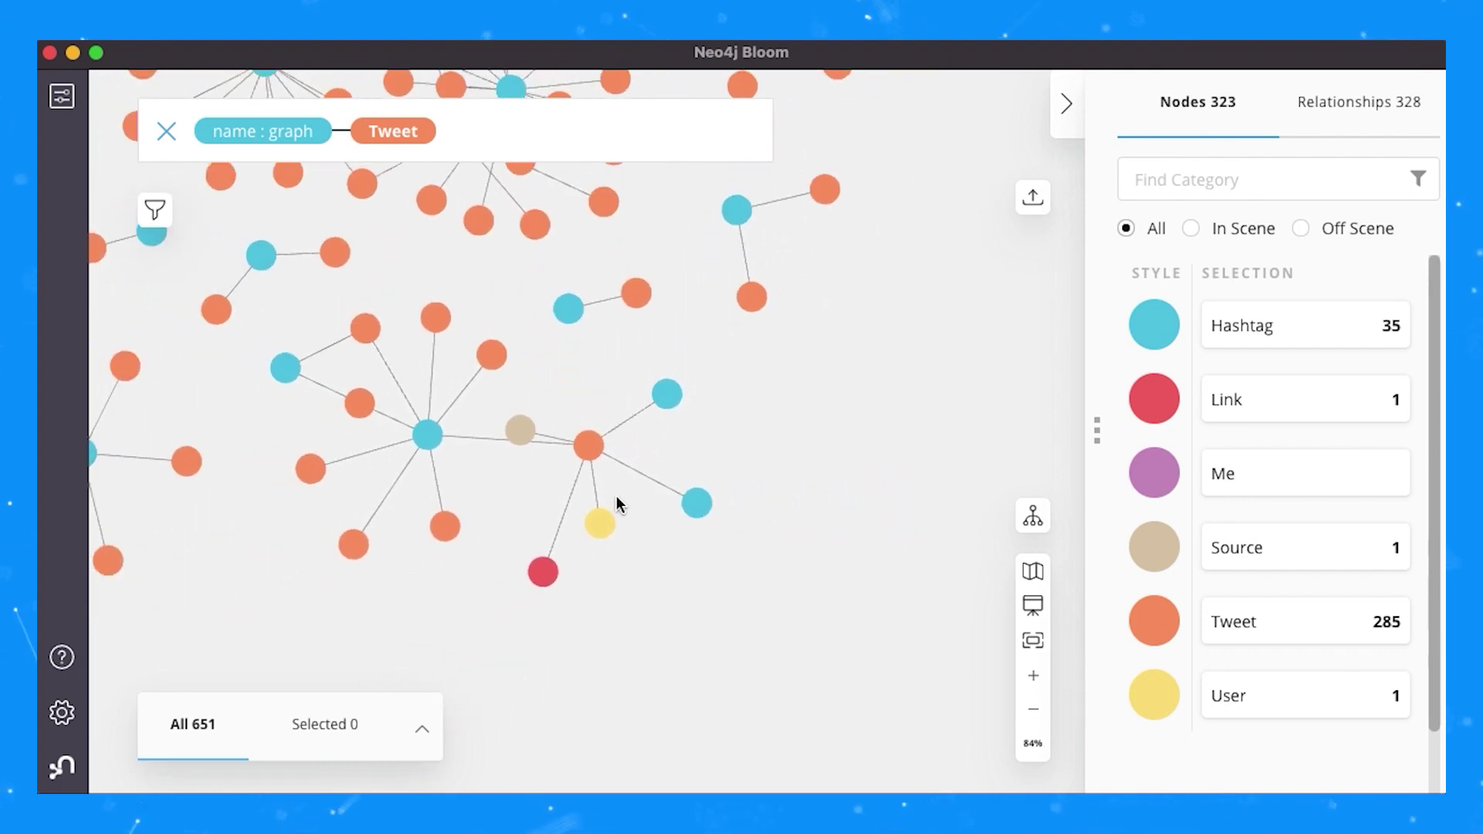
pyautogui.scroll(5, 606, 332)
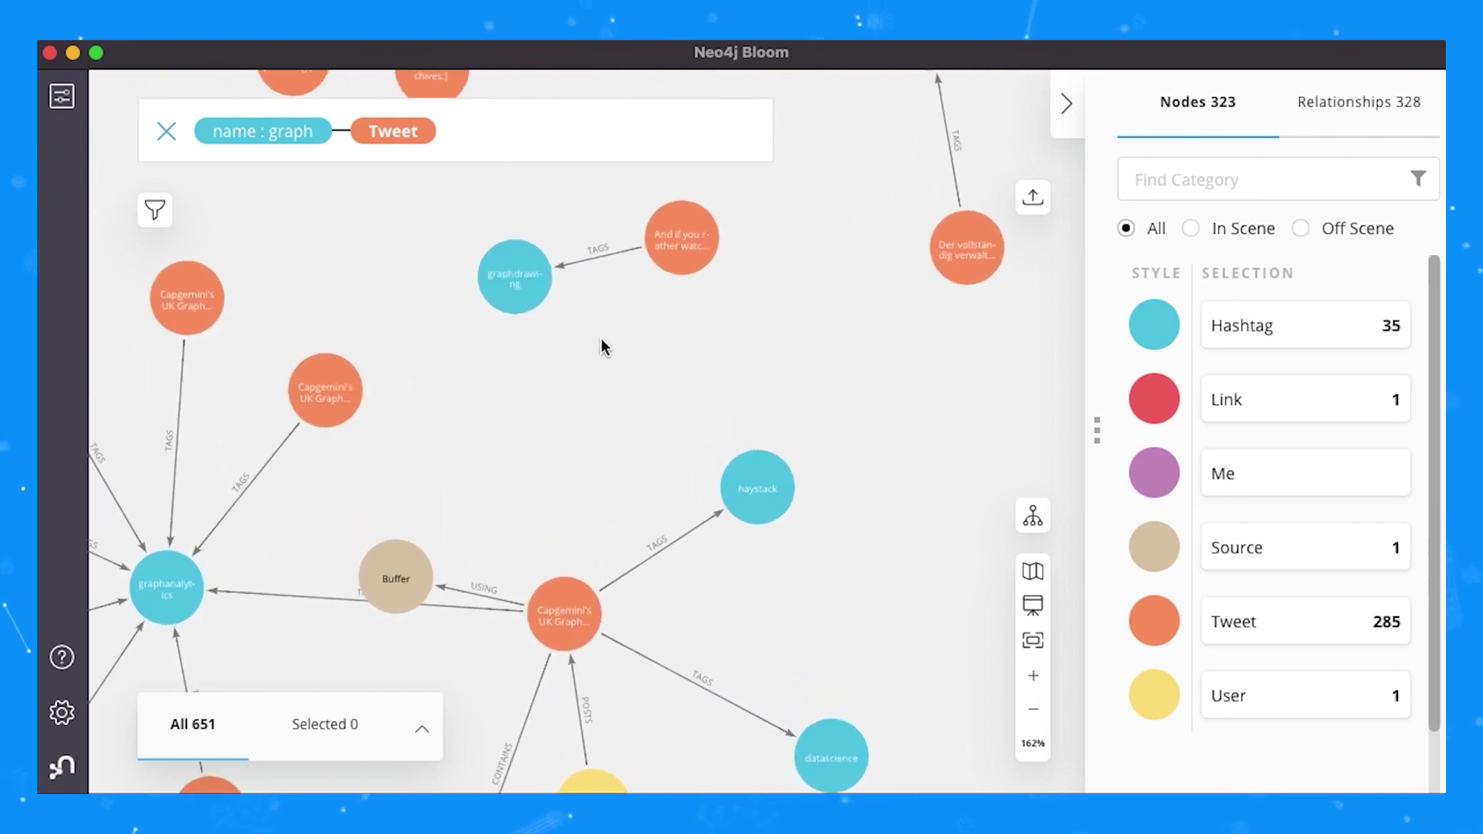
pyautogui.click(693, 242)
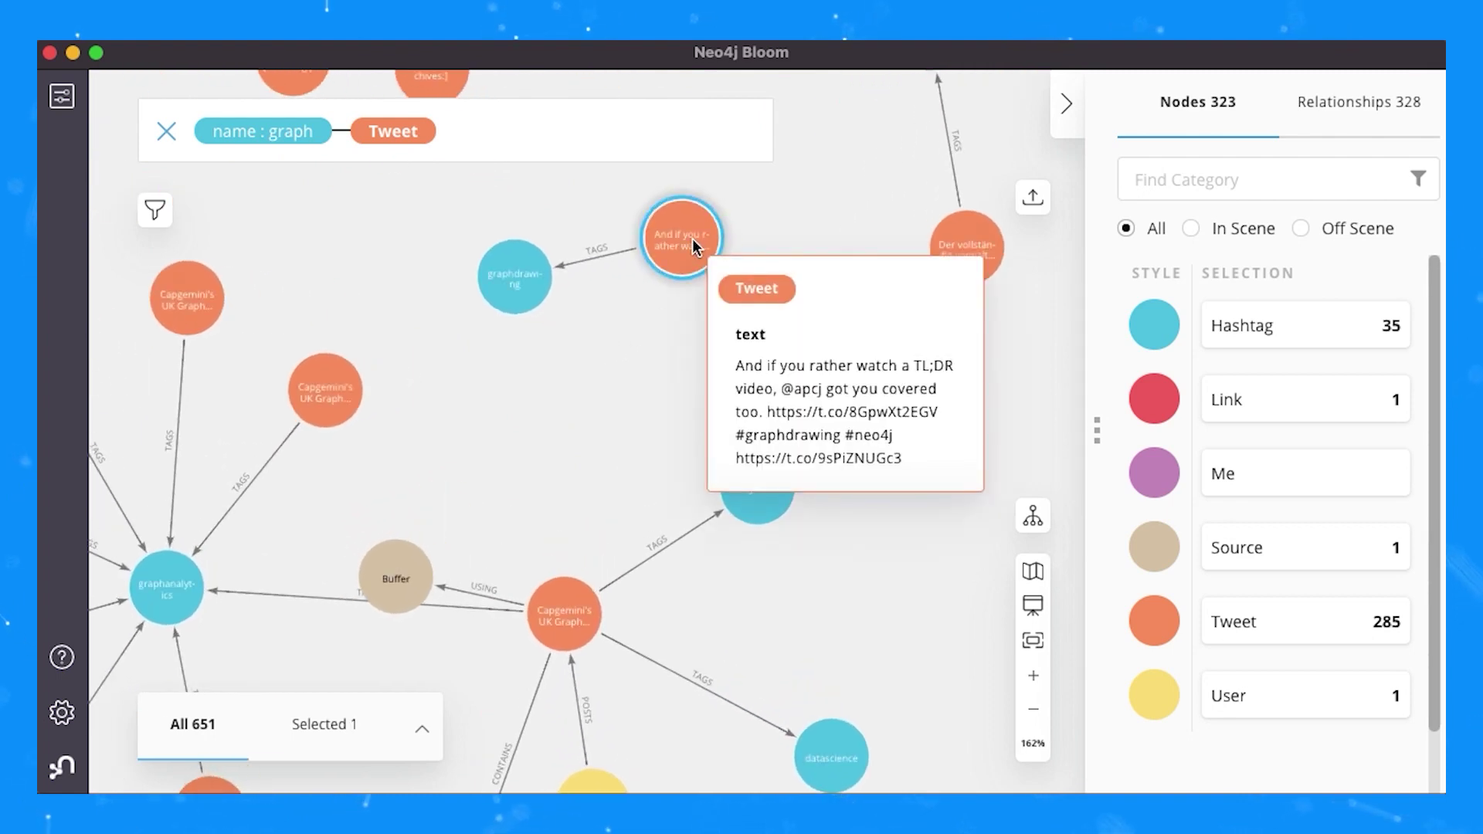
pyautogui.click(564, 614)
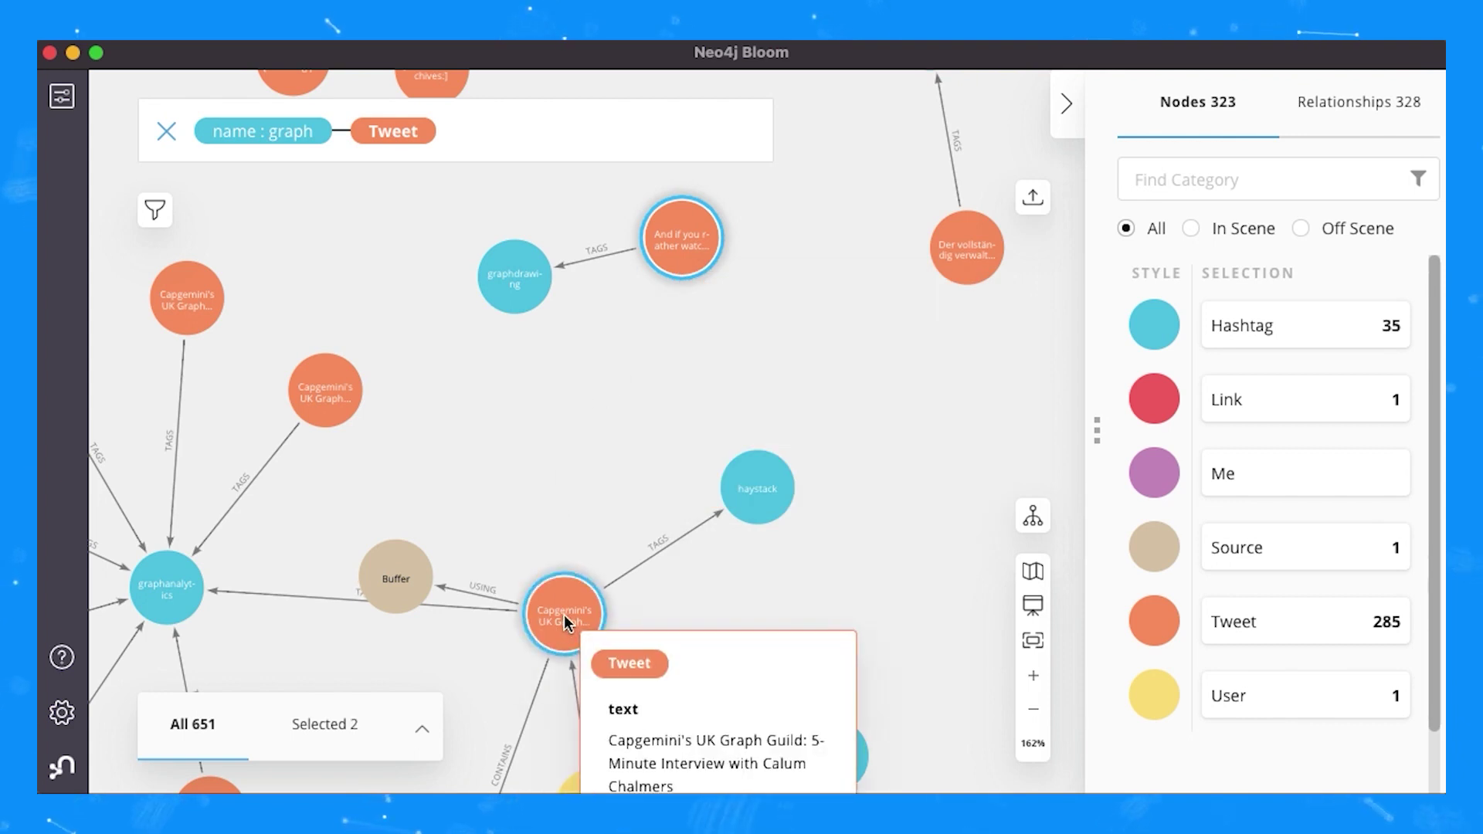
pyautogui.rightClick(564, 615)
pyautogui.moveTo(698, 569)
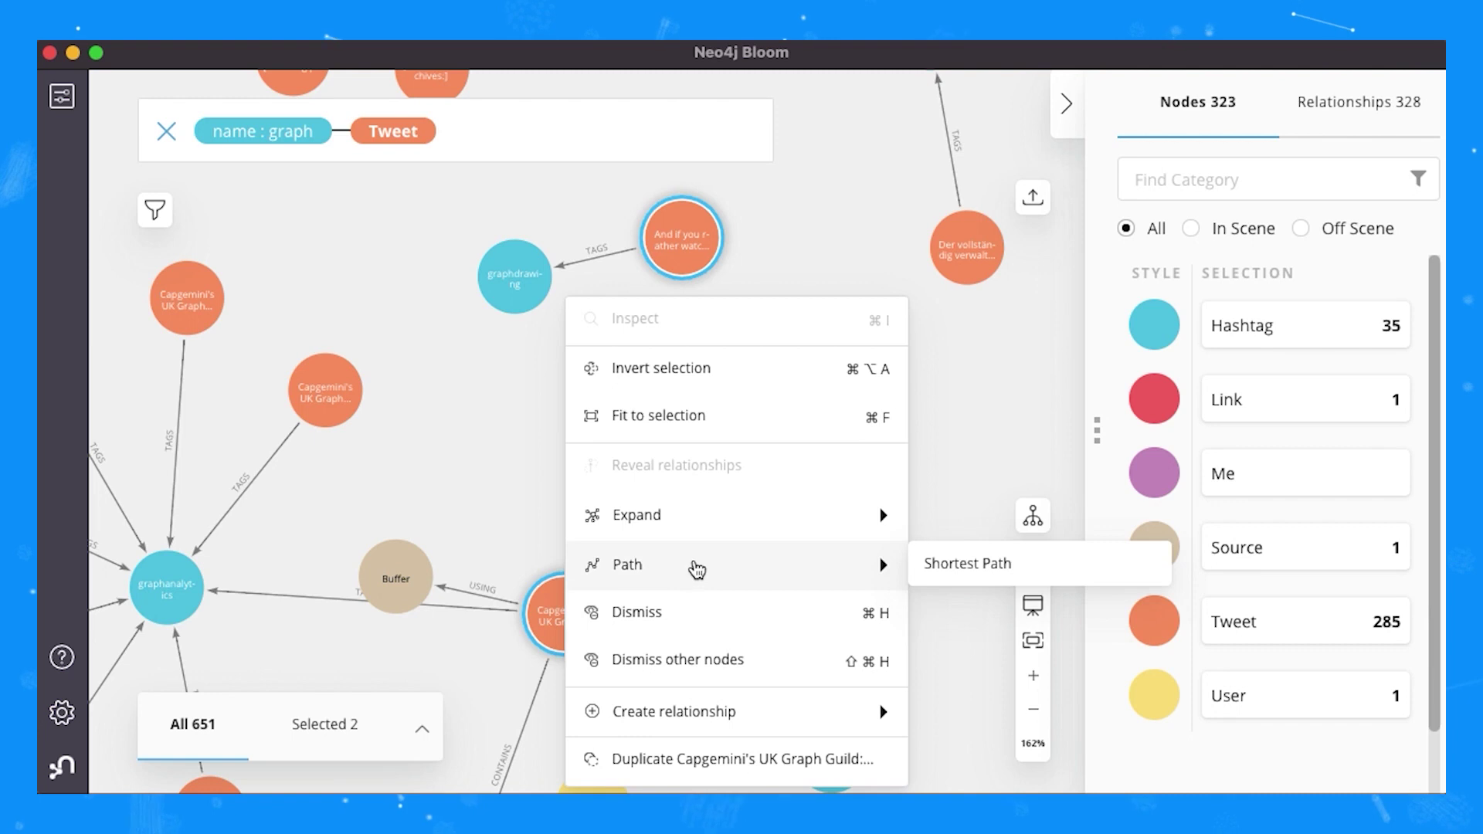
pyautogui.click(1003, 566)
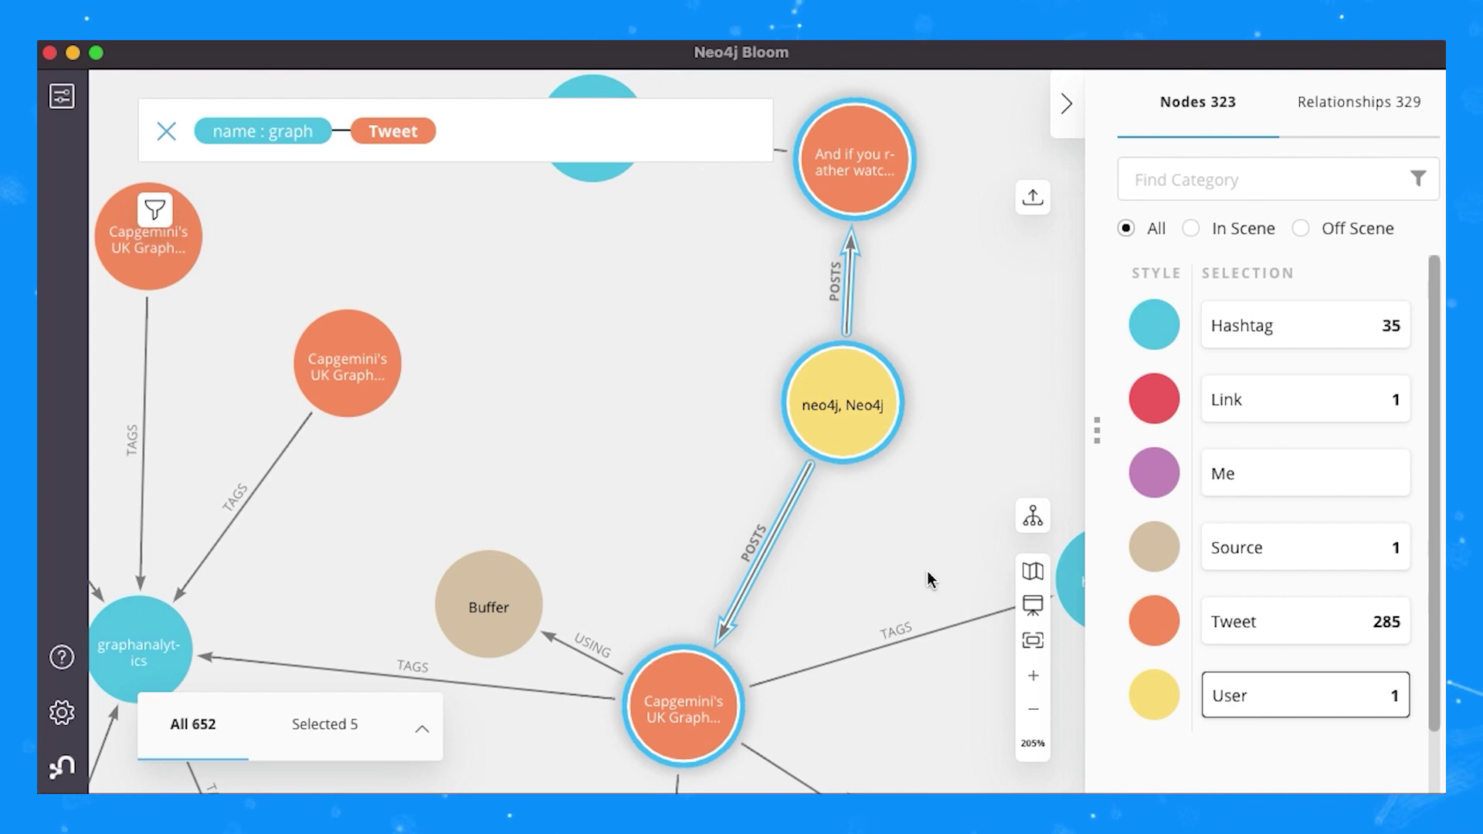
pyautogui.click(878, 539)
# - Select the cluster around the central hashtag and reveal its incoming USING relationships
pyautogui.scroll(-10, 623, 532)
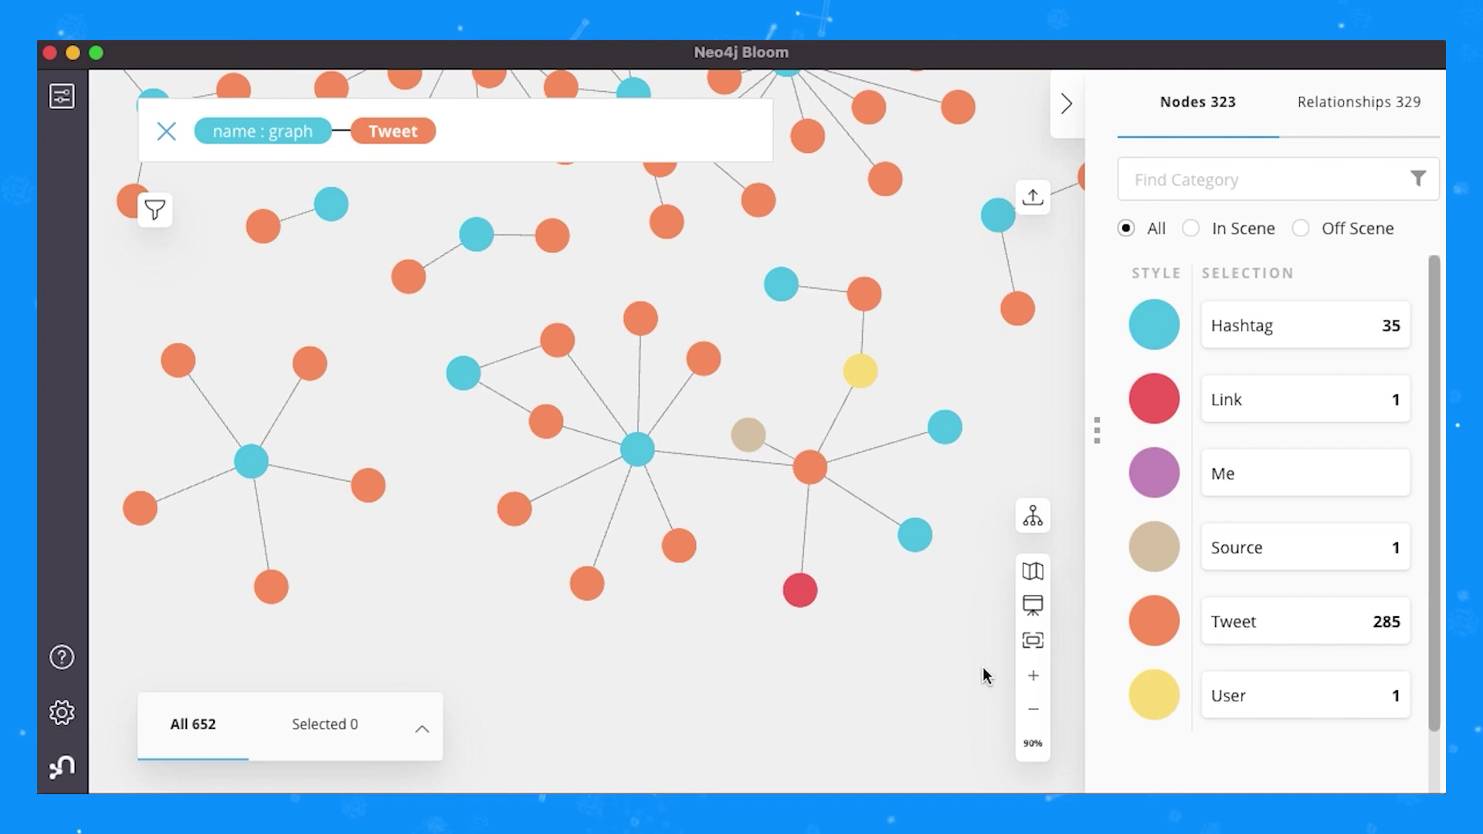
pyautogui.moveTo(983, 666); pyautogui.dragTo(452, 267)
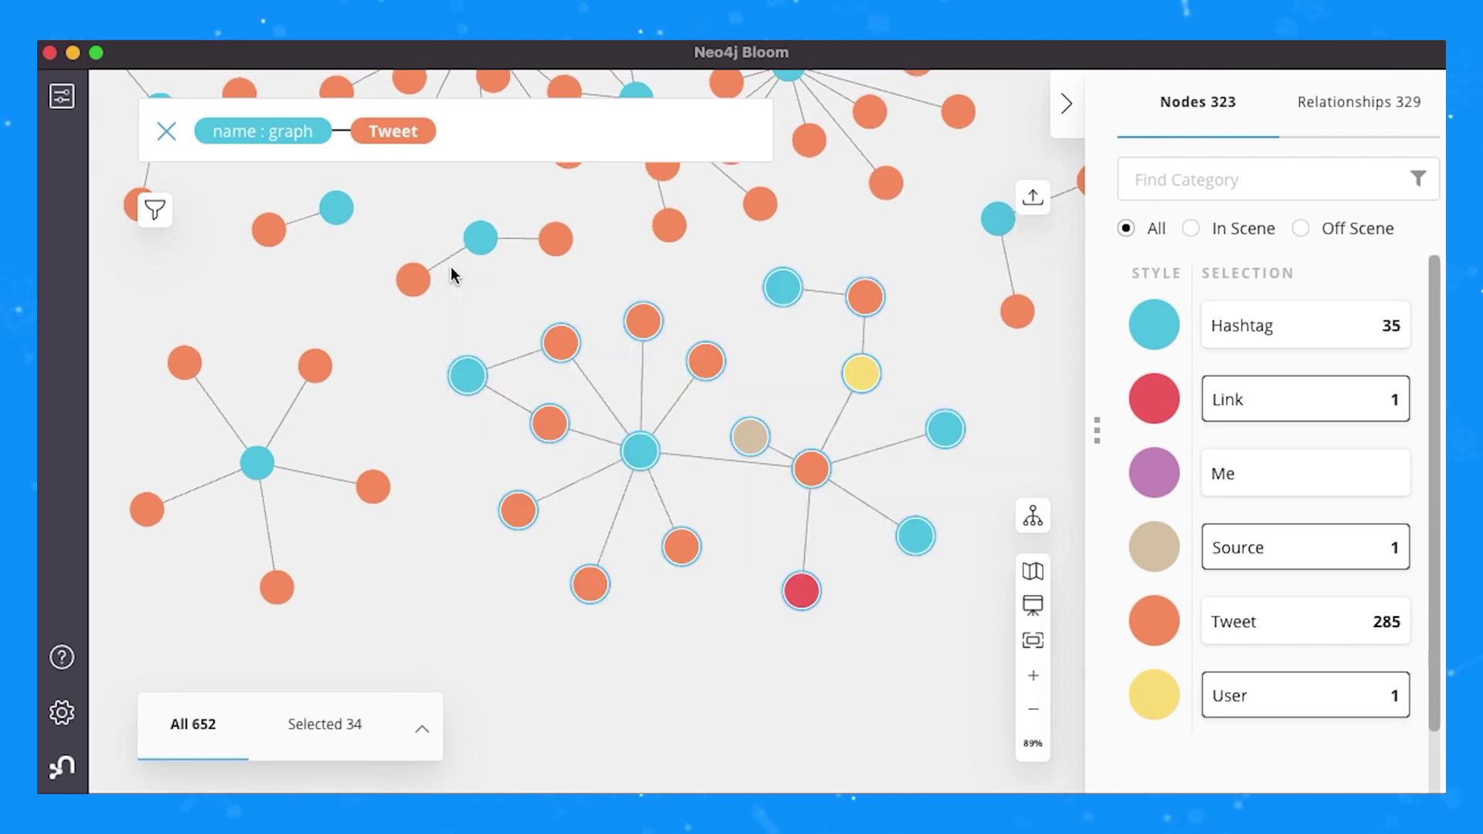
pyautogui.rightClick(651, 456)
pyautogui.moveTo(651, 462)
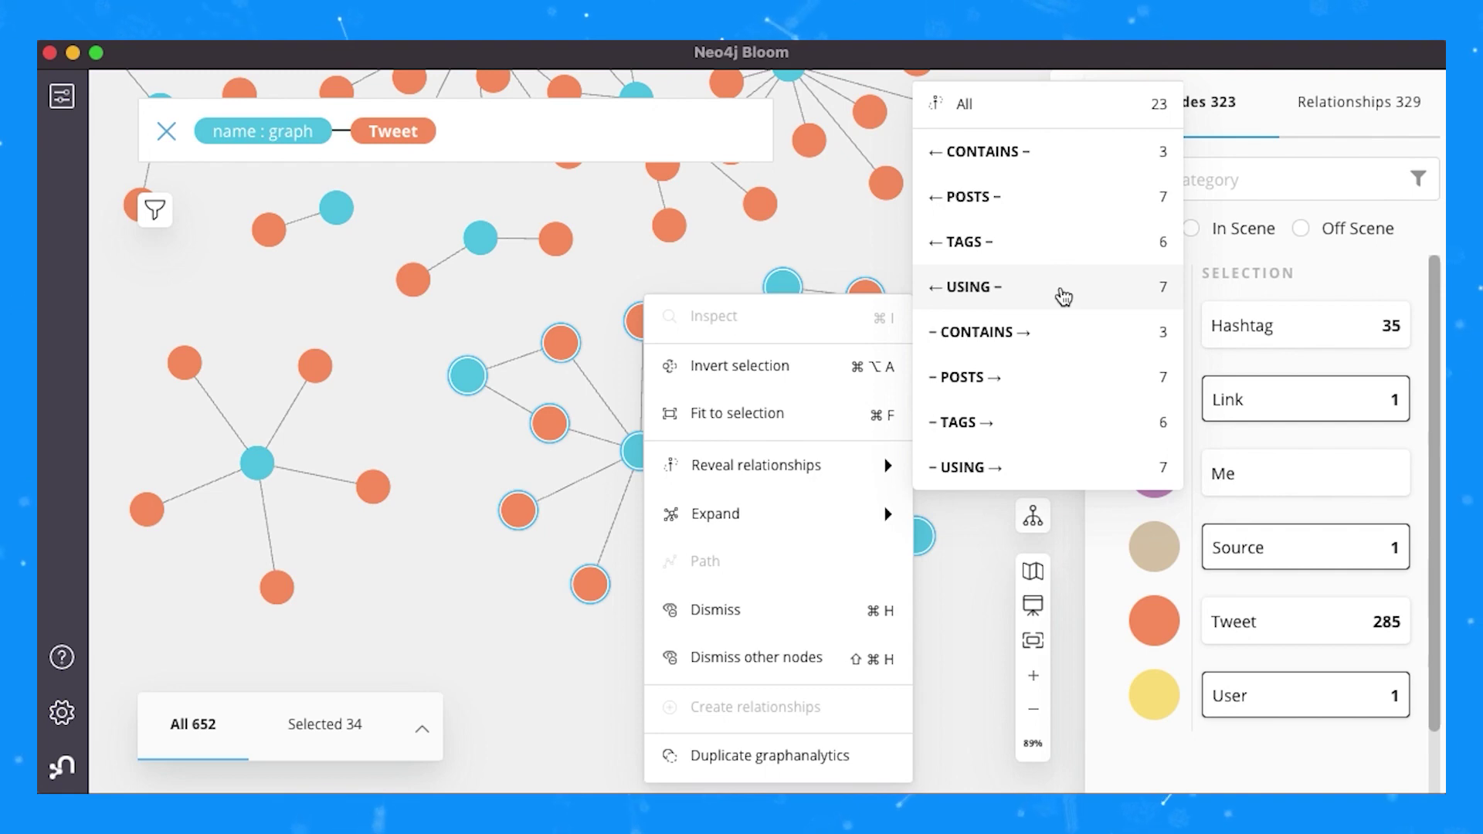
pyautogui.click(1064, 294)
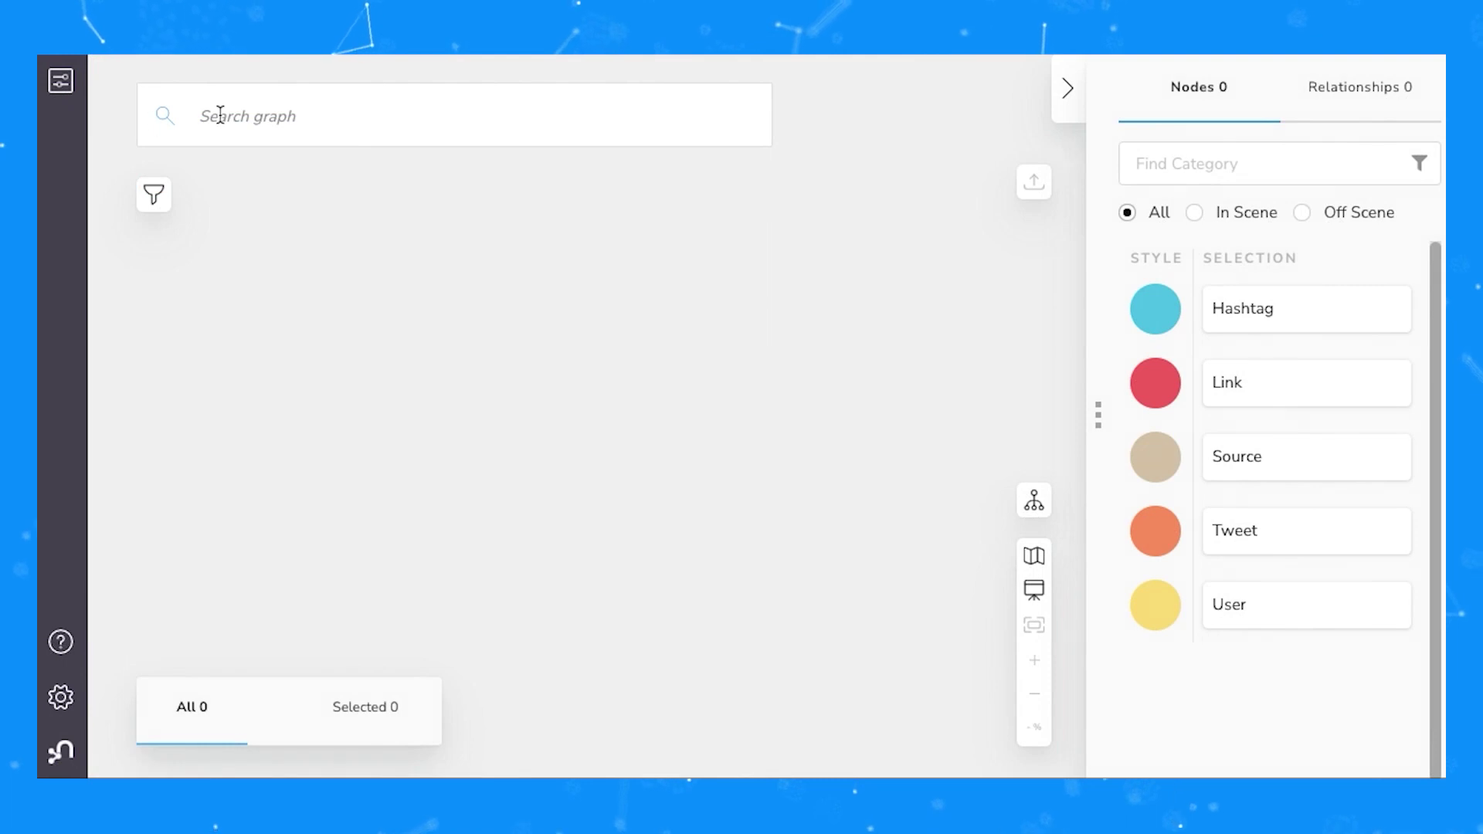
# - Run the Tweet — MENTIONS — User search to load 1000 nodes and 1517 relationships
pyautogui.click(247, 116)
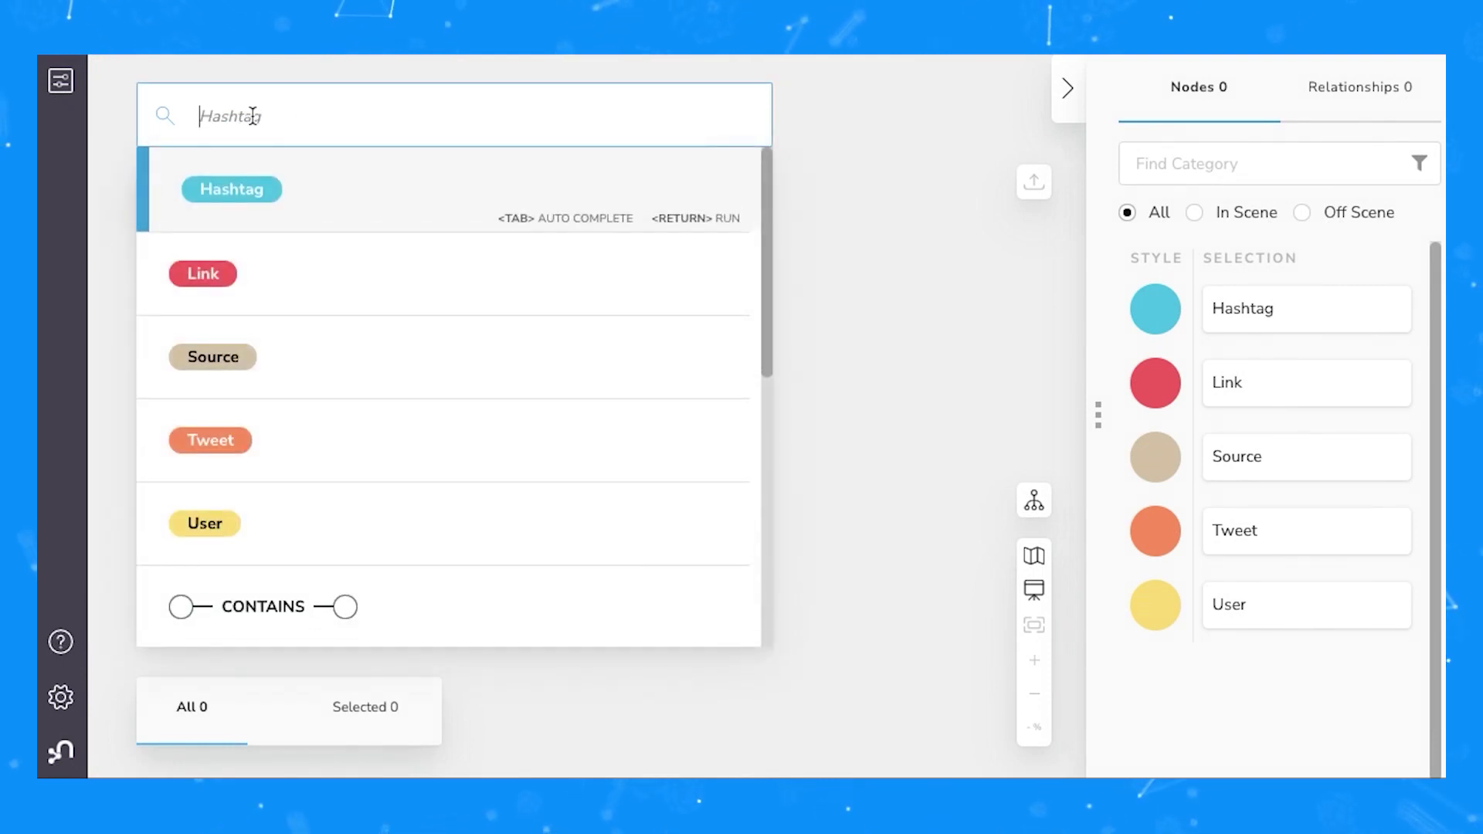
pyautogui.write('Twe')
pyautogui.press('Tab')
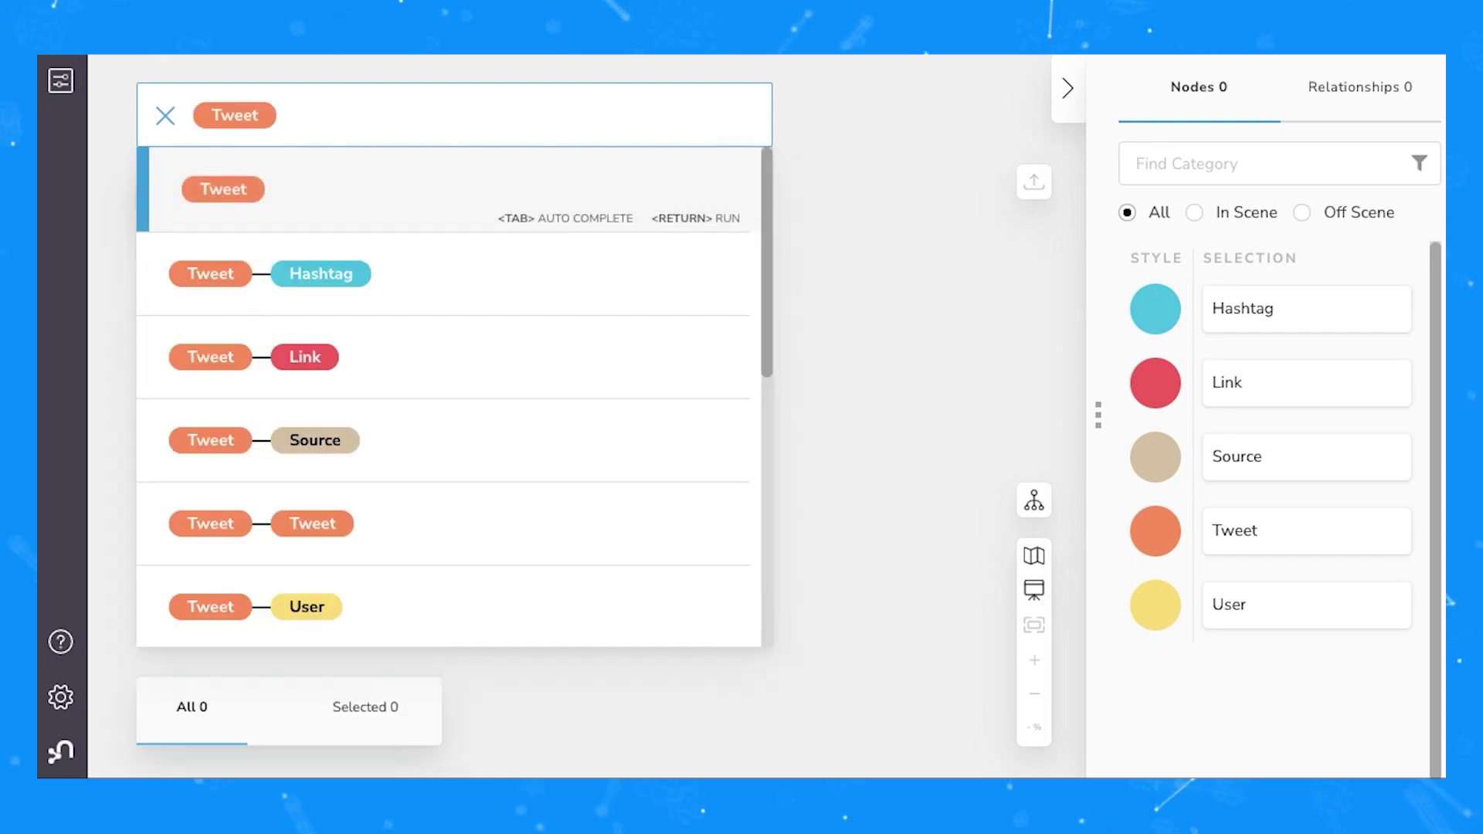
pyautogui.write('men')
pyautogui.press('Tab')
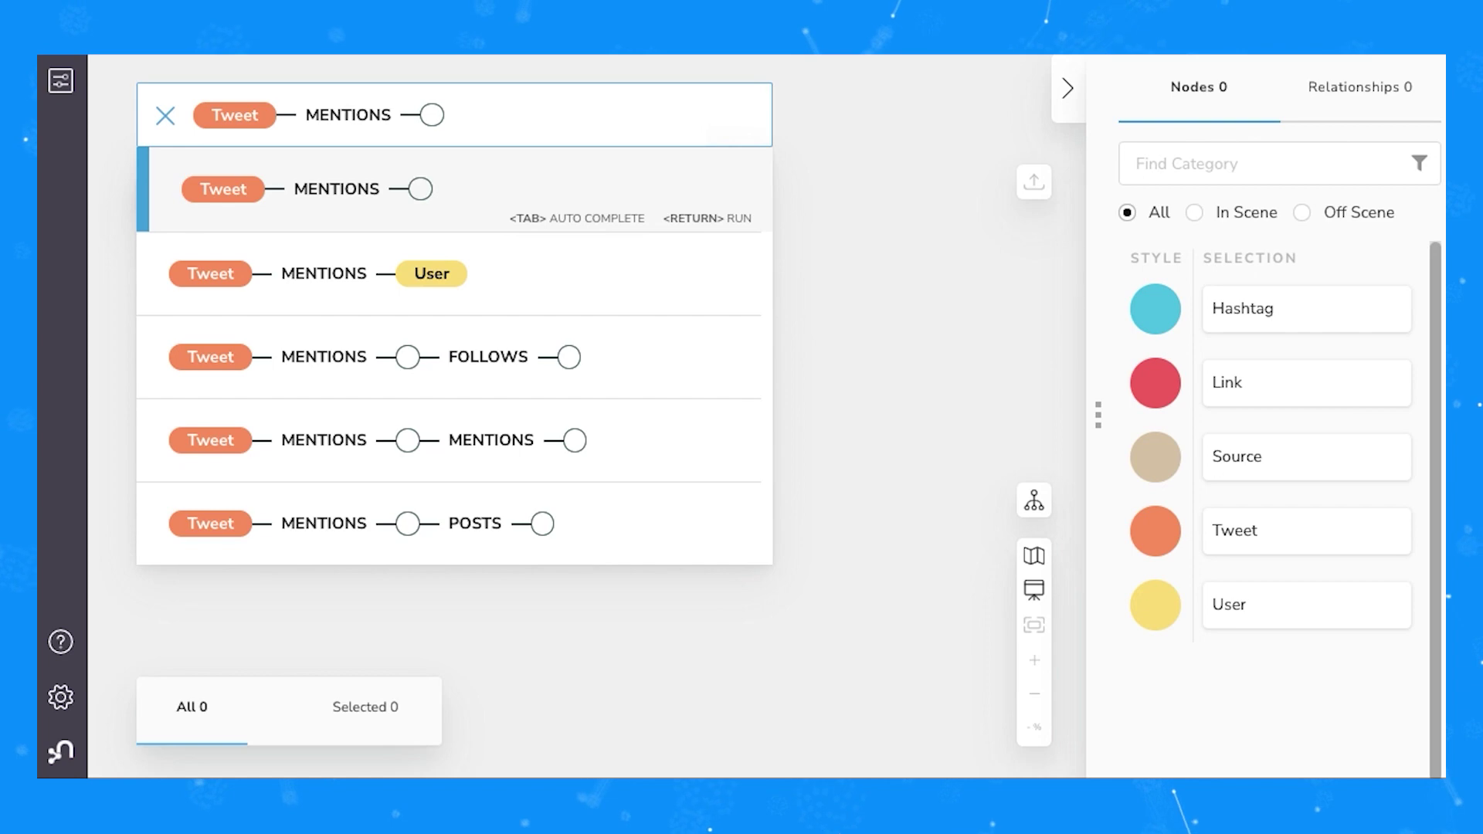
pyautogui.write('us')
pyautogui.press('Tab')
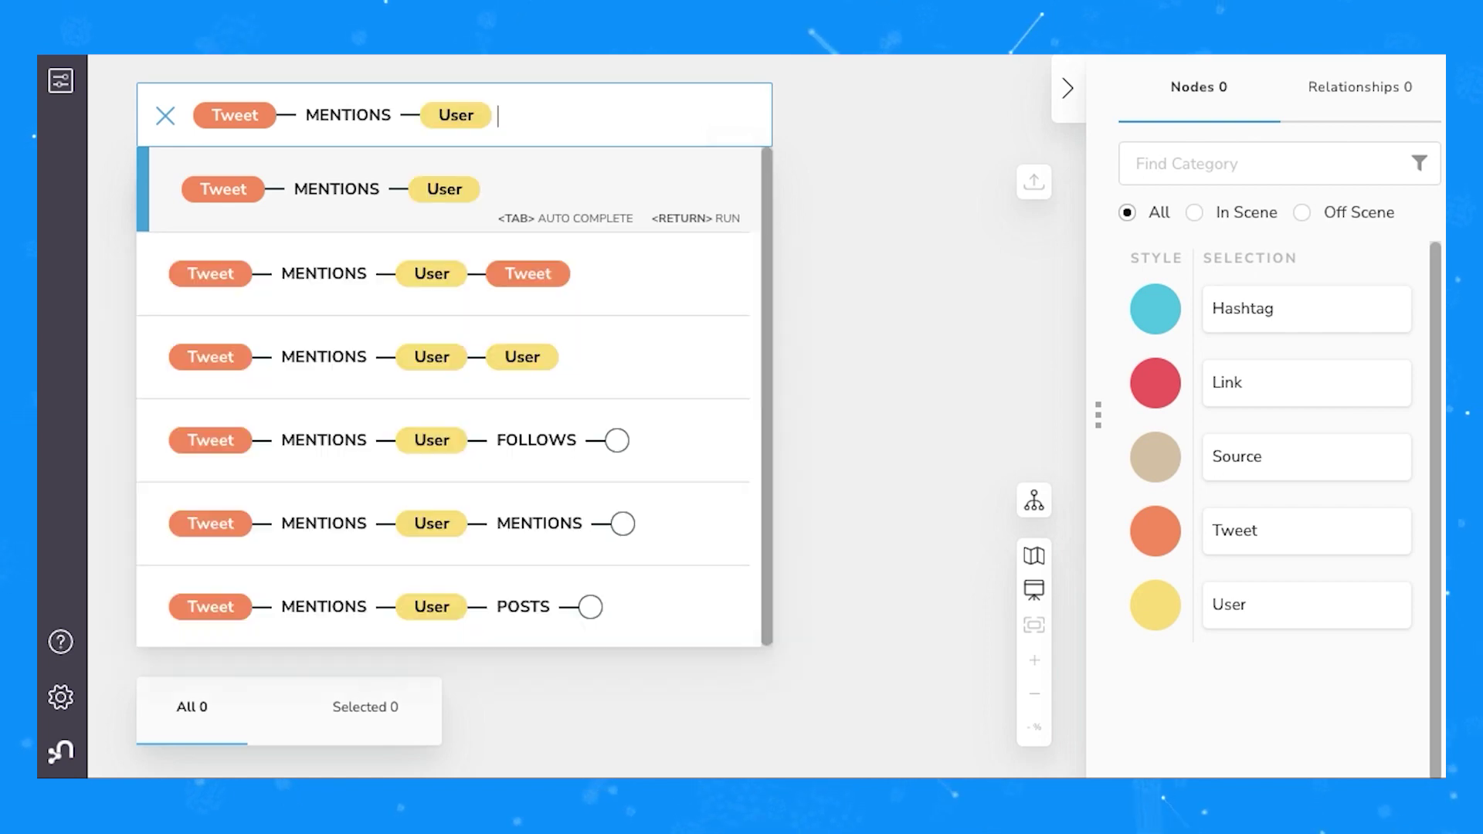
pyautogui.press('Return')
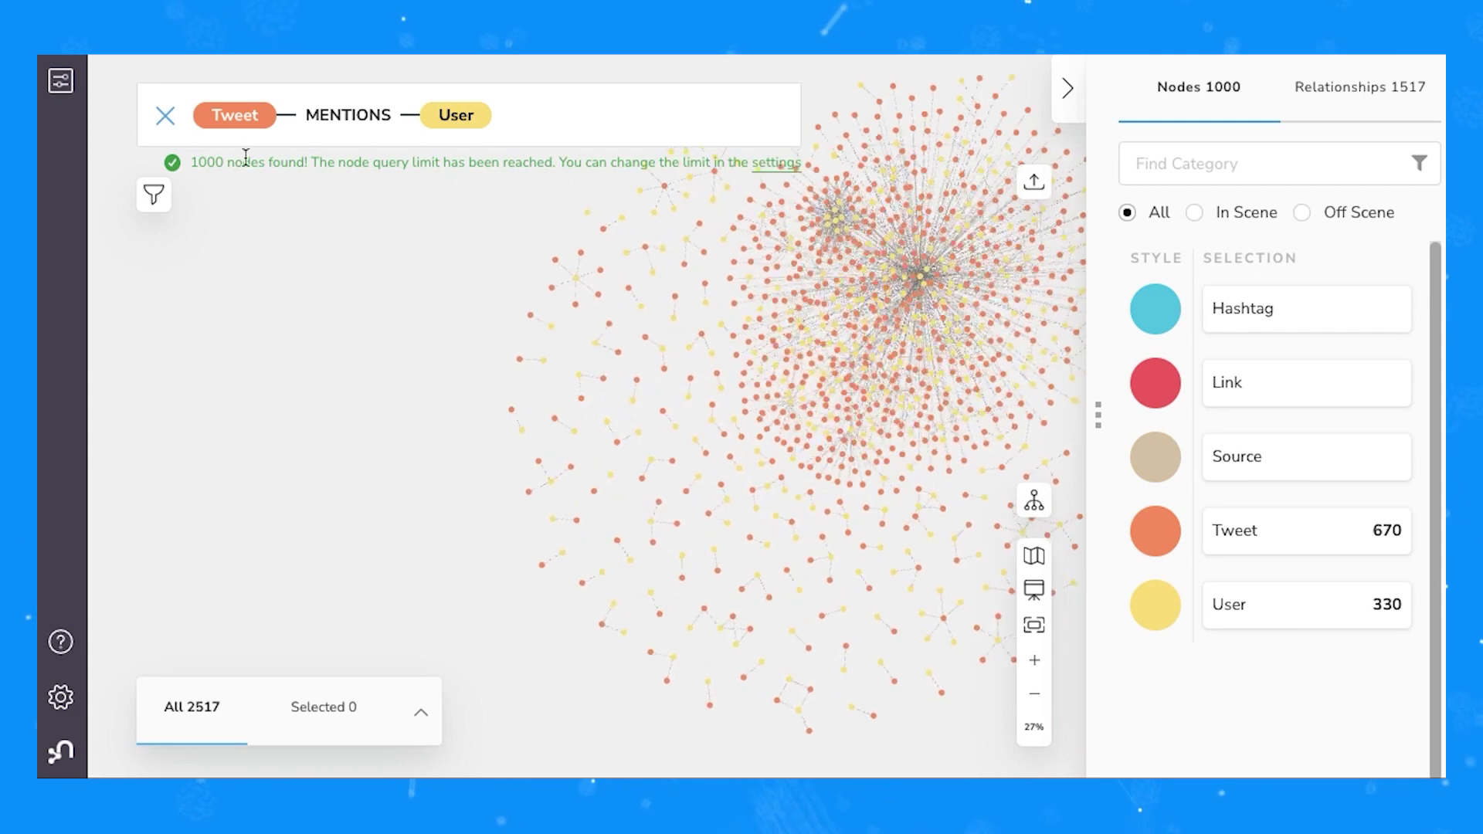
# - Colour the Tweet category blue and the User category red
pyautogui.moveTo(419, 335); pyautogui.dragTo(278, 374)
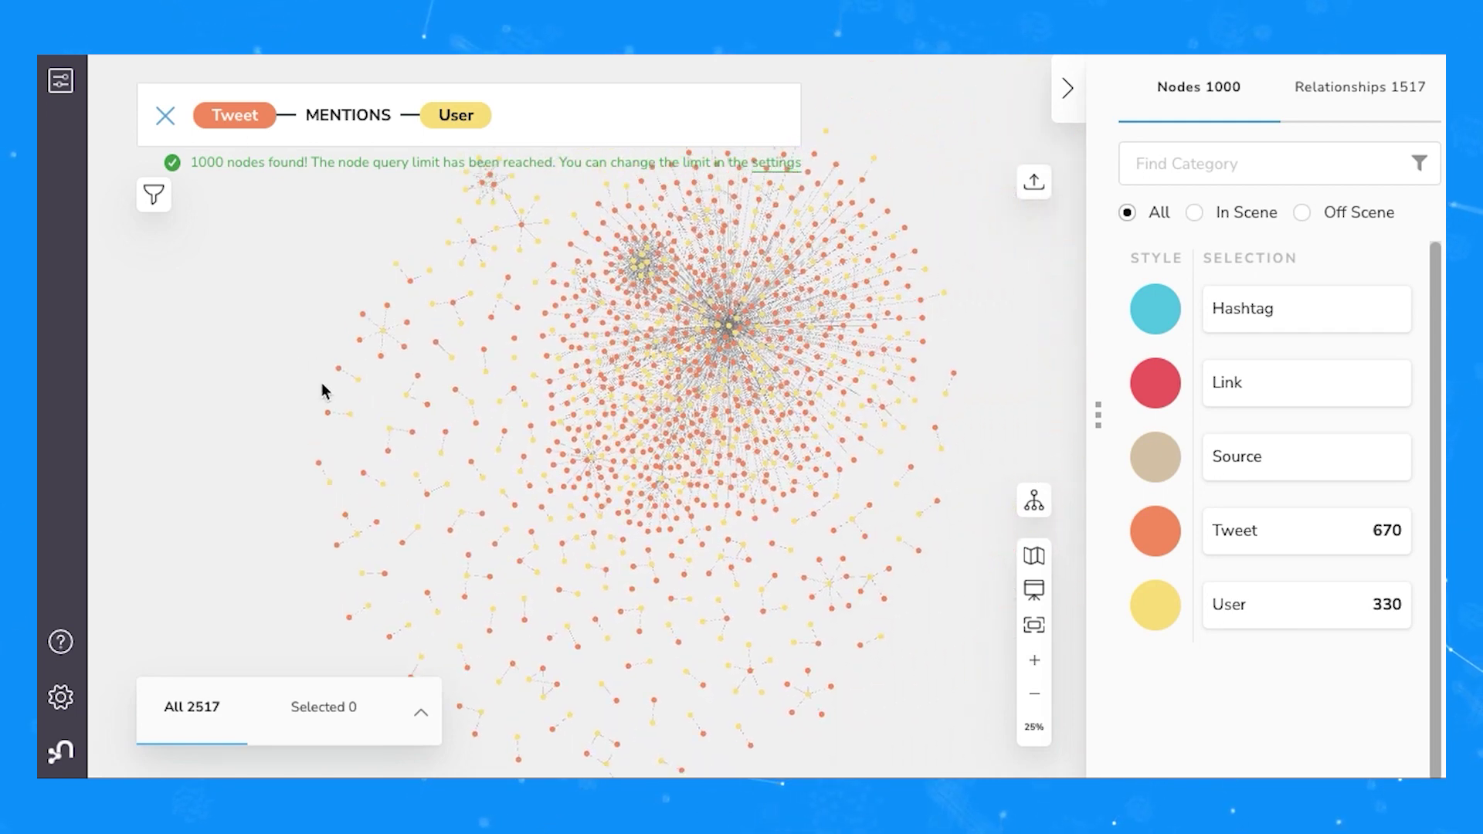
pyautogui.click(1171, 544)
pyautogui.click(688, 290)
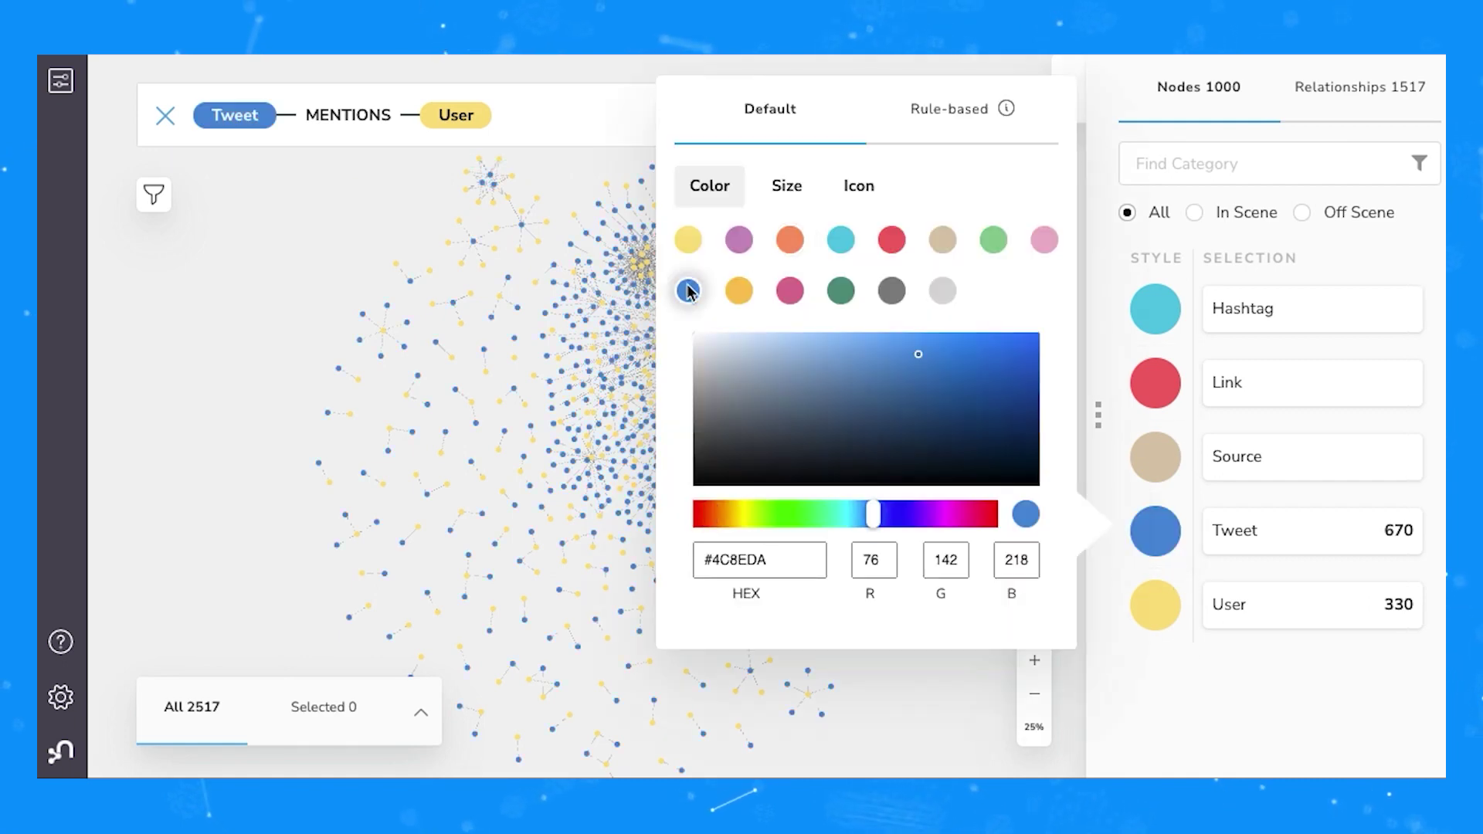
pyautogui.click(1157, 611)
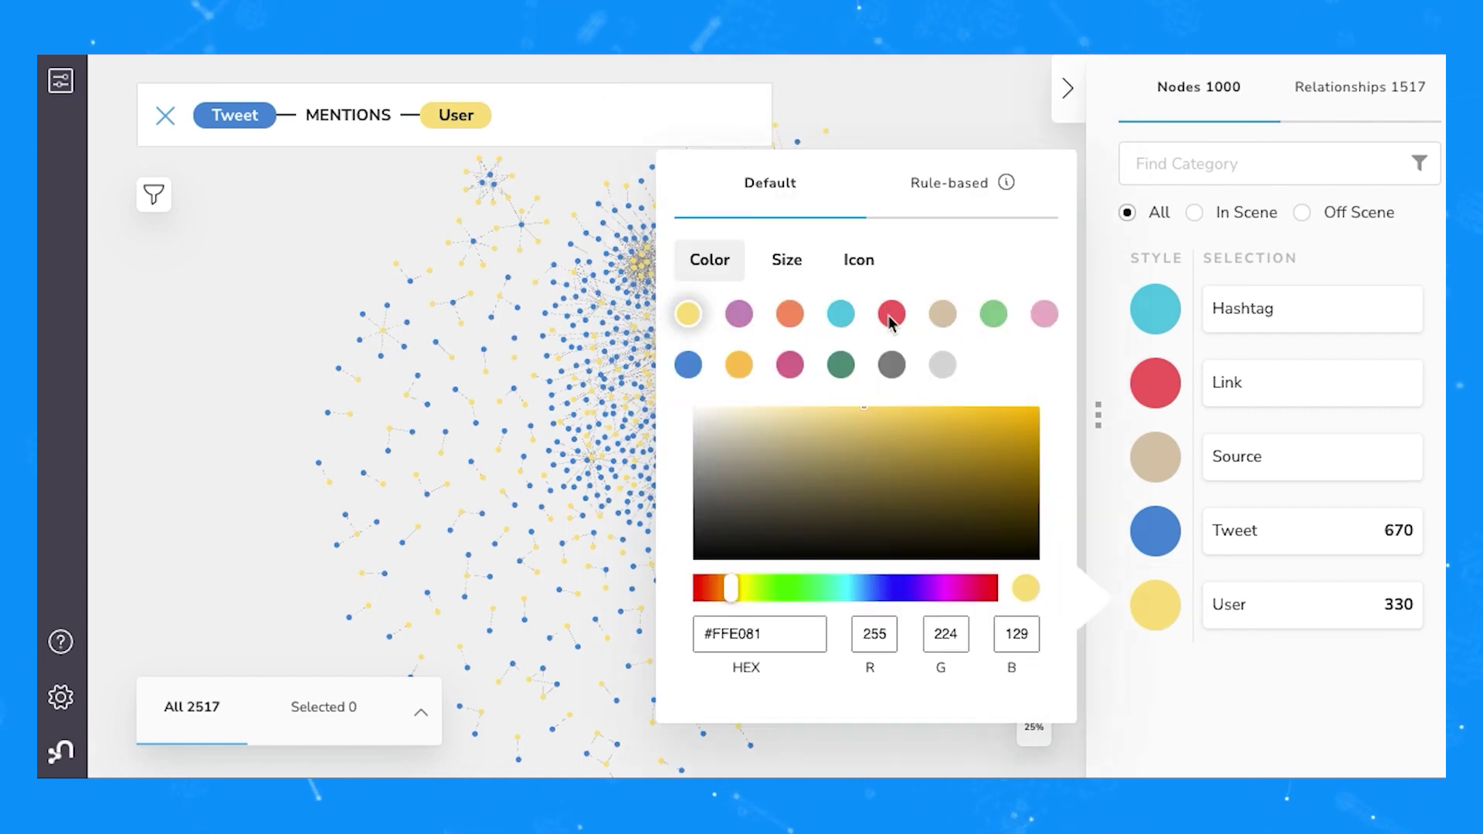
pyautogui.click(890, 315)
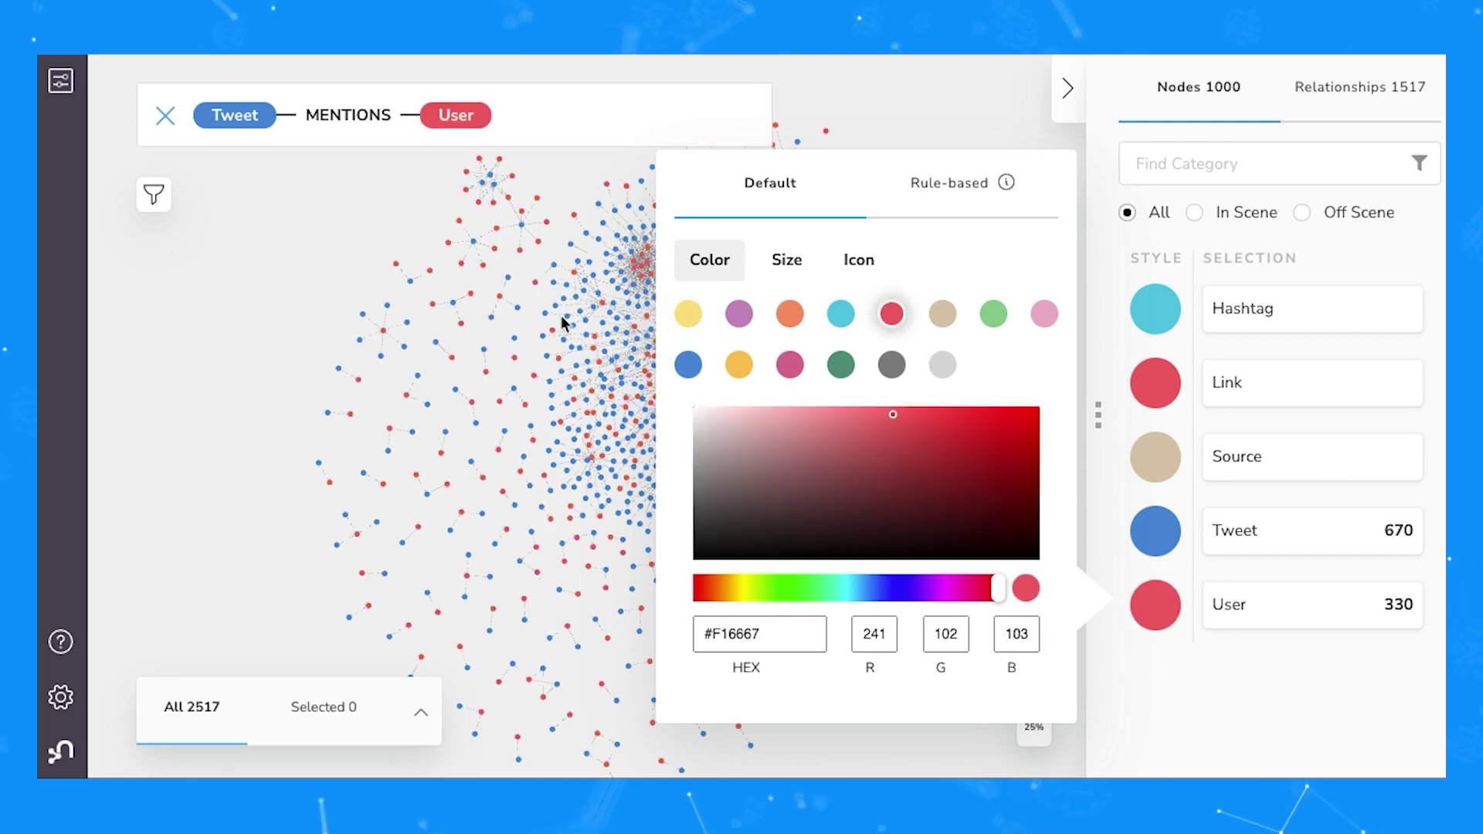
pyautogui.click(264, 332)
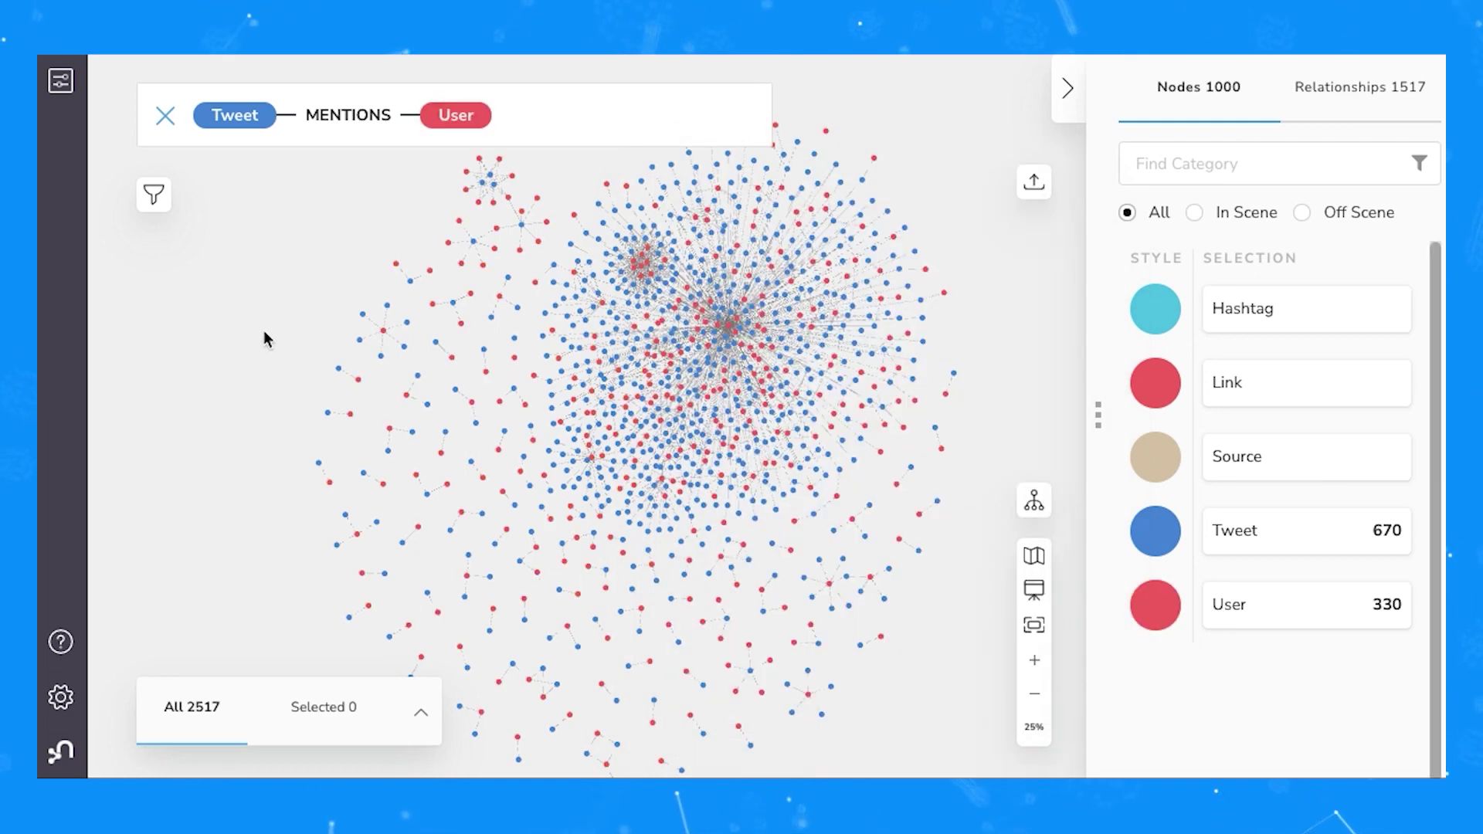
# - Hide and restore the category legend, then bring up the User style editor
pyautogui.click(1066, 89)
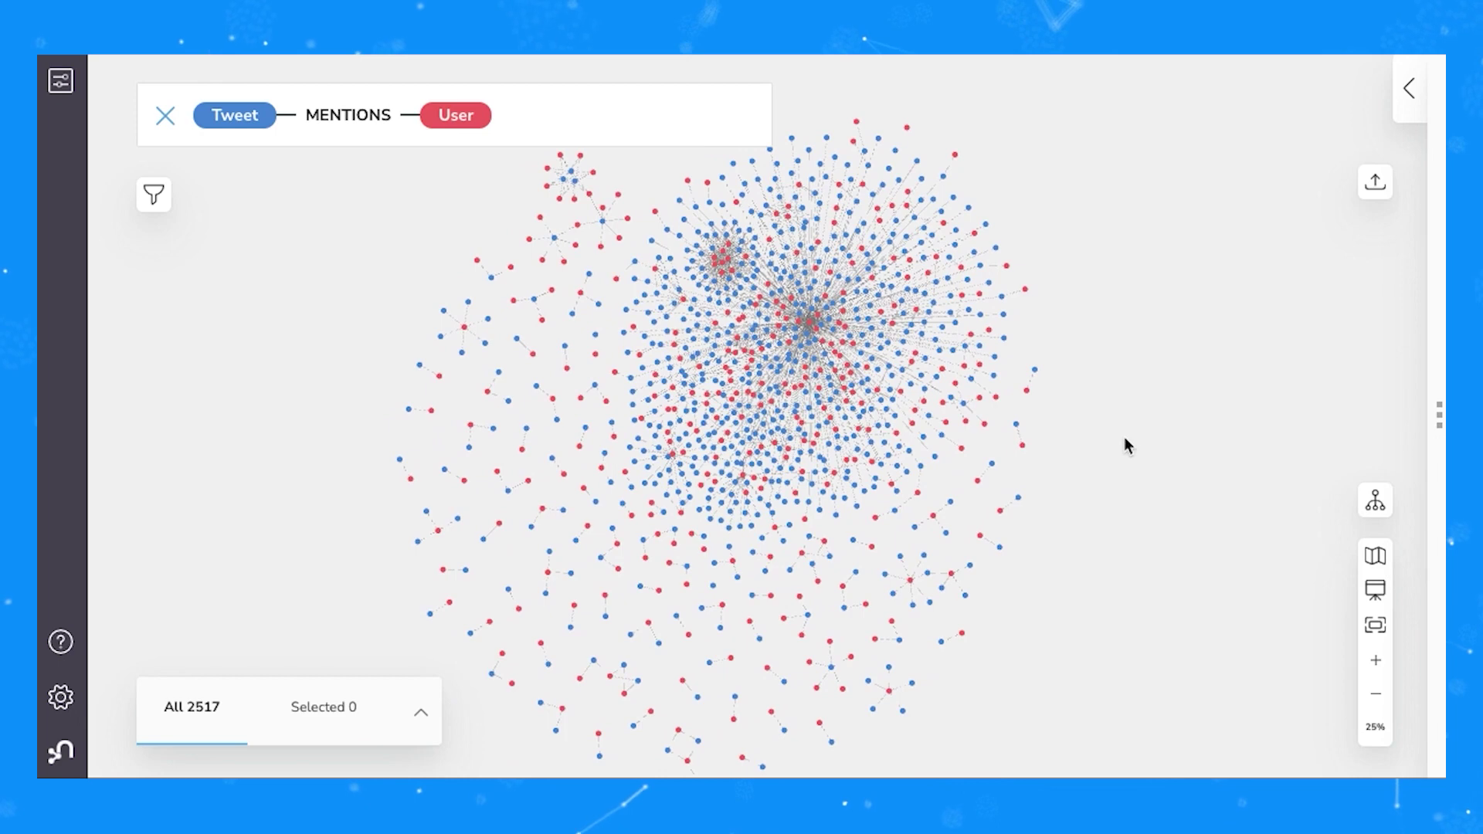
pyautogui.click(1410, 87)
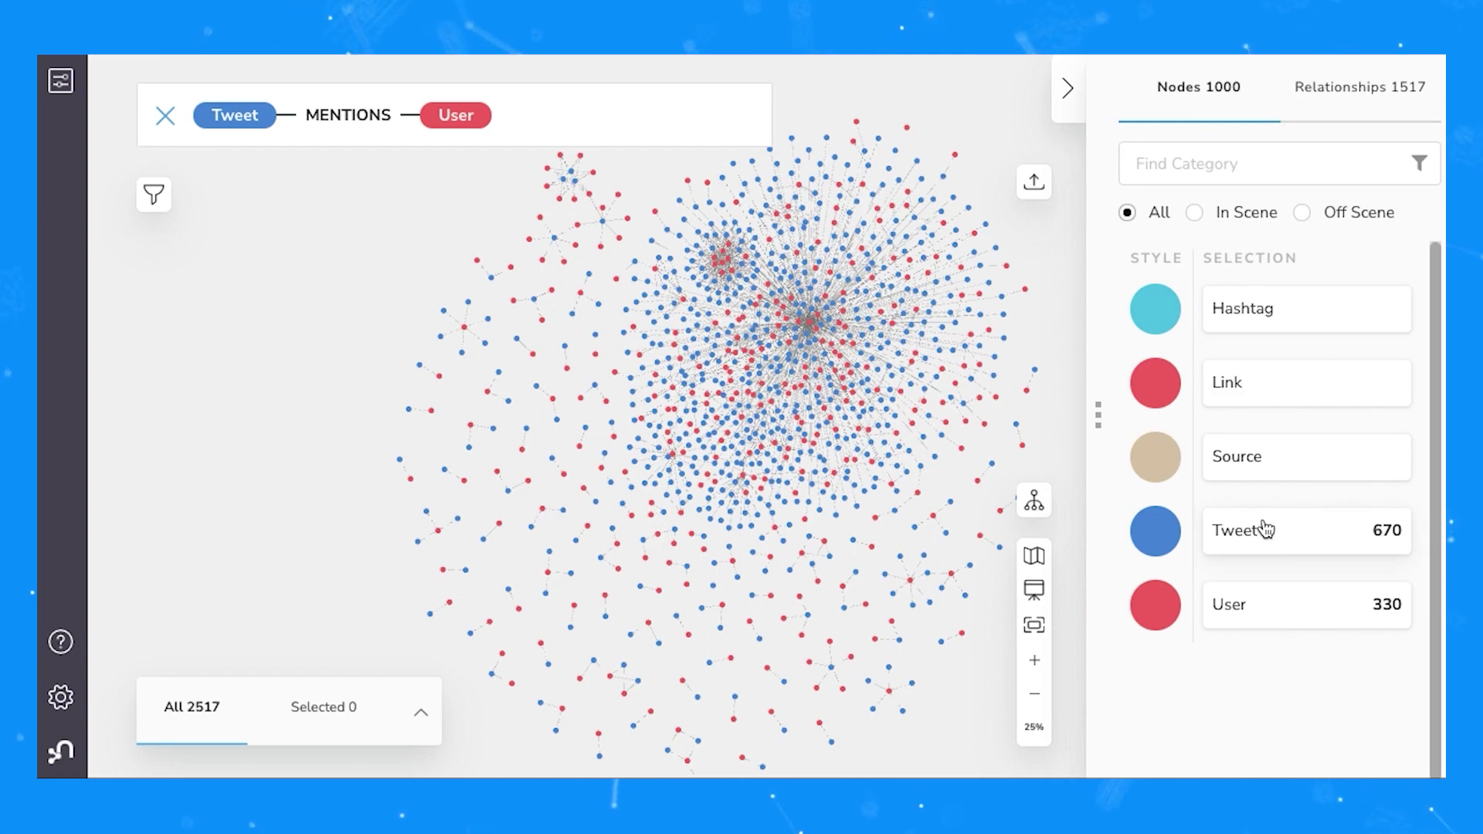
pyautogui.click(1157, 618)
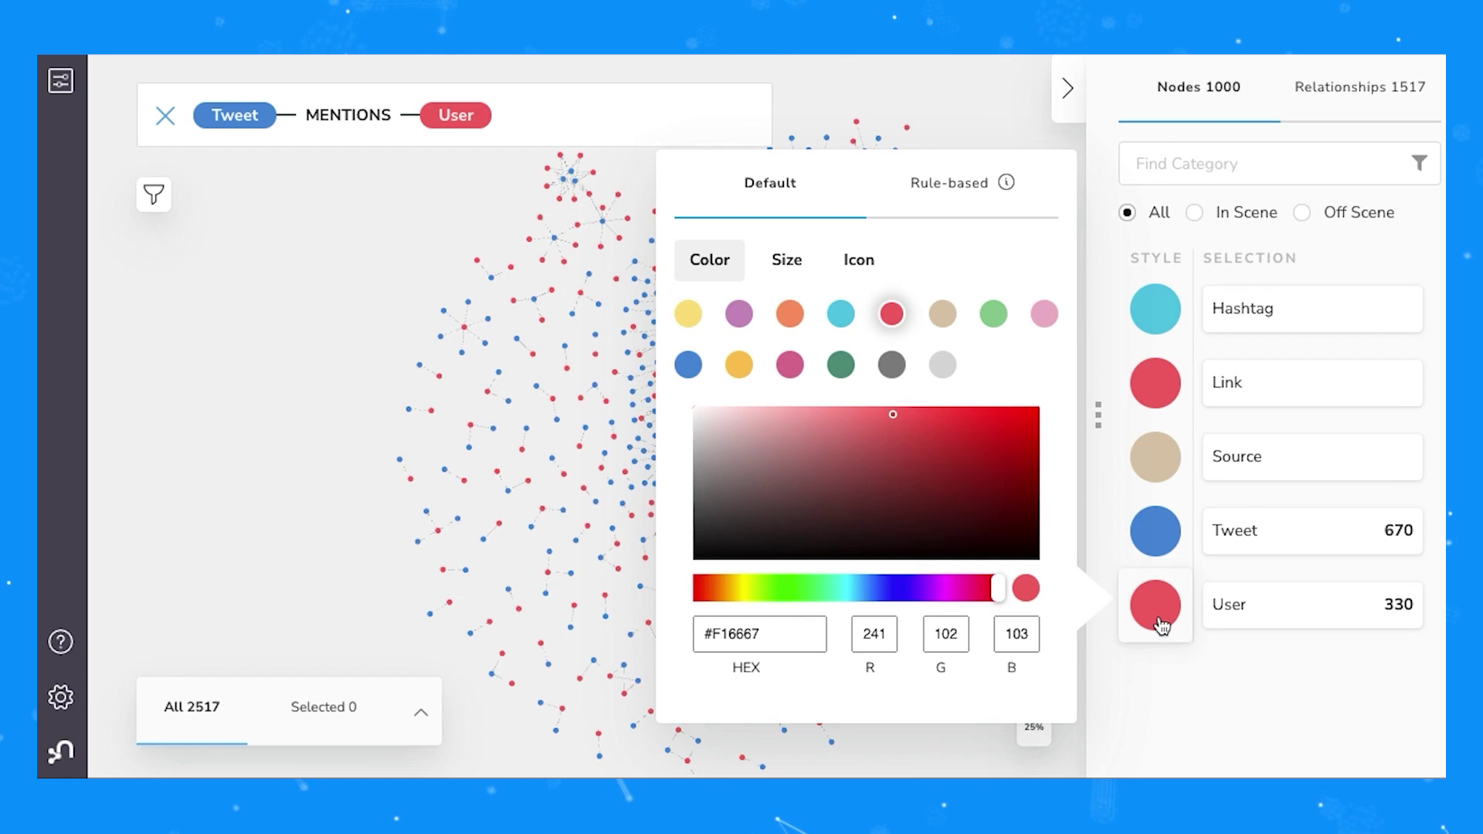
# - Add a rule-based User style on the following property with a less-than condition
pyautogui.click(953, 188)
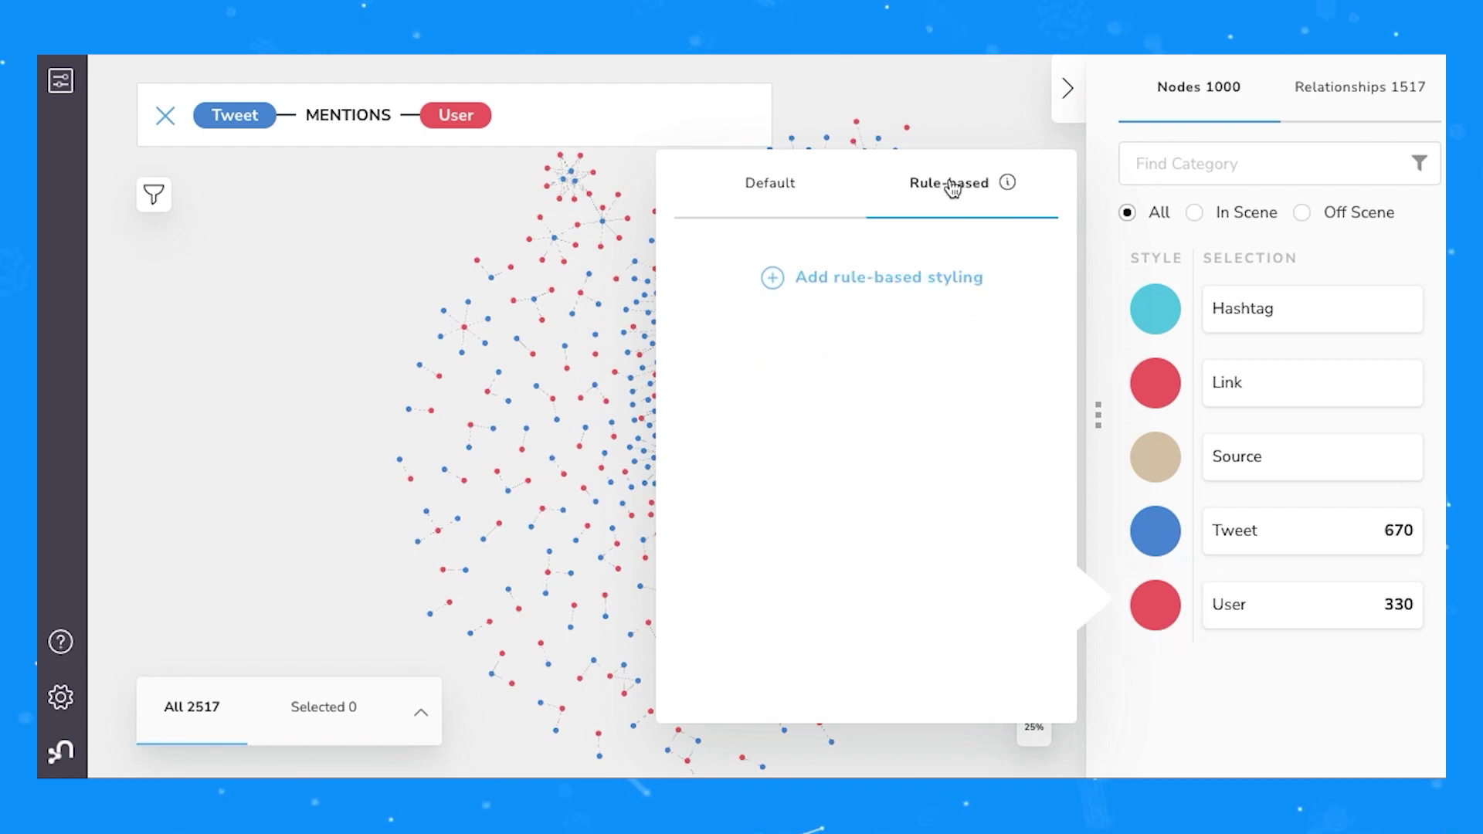
pyautogui.click(781, 286)
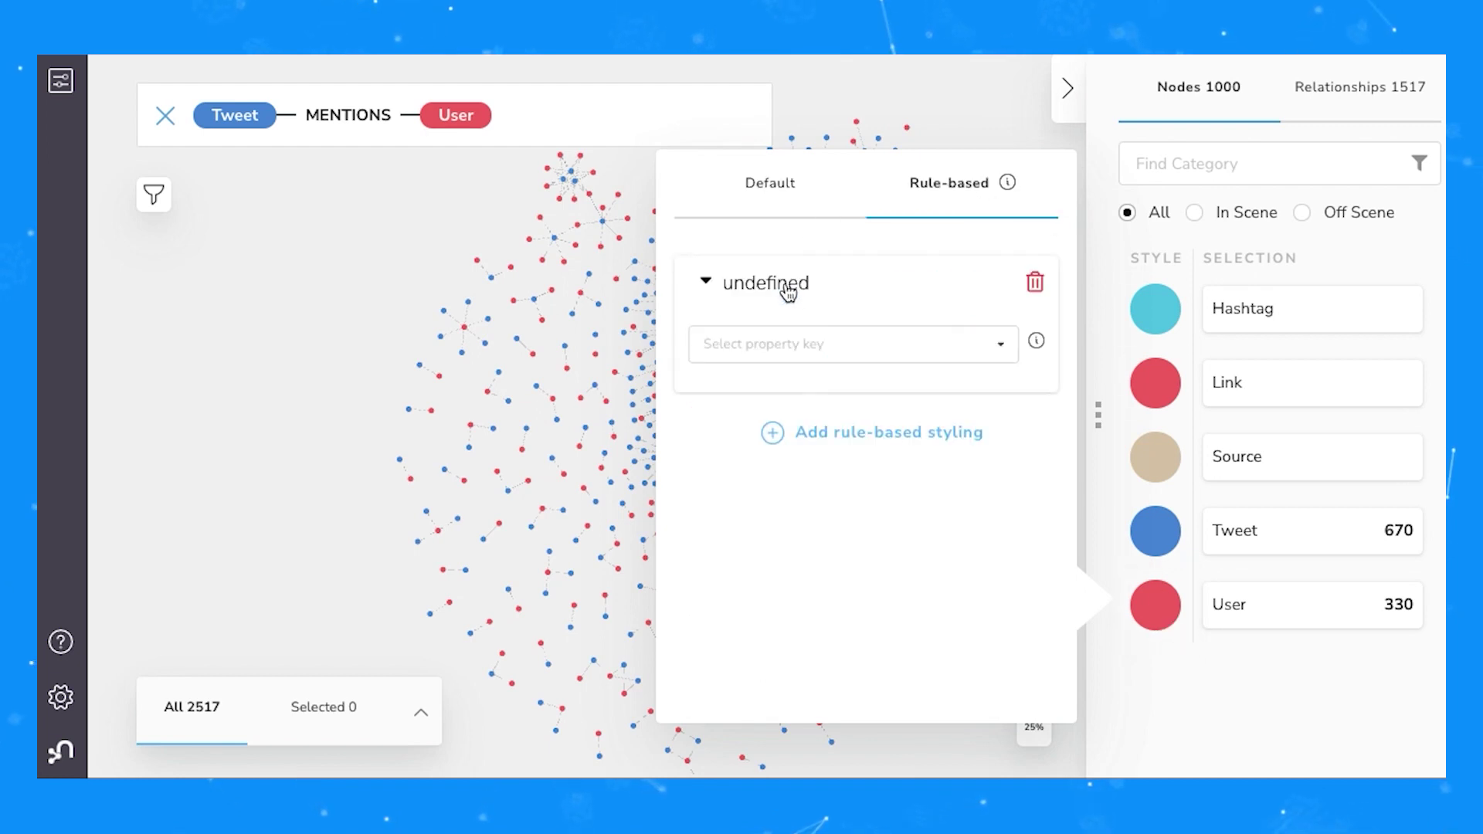
pyautogui.click(984, 354)
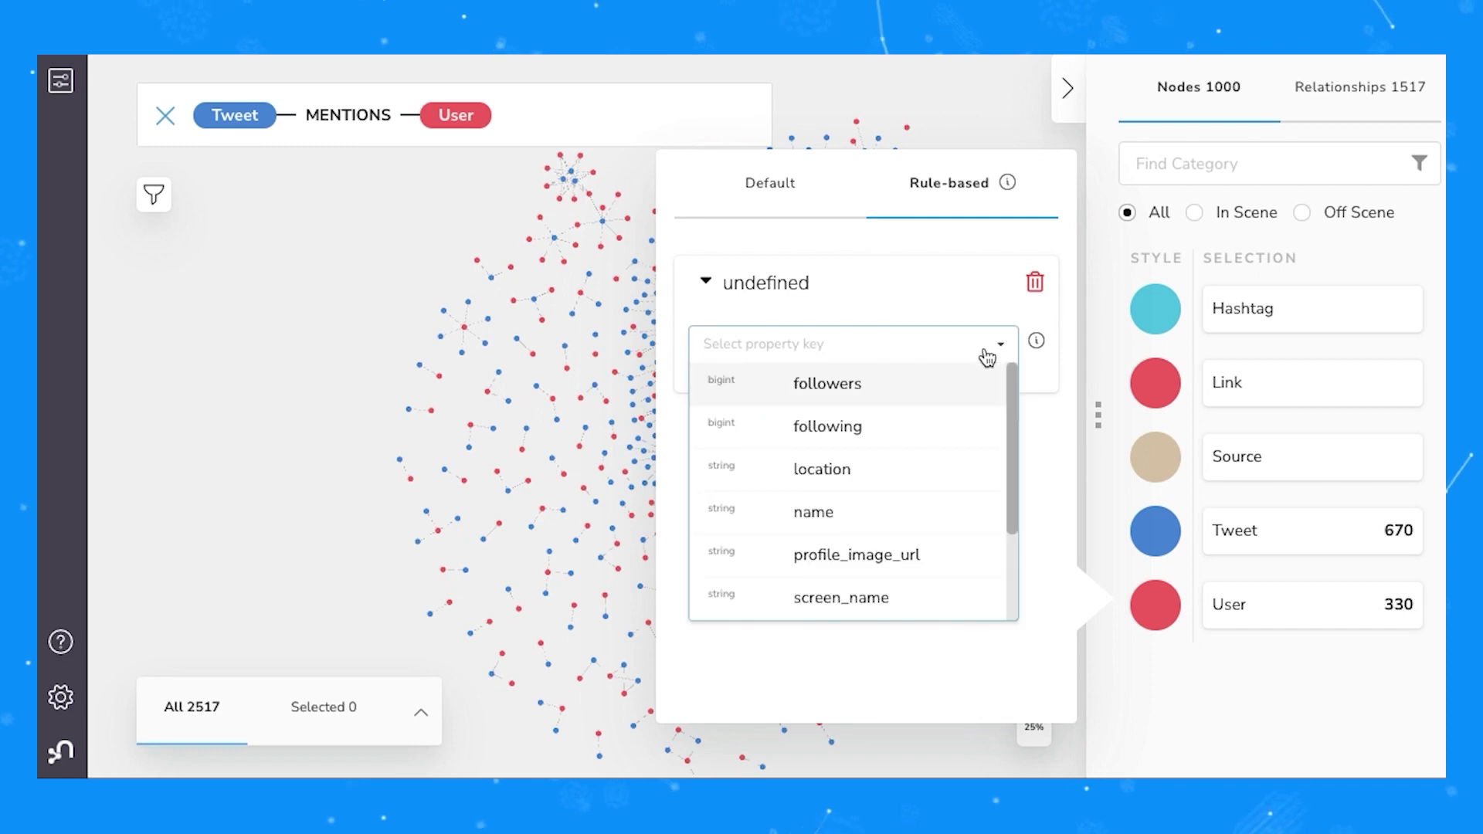
pyautogui.click(854, 430)
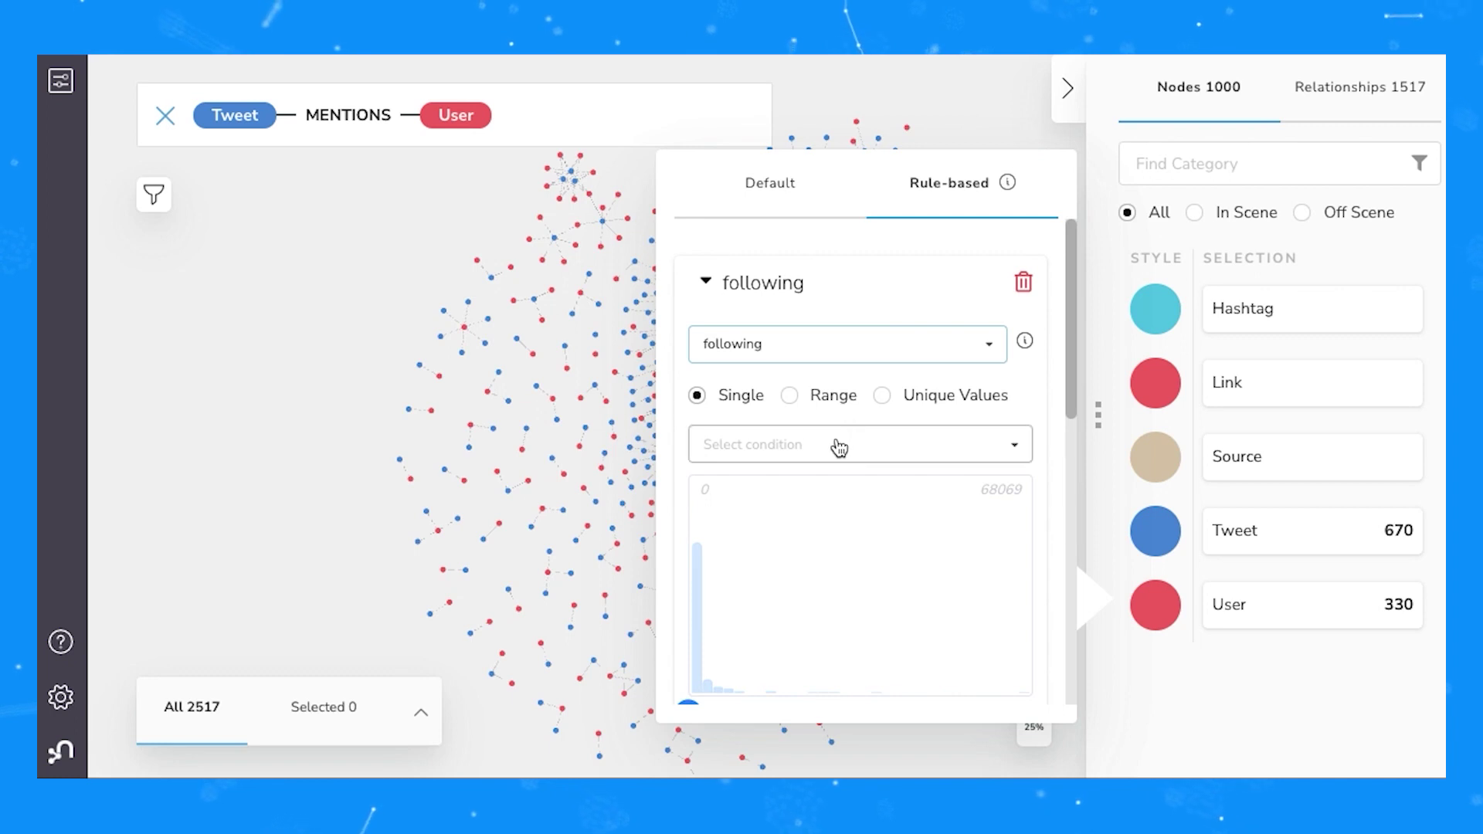
pyautogui.scroll(-1, 839, 445)
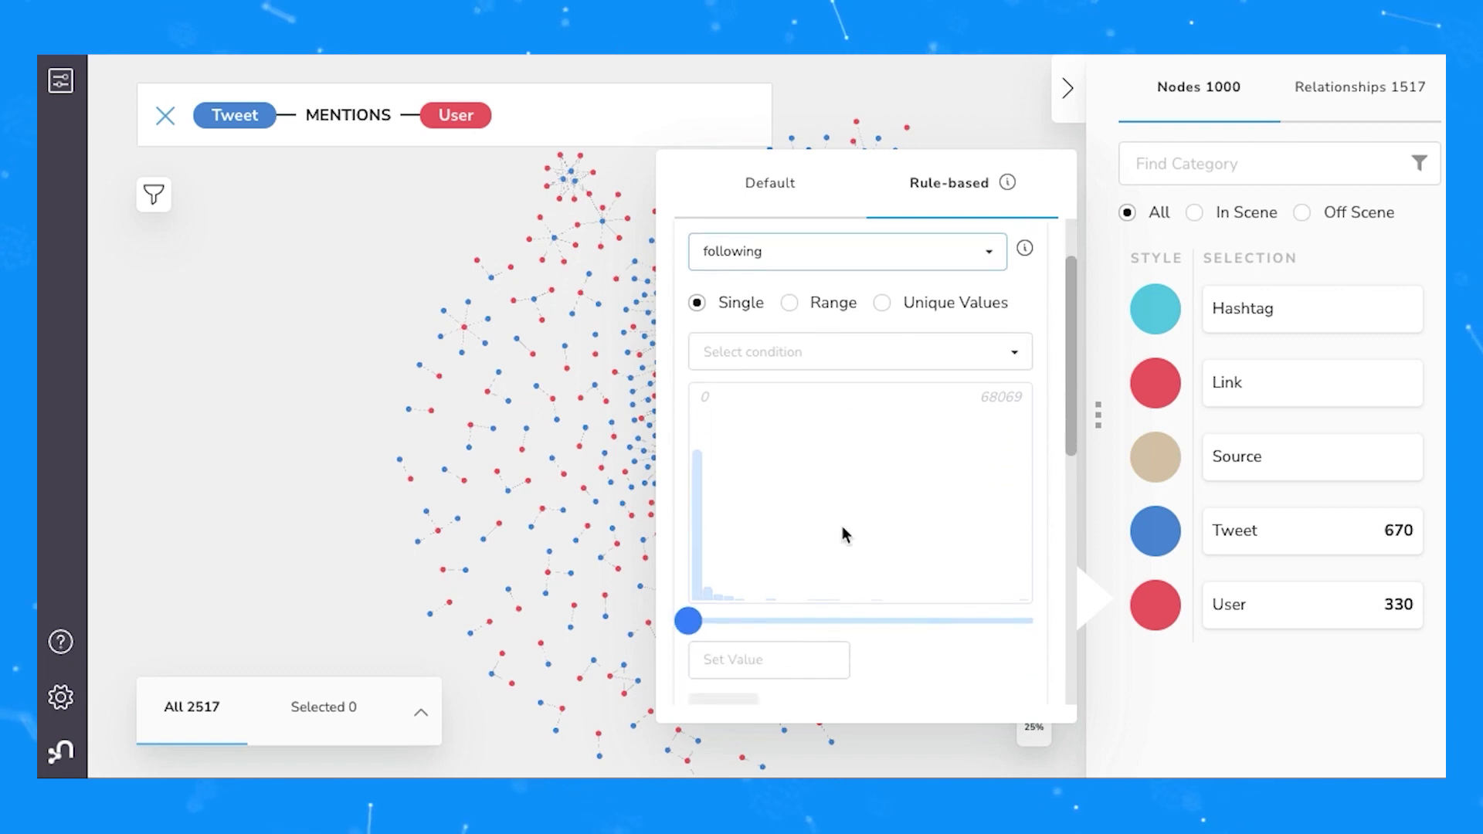
pyautogui.click(841, 361)
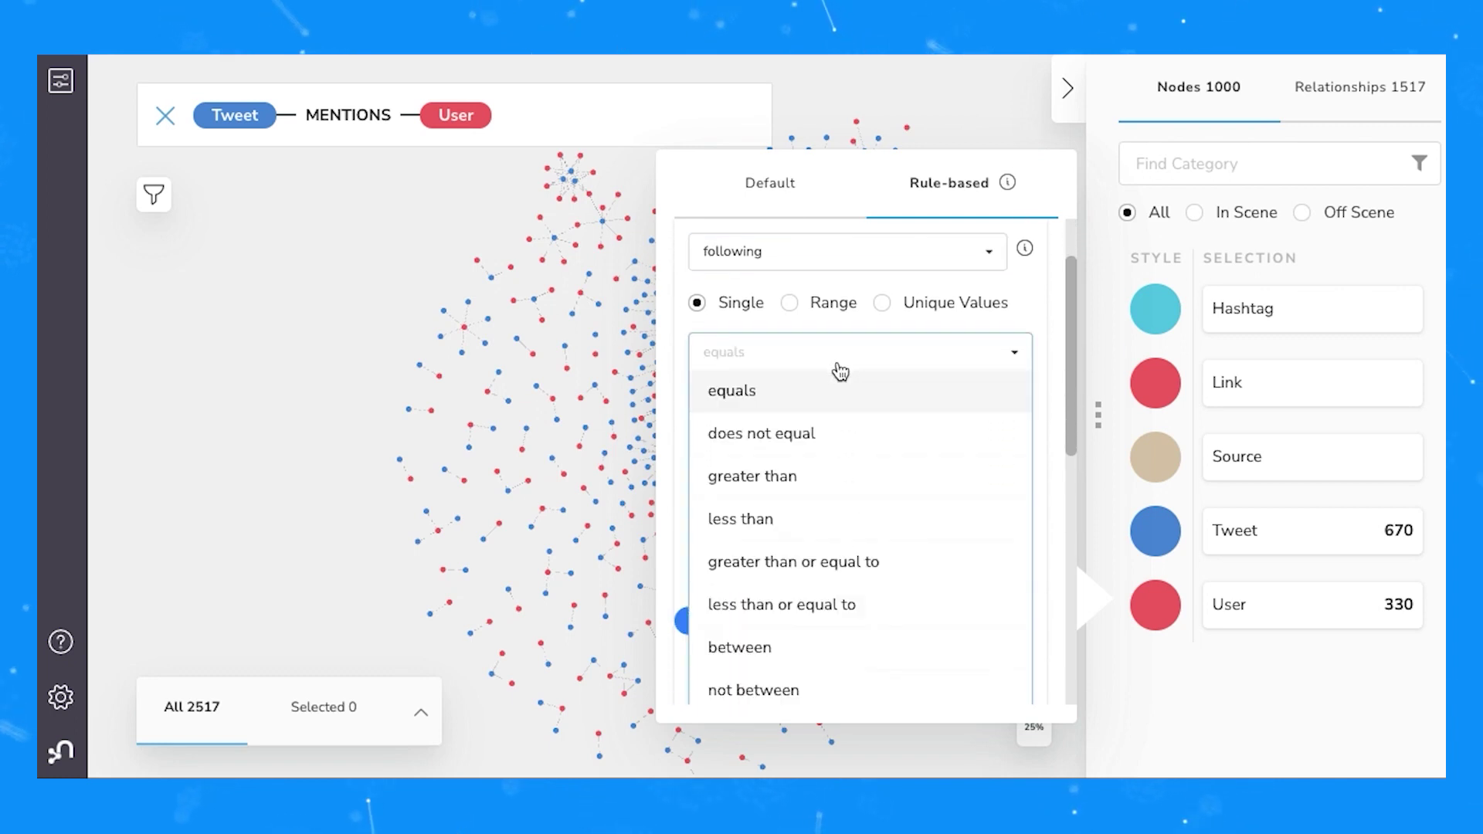
pyautogui.click(765, 518)
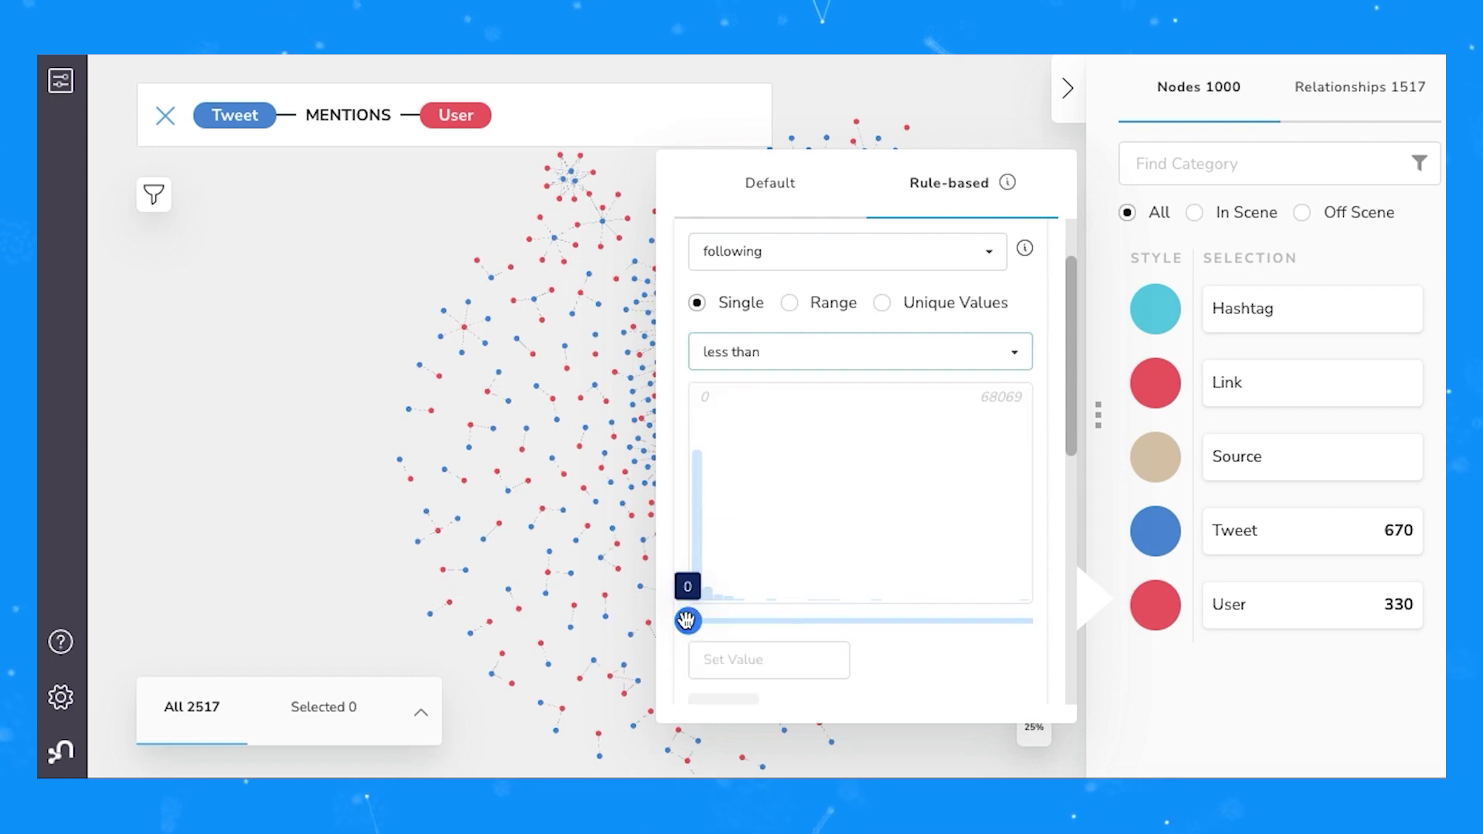
# - Set the threshold to 10000, colour matching users grey #D9D9D9, and close the panel
pyautogui.moveTo(687, 621); pyautogui.dragTo(740, 622)
pyautogui.click(769, 662)
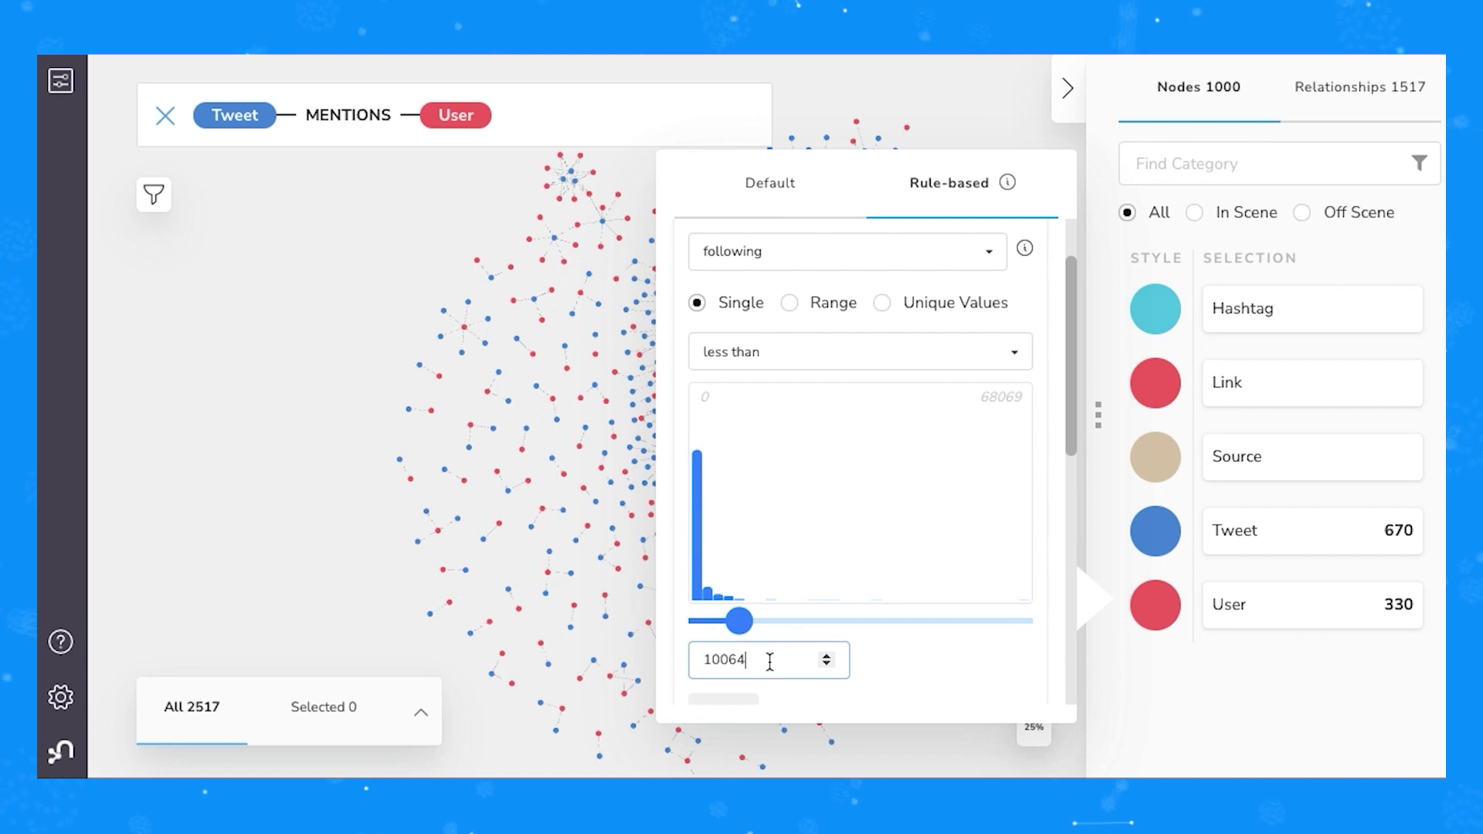
pyautogui.press('BackSpace')
pyautogui.press('BackSpace')
pyautogui.press('BackSpace')
pyautogui.write('0000')
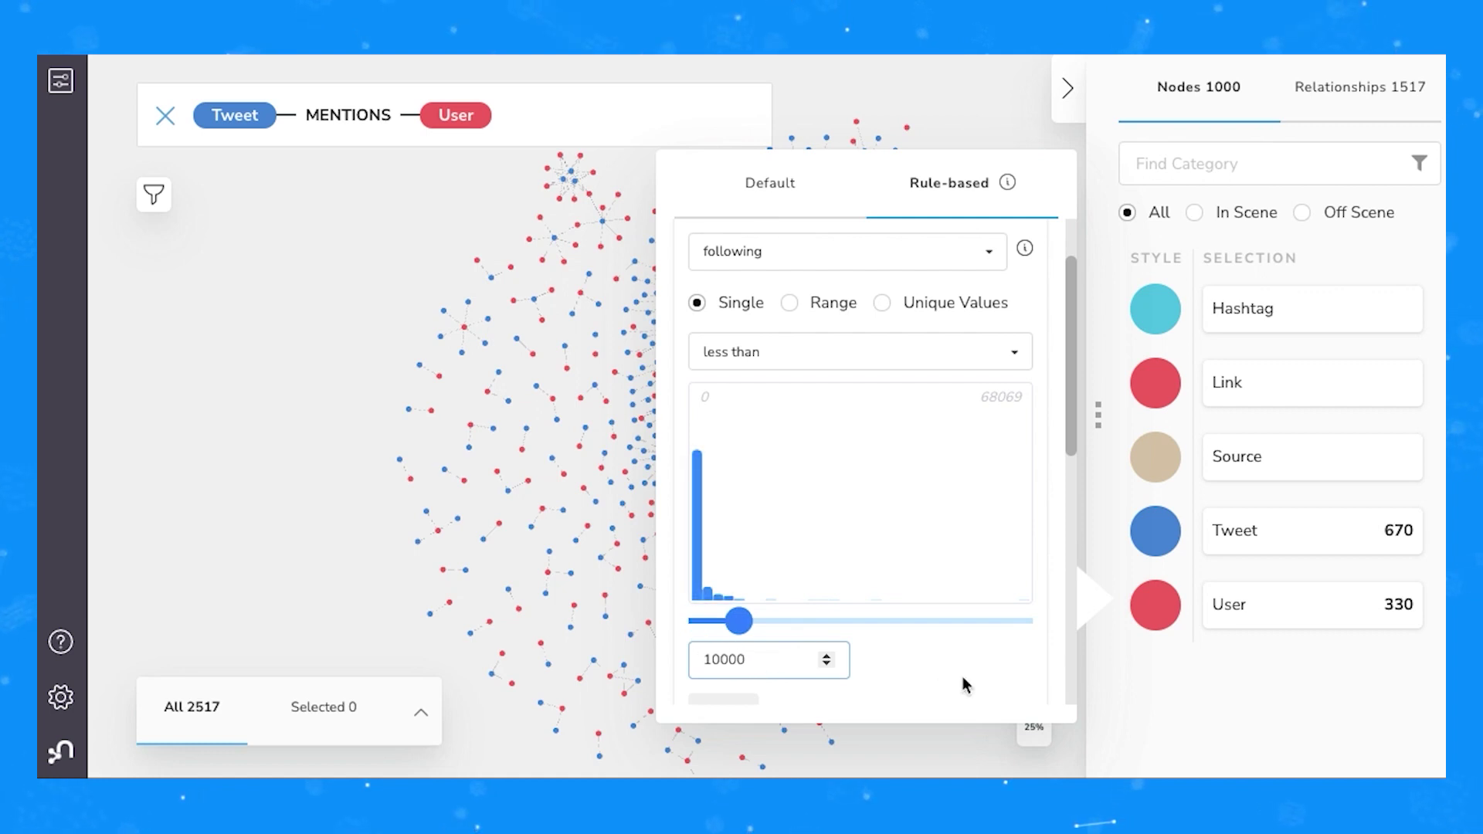
pyautogui.scroll(-5, 944, 688)
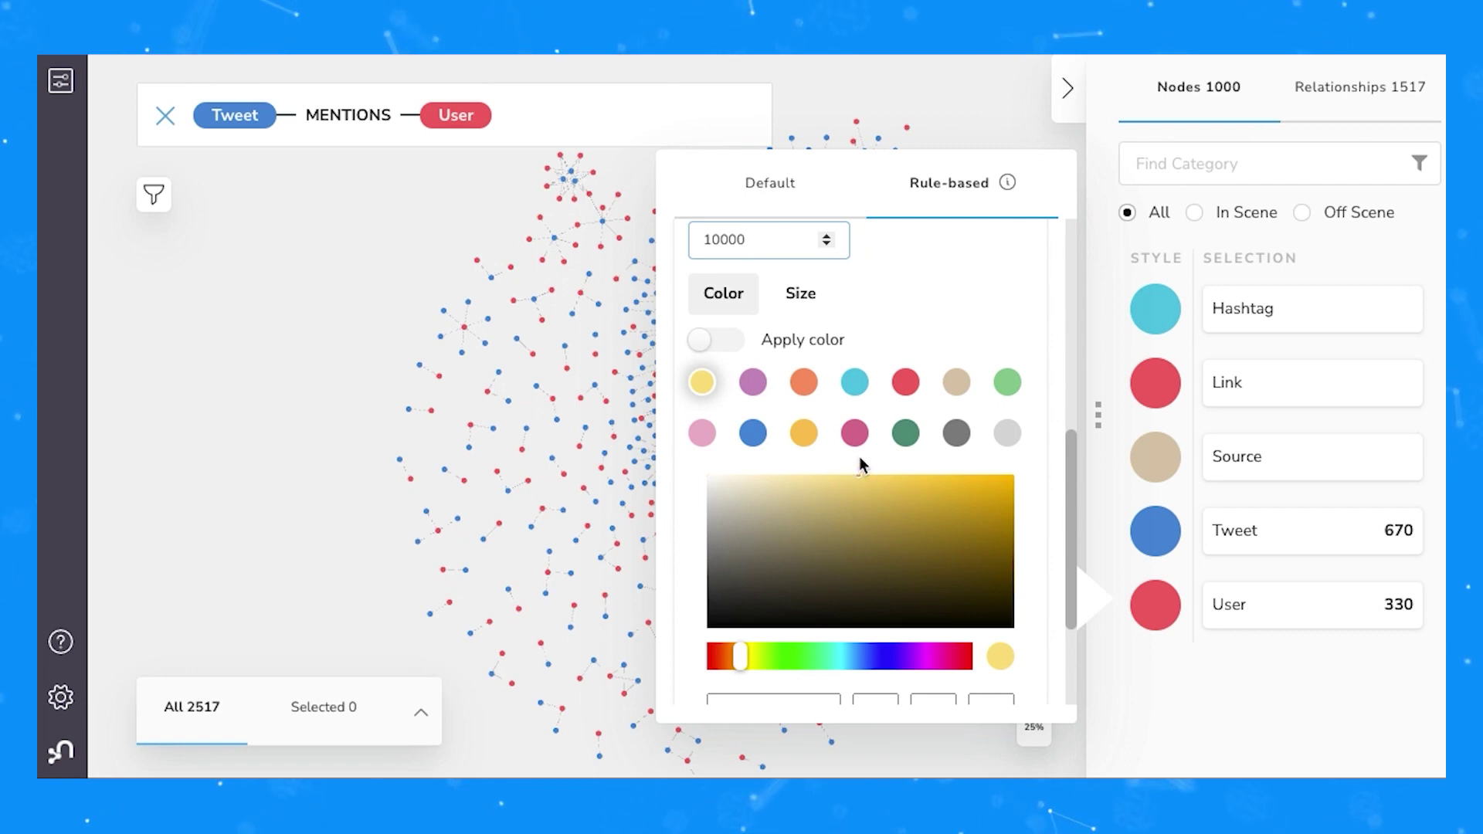
pyautogui.click(1008, 431)
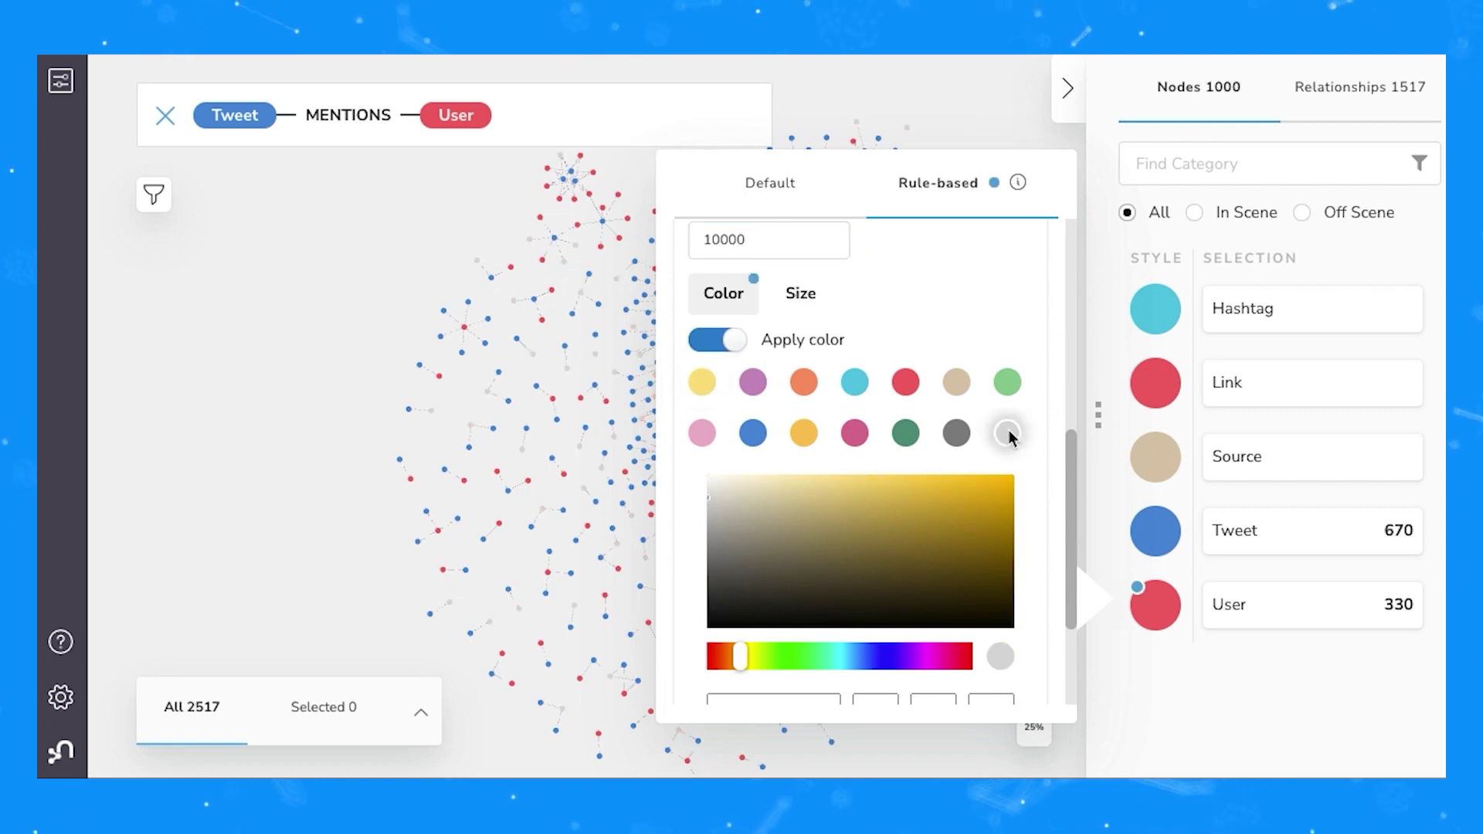
pyautogui.scroll(-3, 1009, 430)
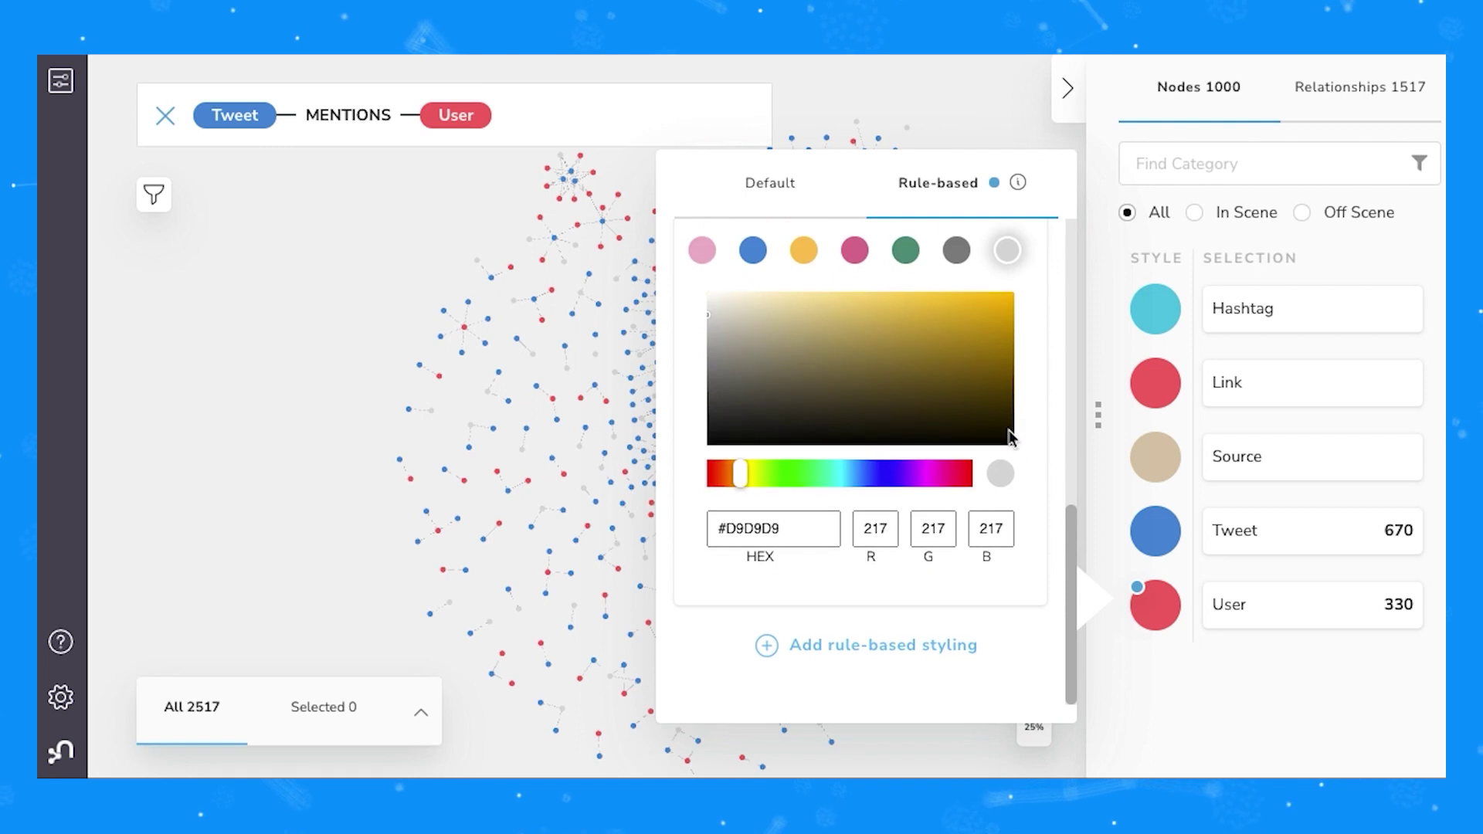
pyautogui.scroll(8, 1008, 429)
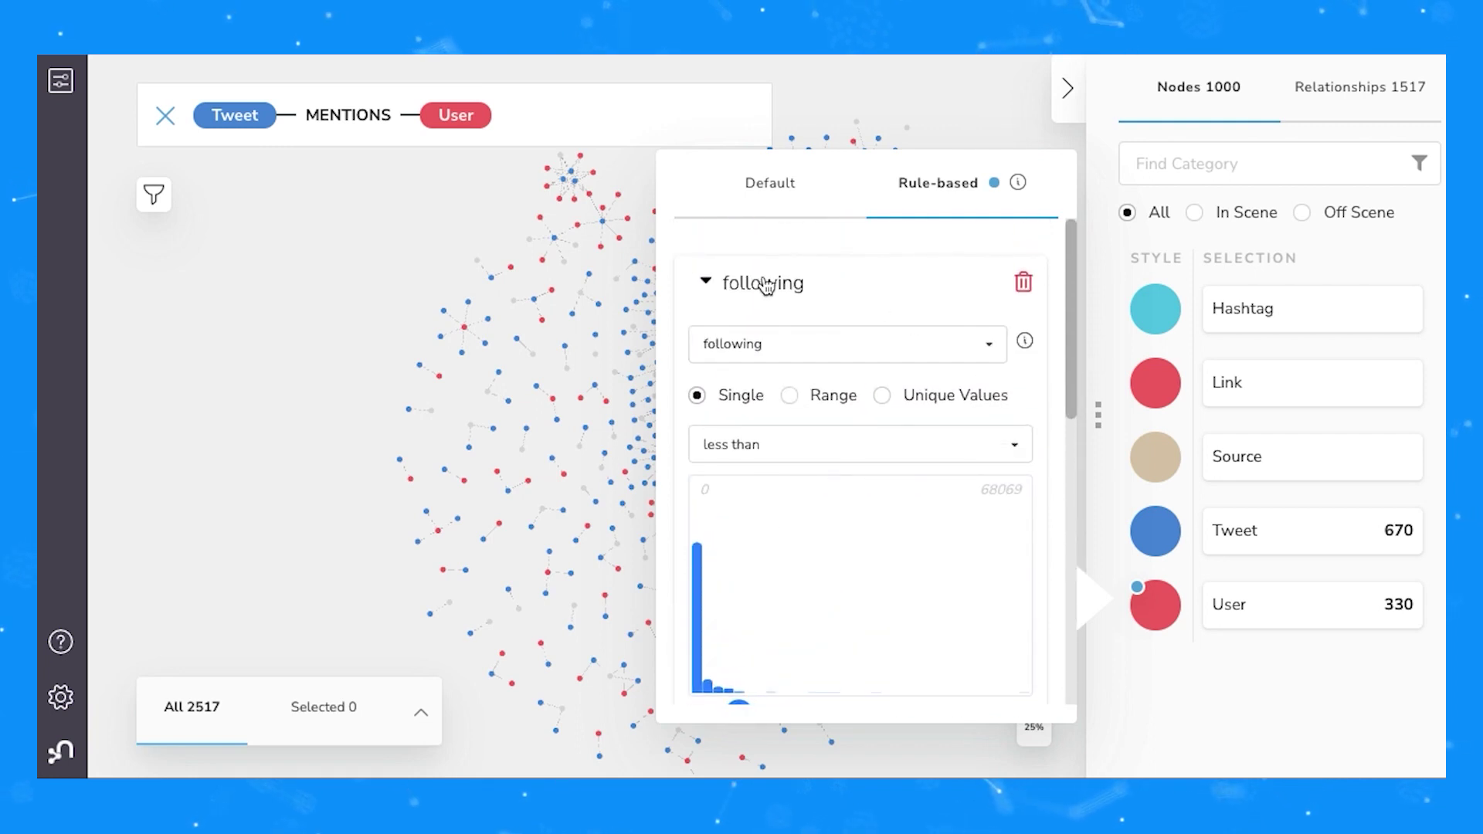
pyautogui.click(317, 380)
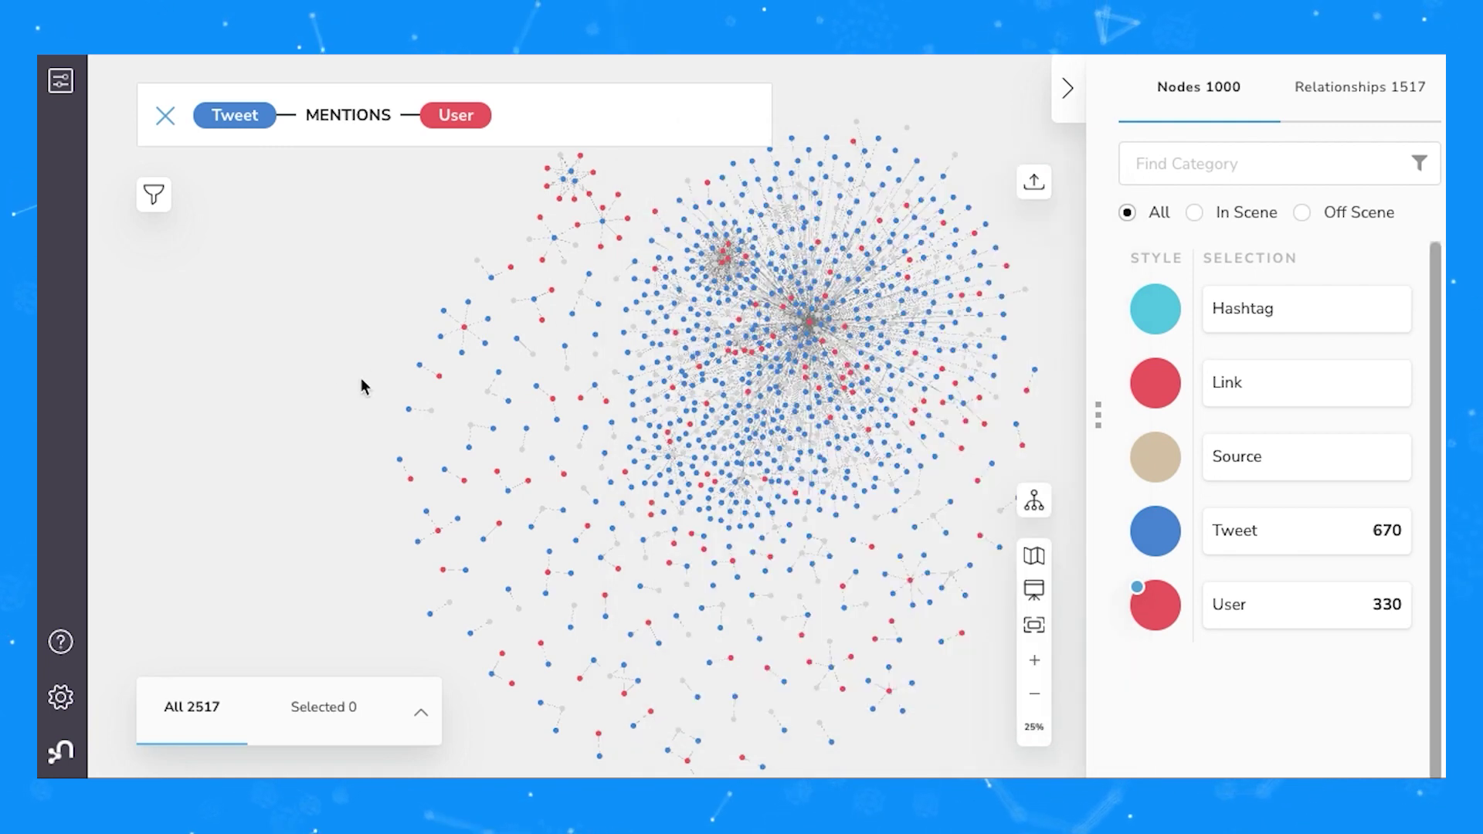
# - Add a rule-based Tweet style that ranges node size over the favorites property
pyautogui.click(1174, 533)
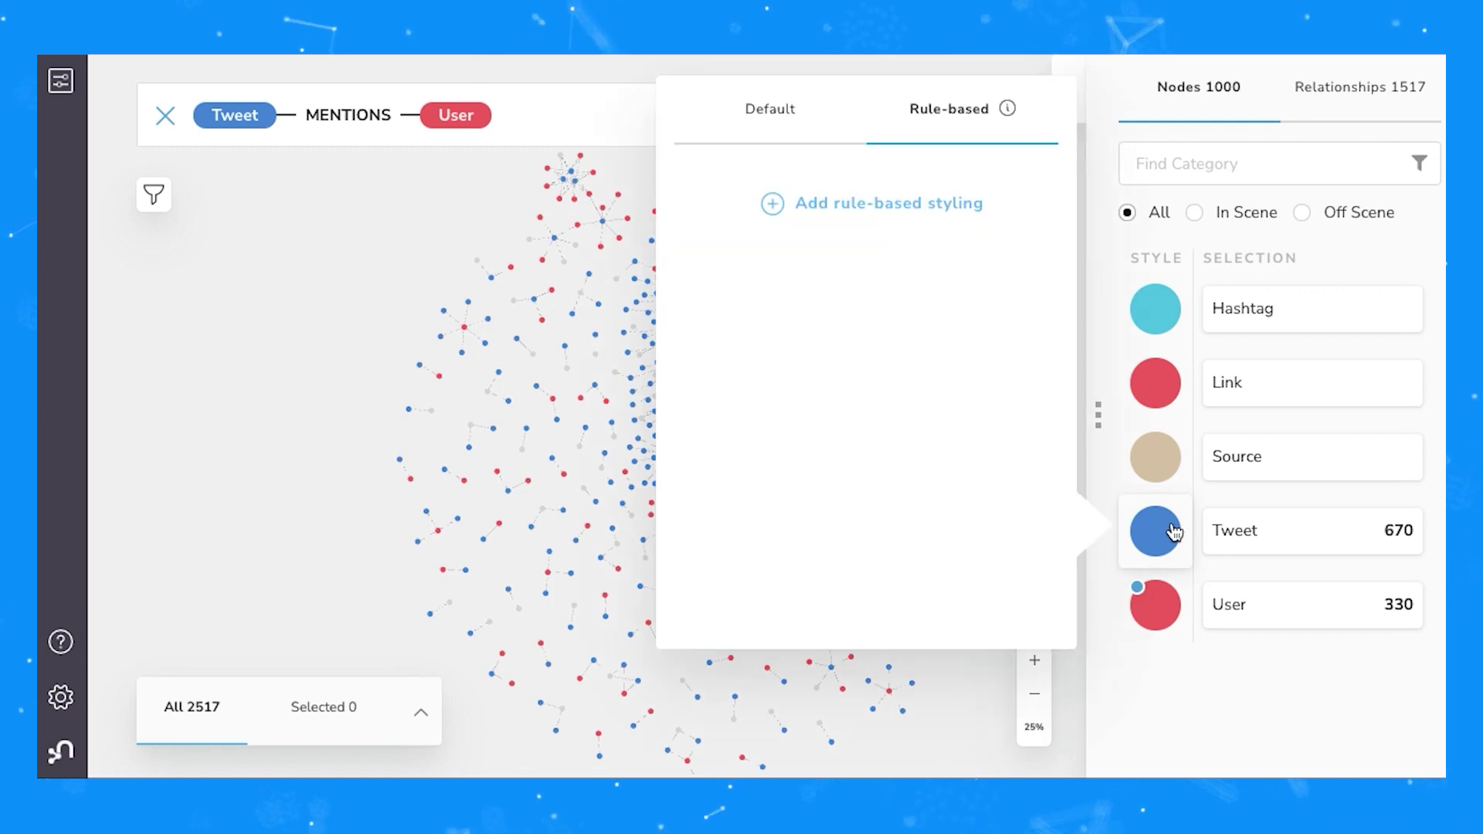
pyautogui.click(920, 202)
pyautogui.click(879, 274)
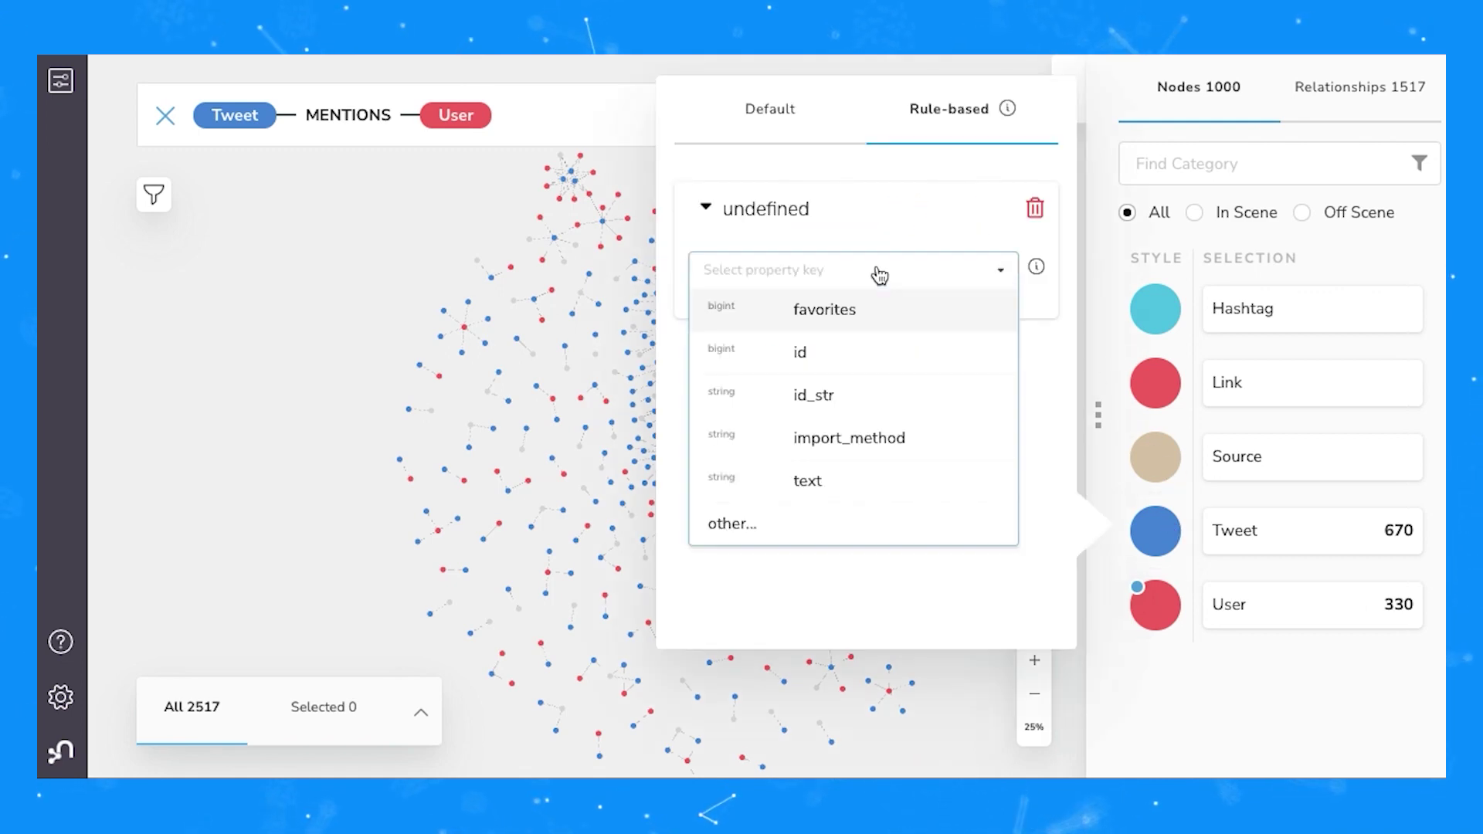
pyautogui.click(823, 313)
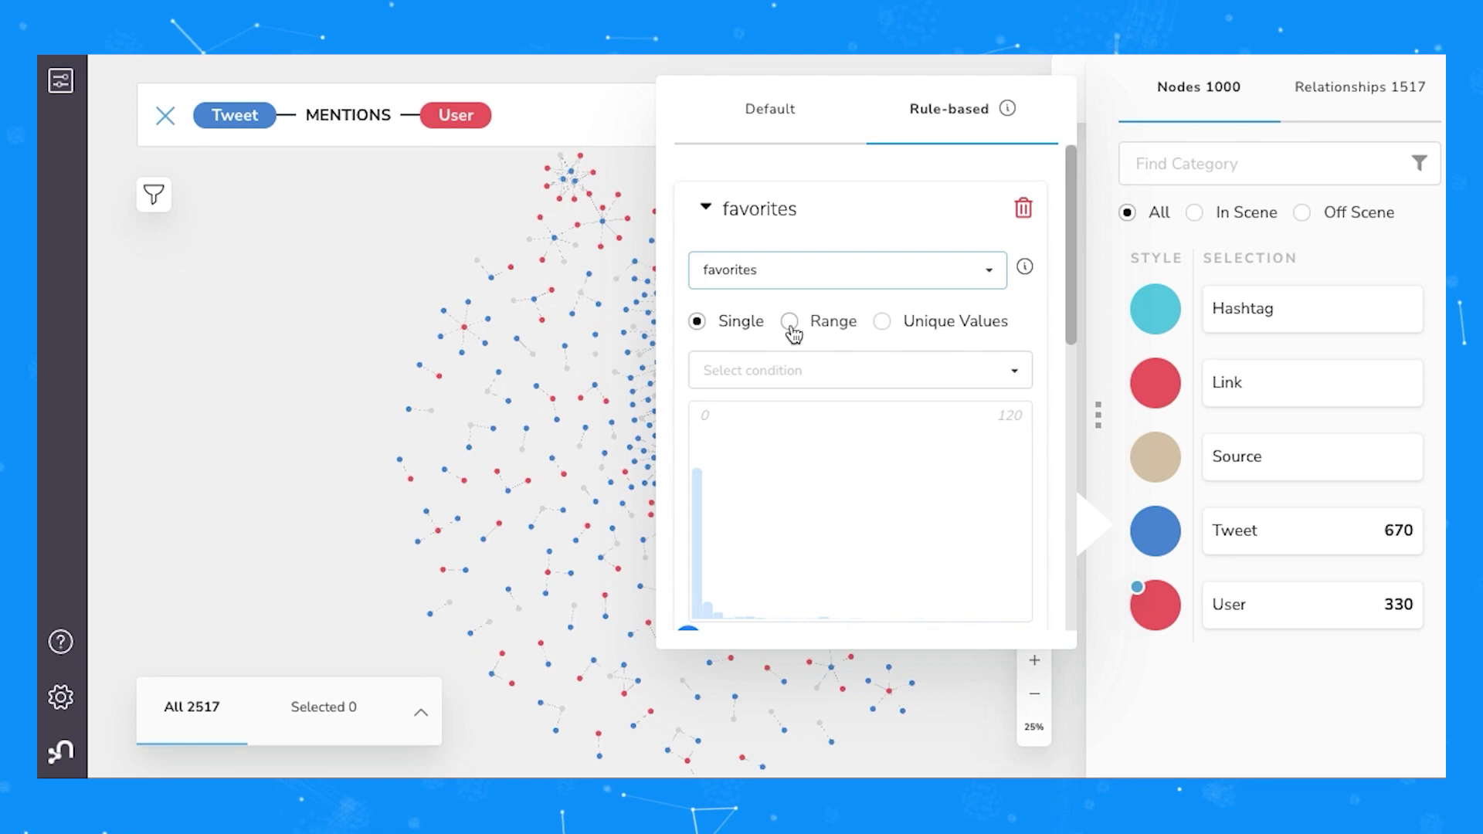
pyautogui.click(790, 322)
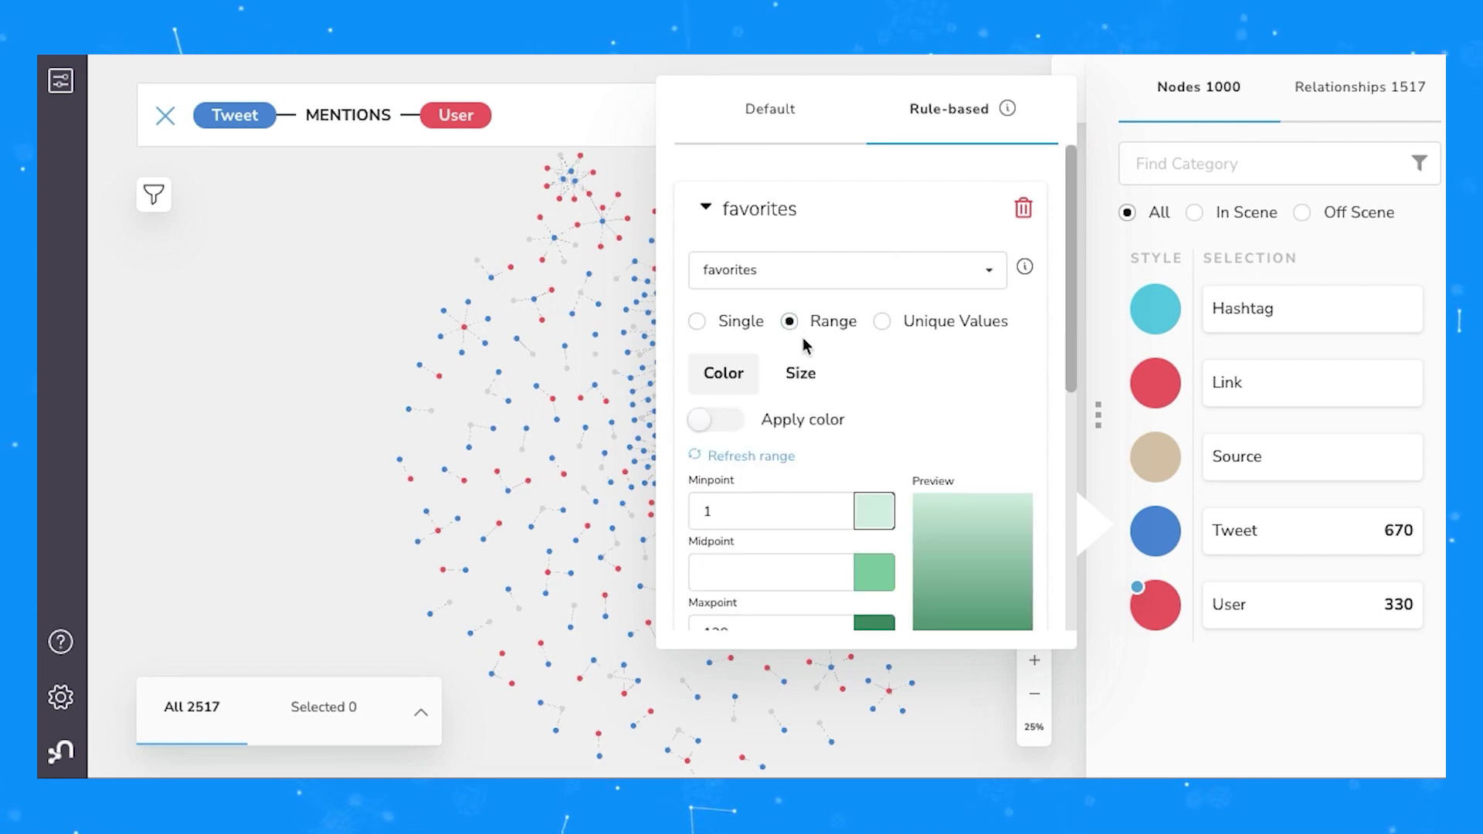
pyautogui.click(810, 377)
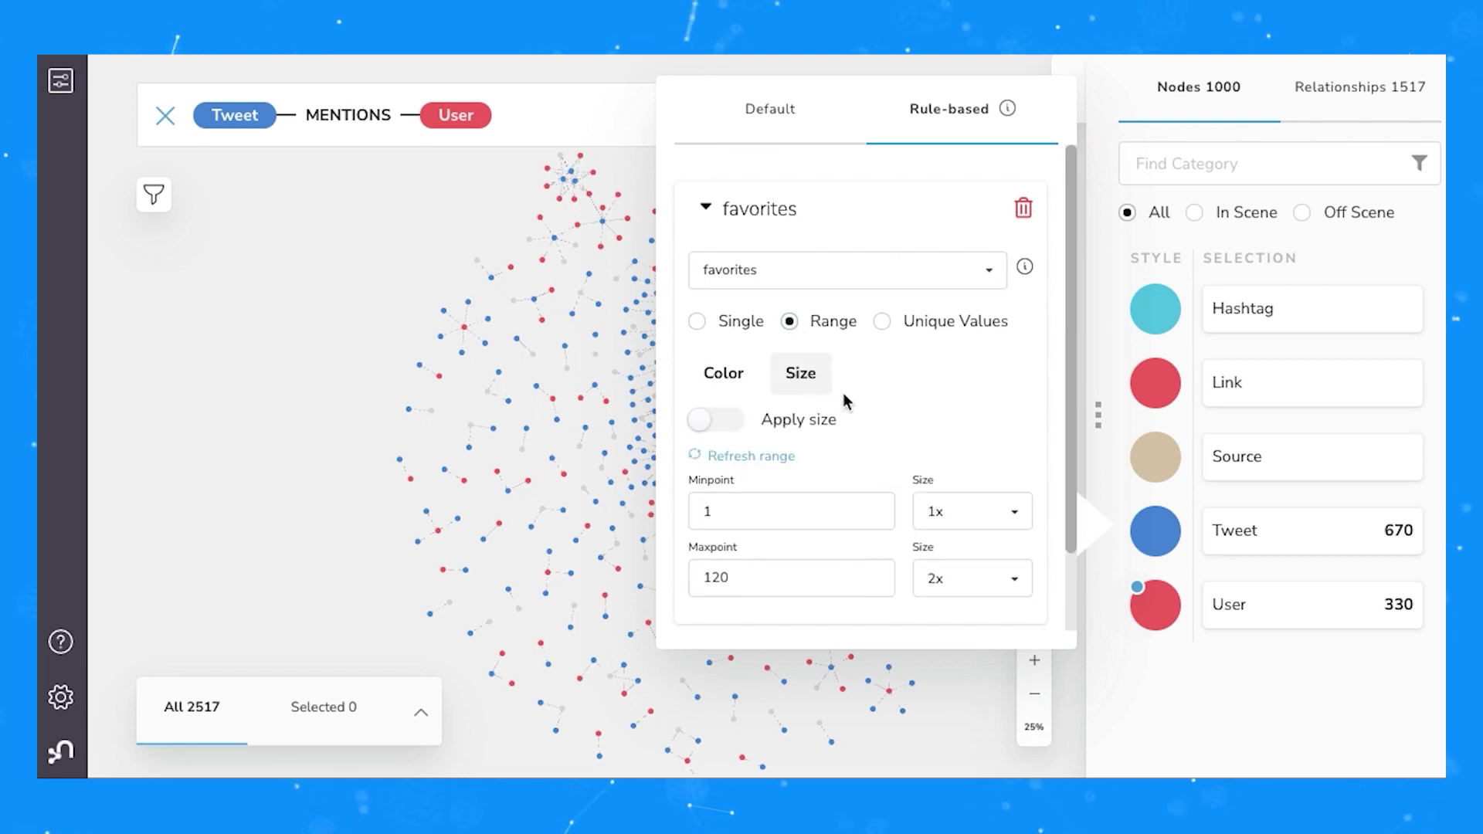
# - Set the maxpoint size to 4x, apply the sizing, and collapse the favorites rule
pyautogui.click(1011, 586)
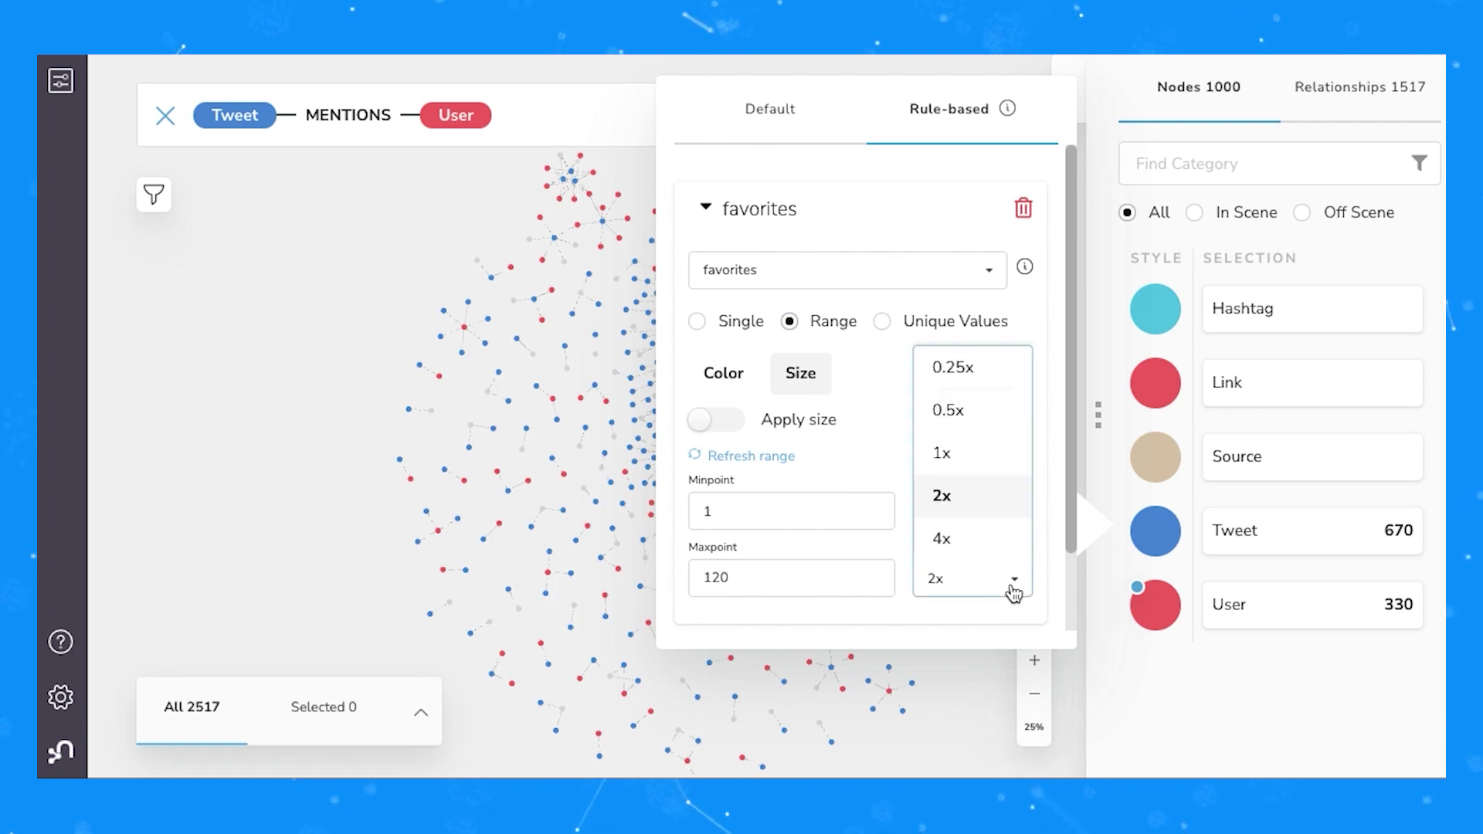
pyautogui.click(980, 539)
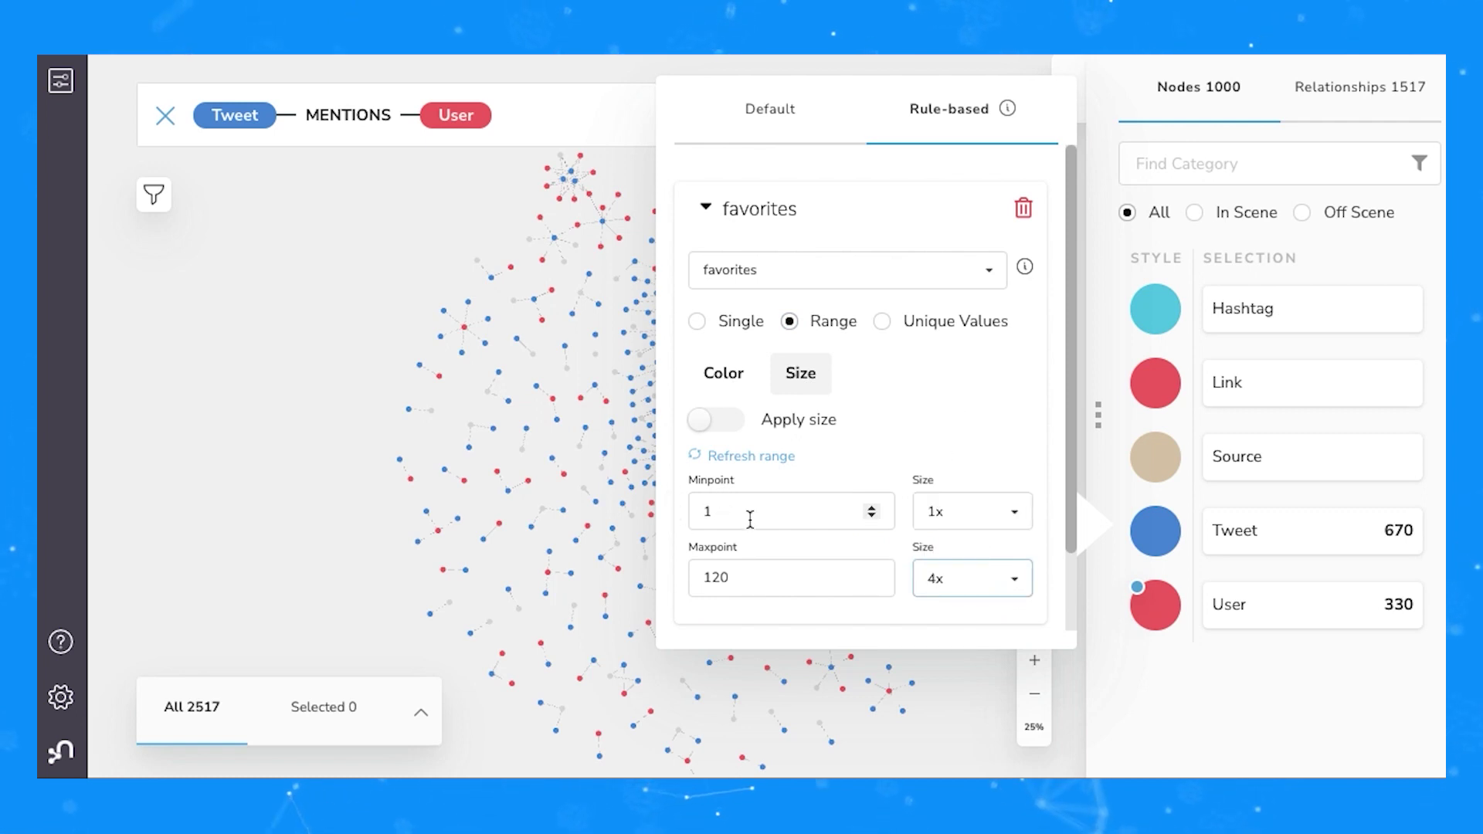
pyautogui.scroll(-1, 785, 516)
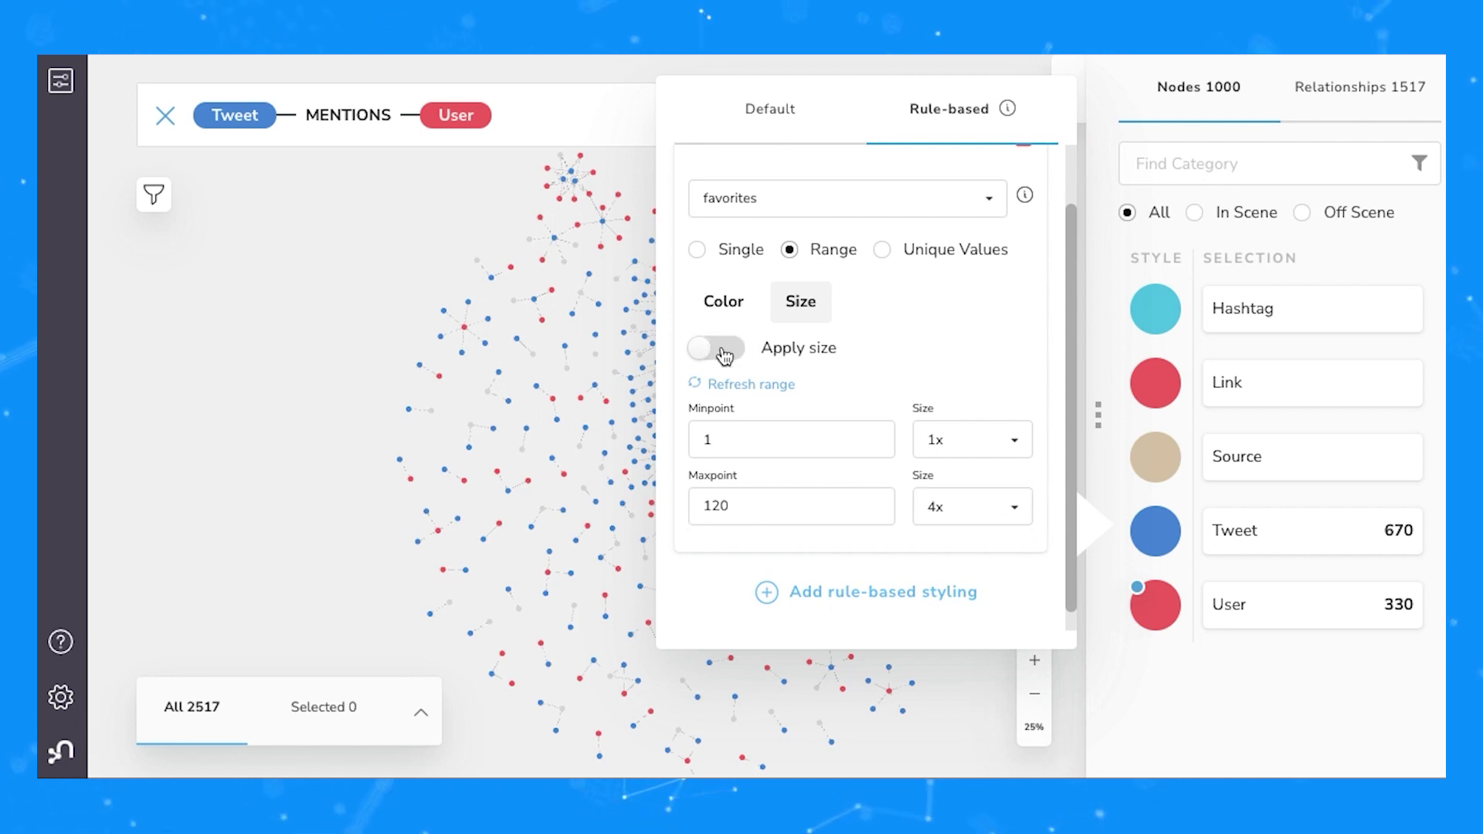
pyautogui.click(723, 356)
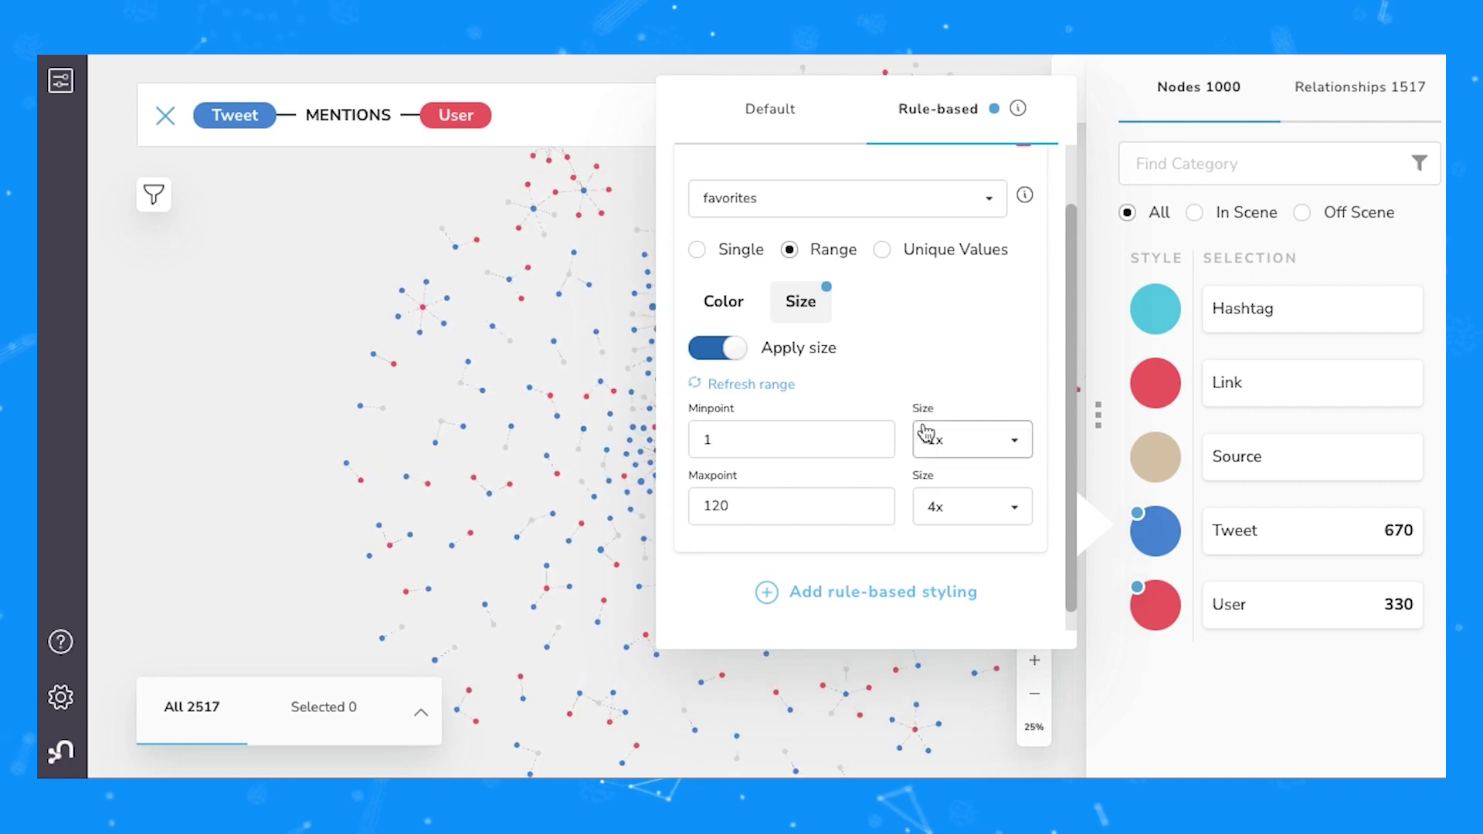
pyautogui.scroll(2, 912, 371)
pyautogui.click(707, 208)
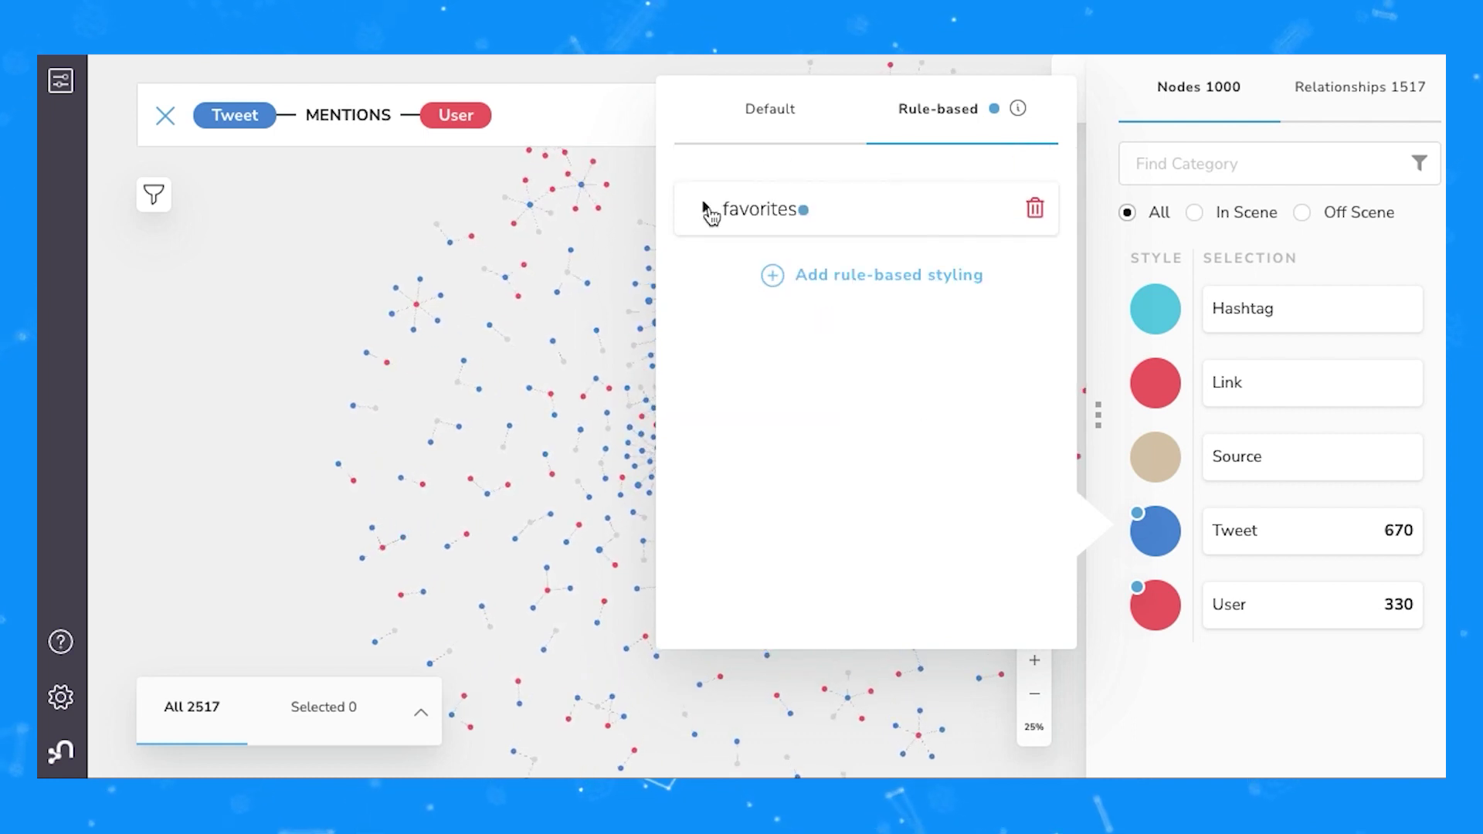
pyautogui.click(270, 362)
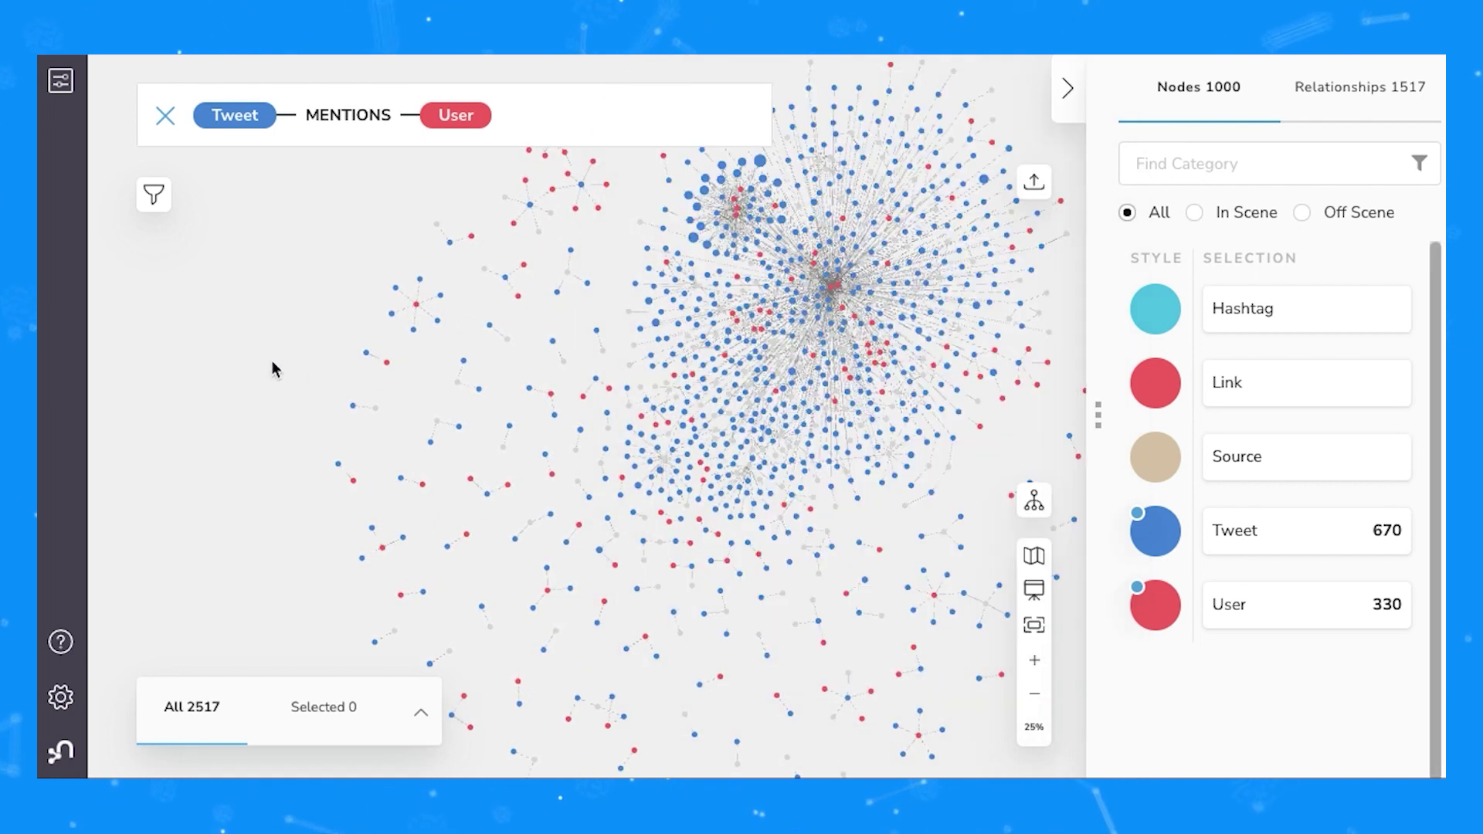
pyautogui.moveTo(1020, 423); pyautogui.dragTo(920, 520)
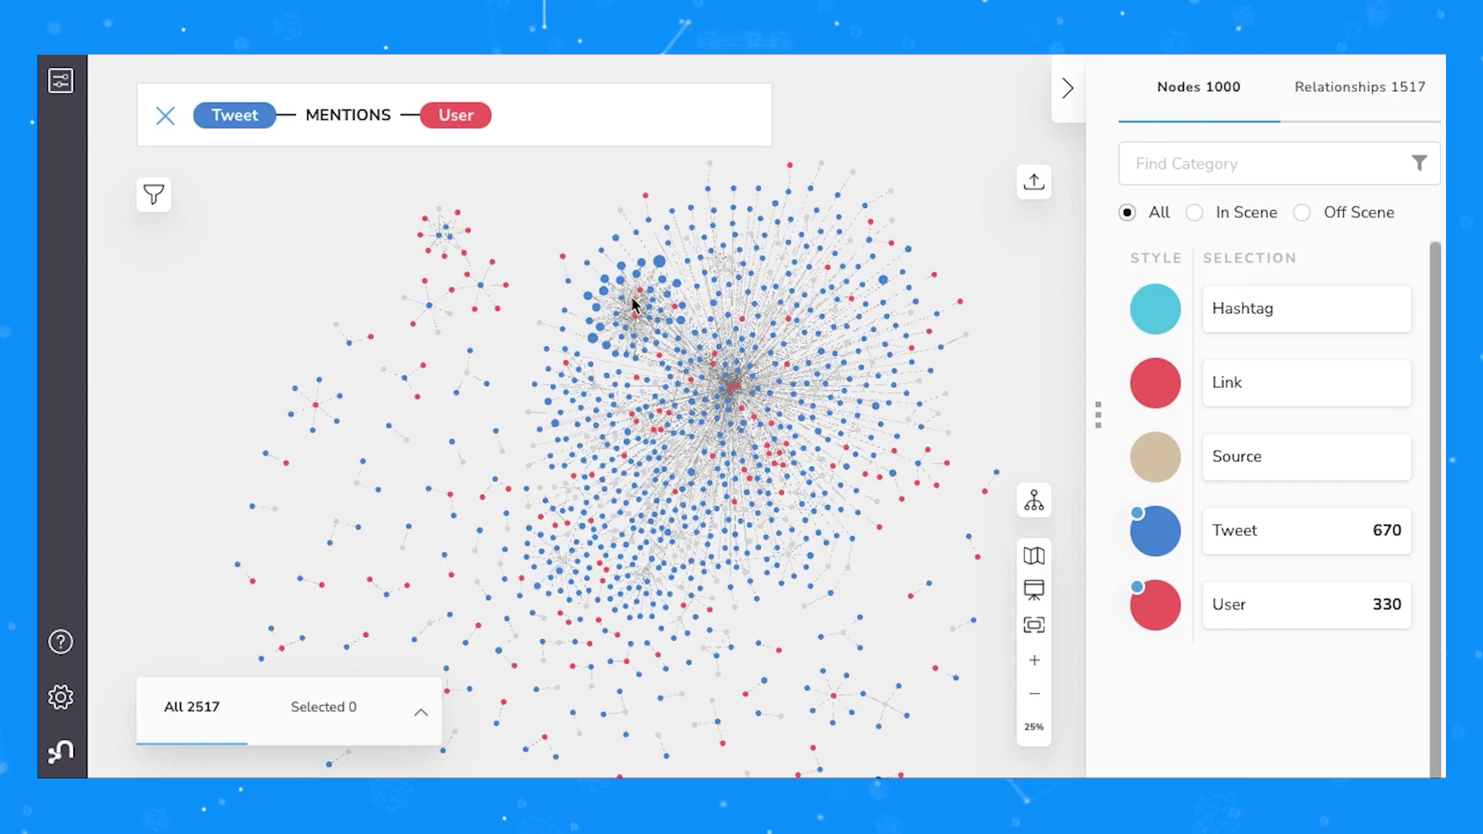
pyautogui.scroll(2, 632, 301)
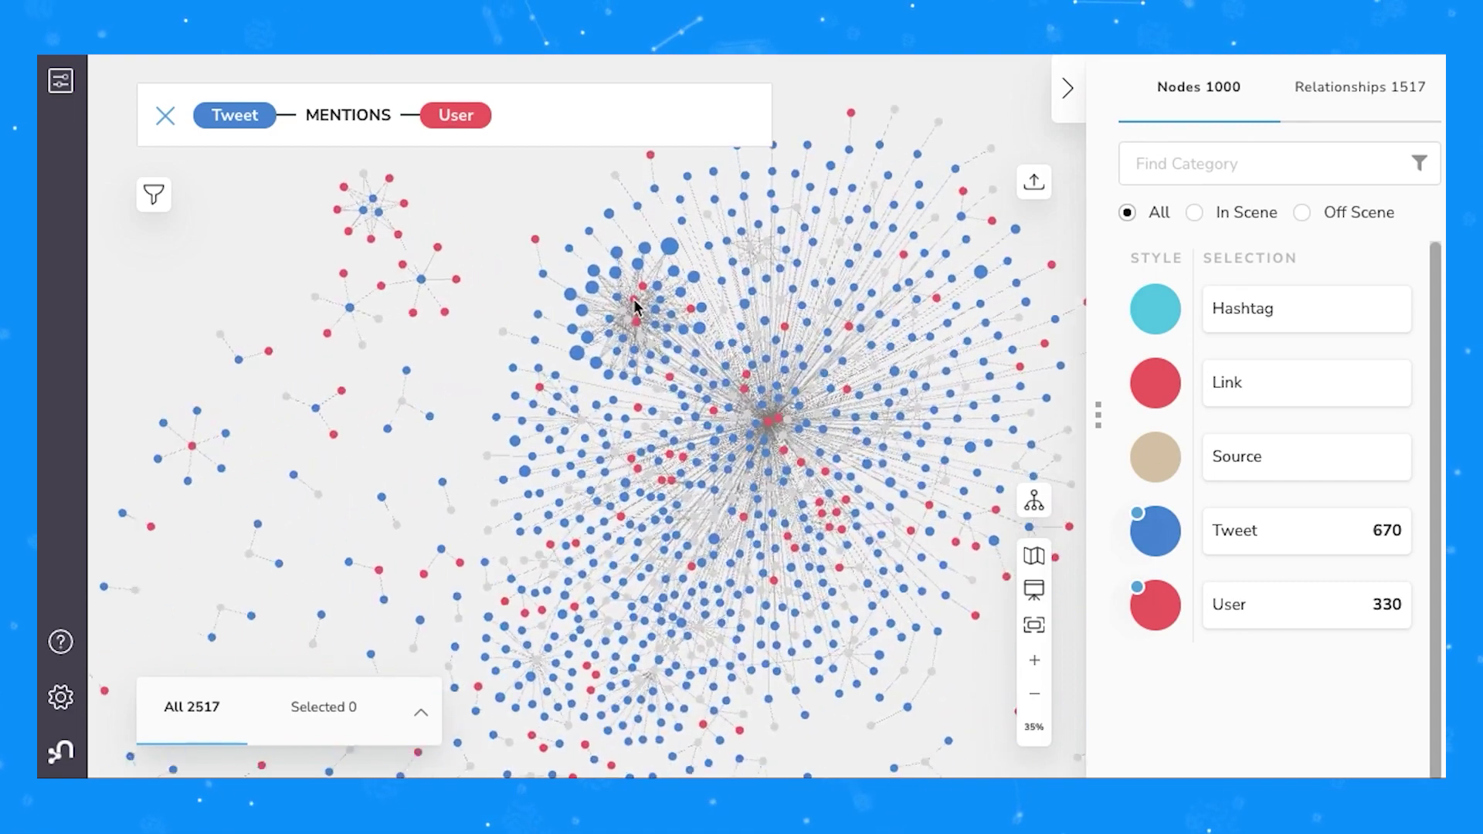
pyautogui.scroll(4, 633, 299)
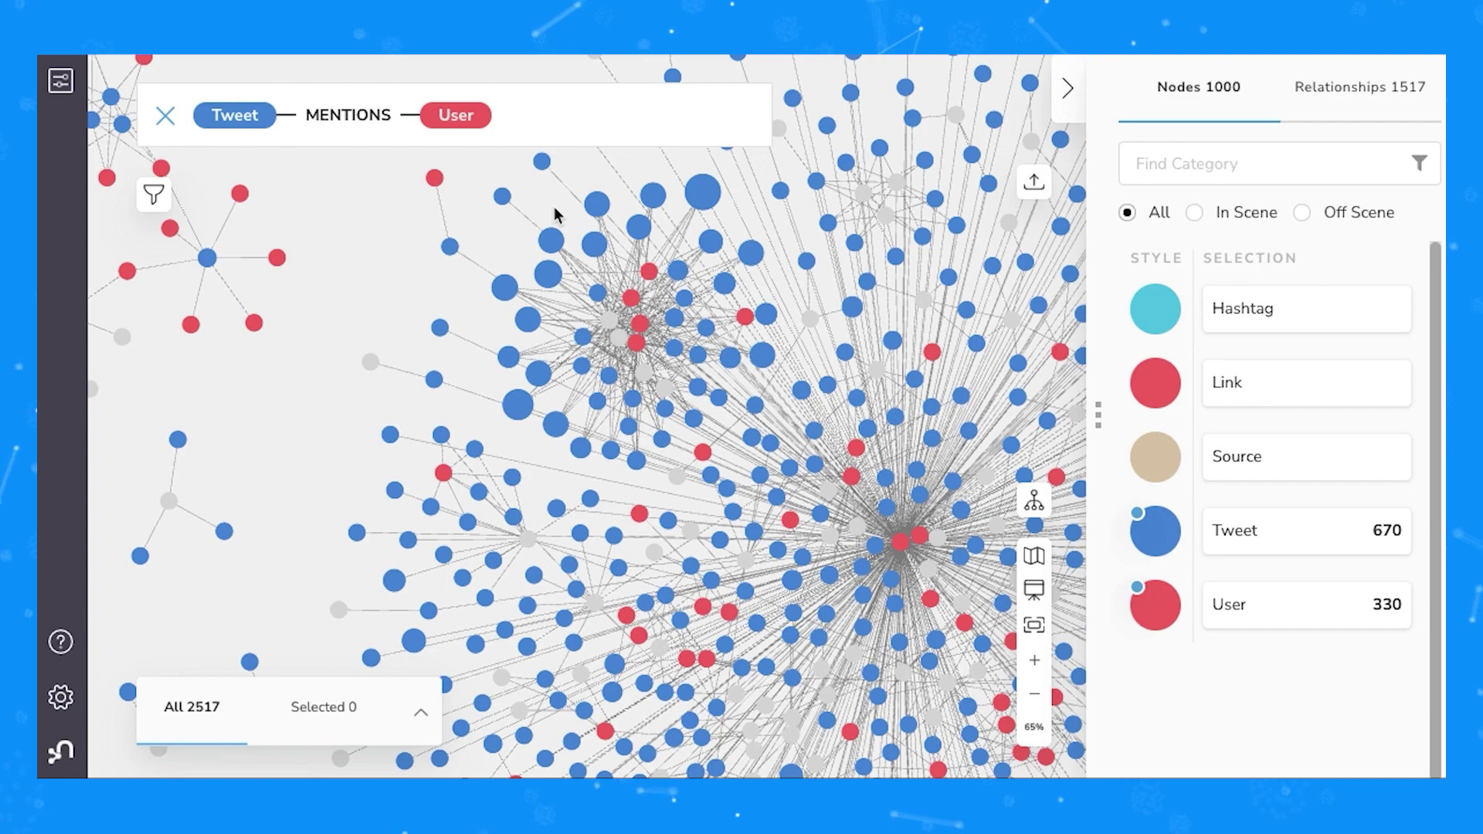
pyautogui.scroll(-5, 437, 224)
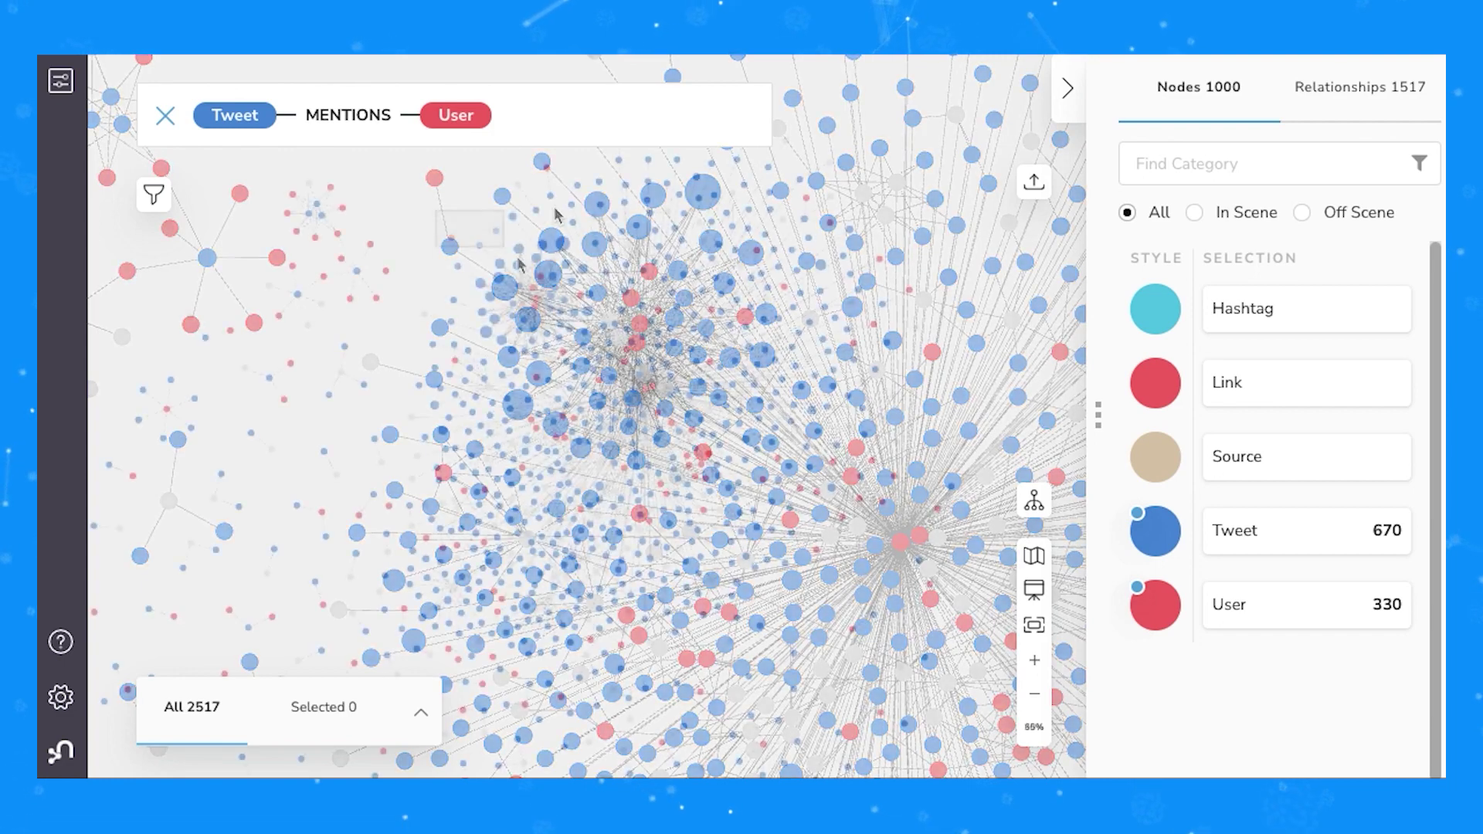
pyautogui.moveTo(436, 210); pyautogui.dragTo(614, 368)
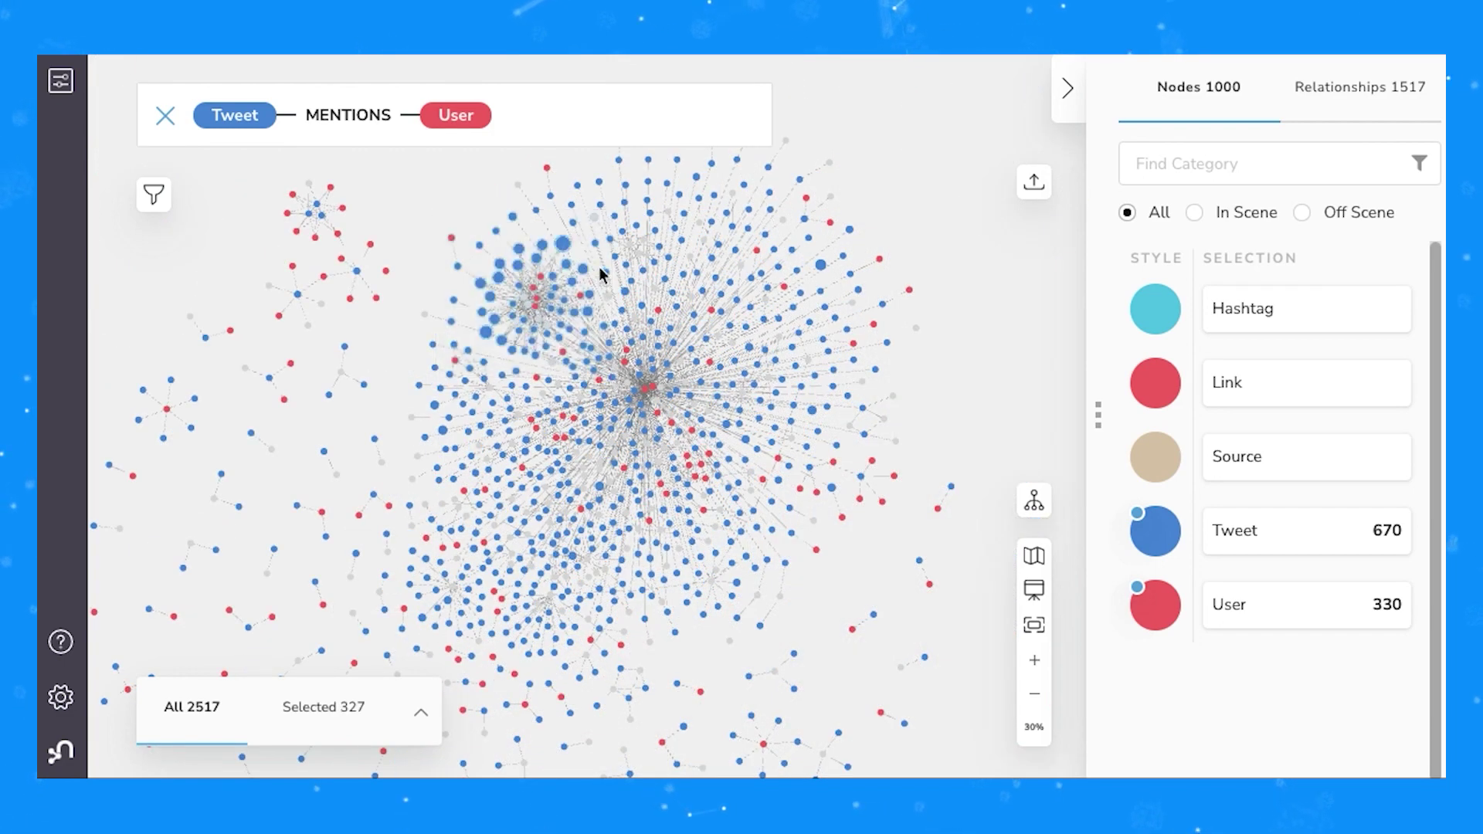
# - Dismiss all nodes outside the selected cluster, leaving 82 nodes, and recentre the graph
pyautogui.rightClick(563, 247)
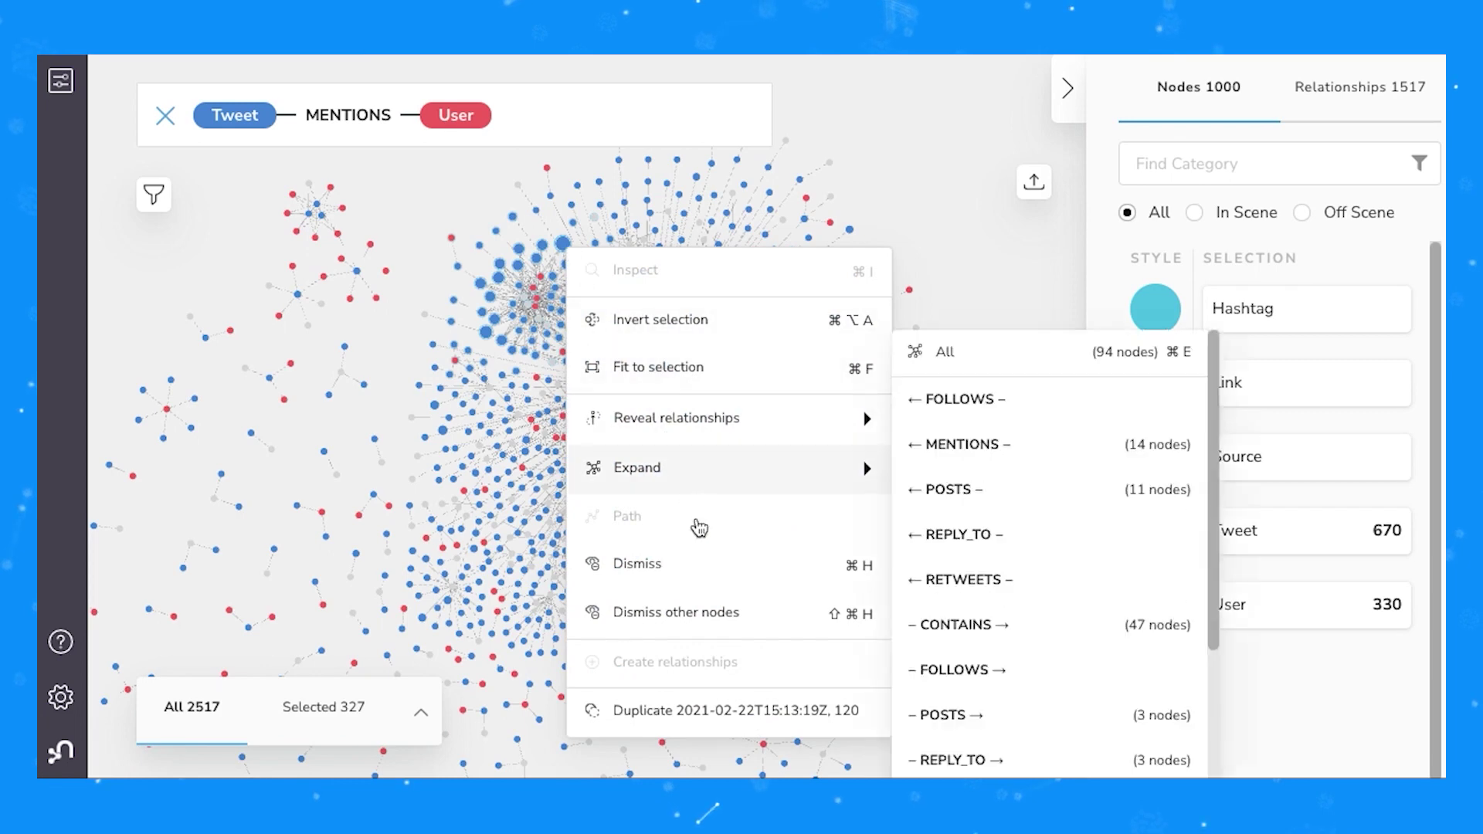
pyautogui.click(717, 618)
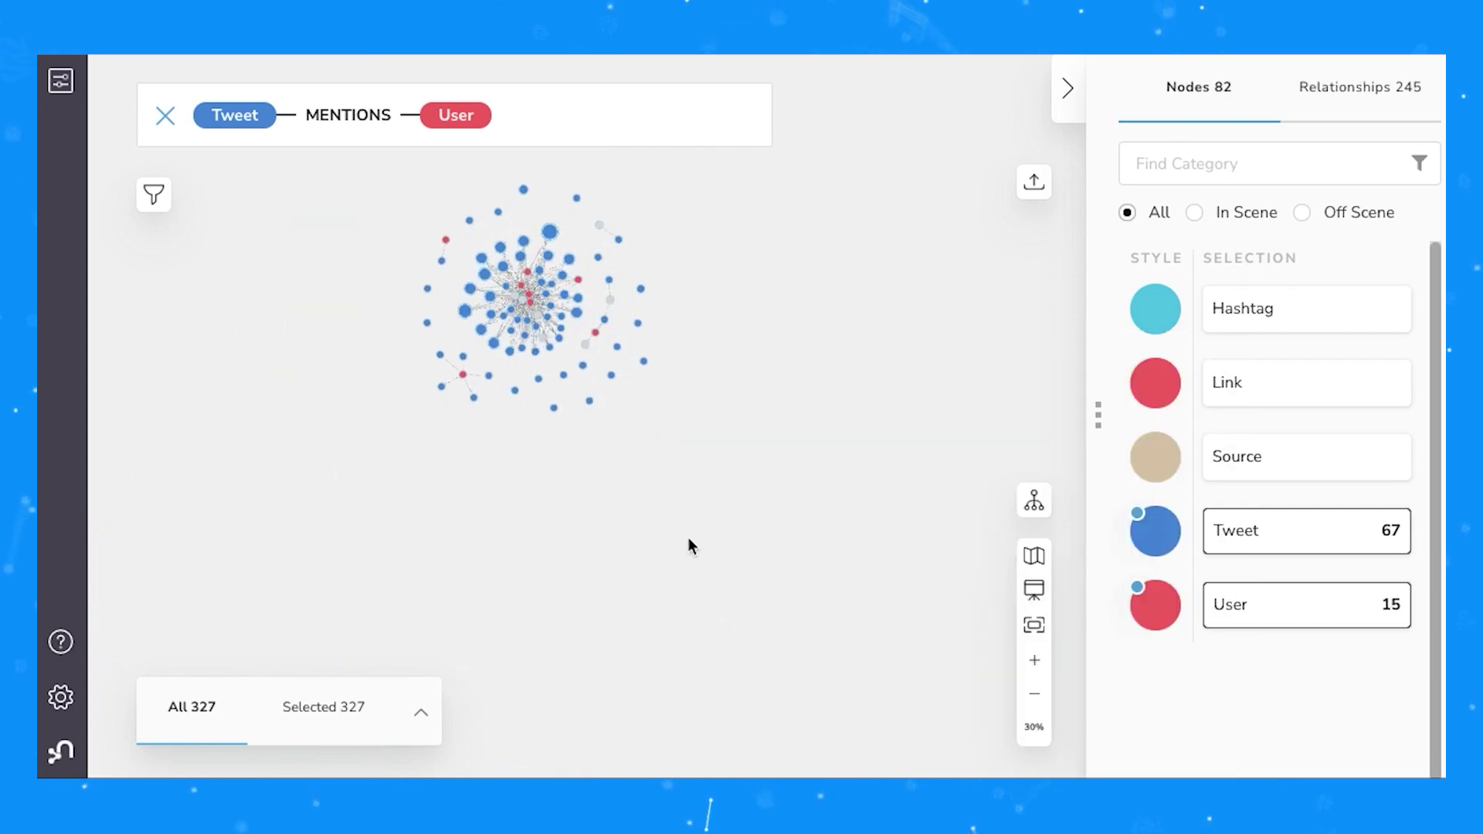
pyautogui.moveTo(549, 445); pyautogui.dragTo(599, 580)
pyautogui.click(600, 580)
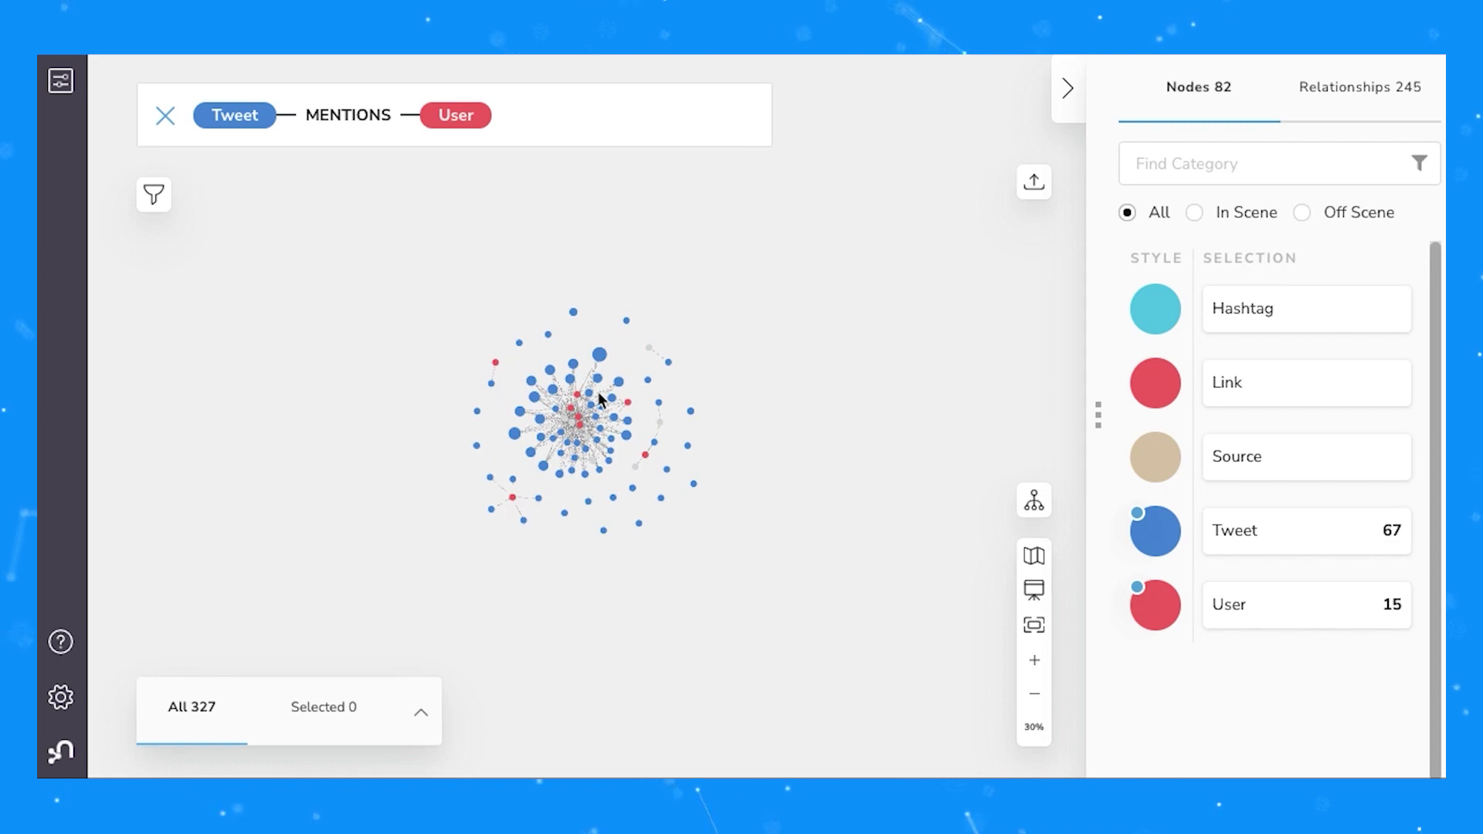
pyautogui.scroll(5, 599, 396)
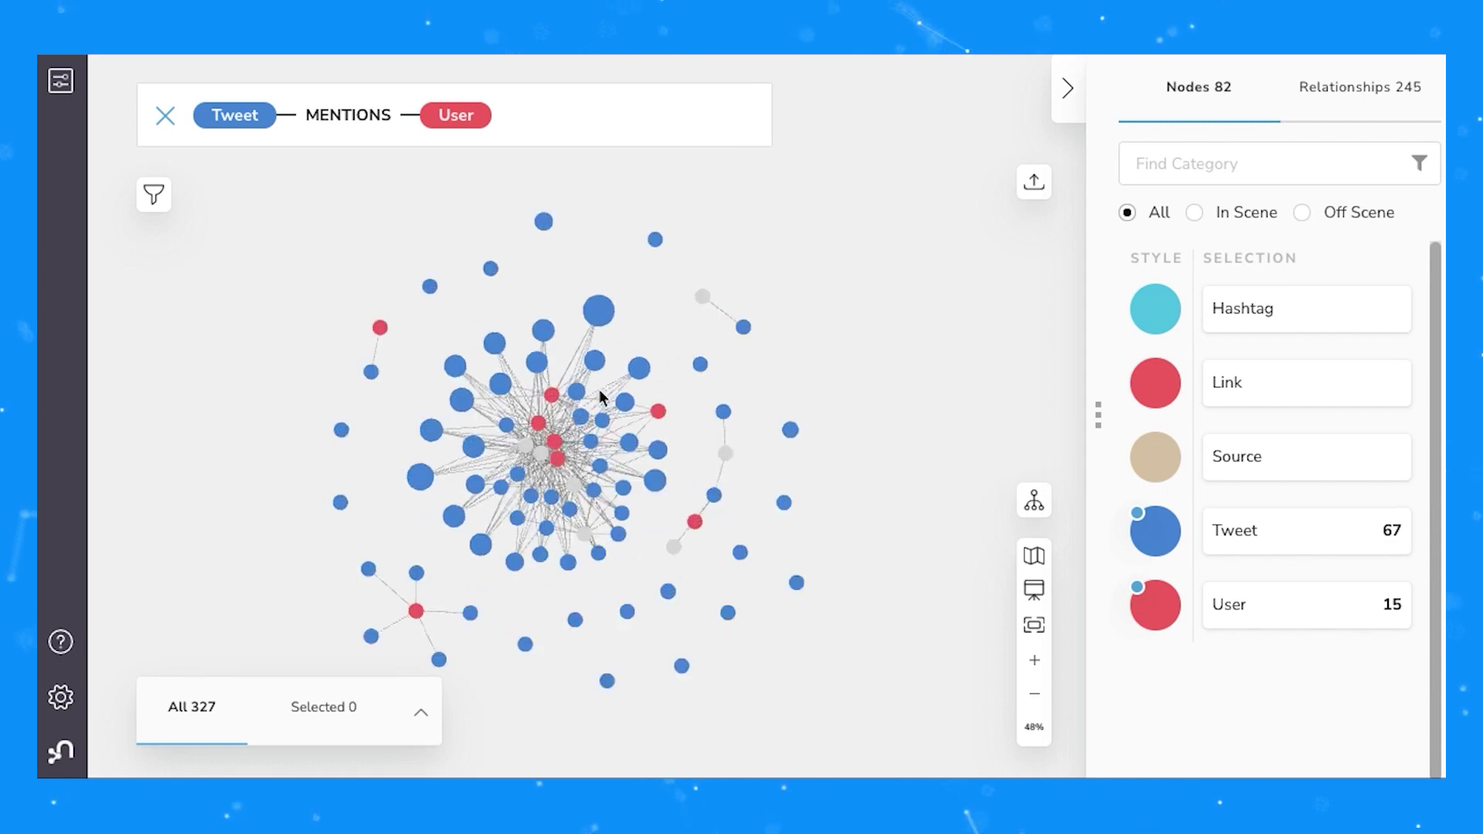
# - Export the current graph view as a PNG screenshot
pyautogui.click(1043, 194)
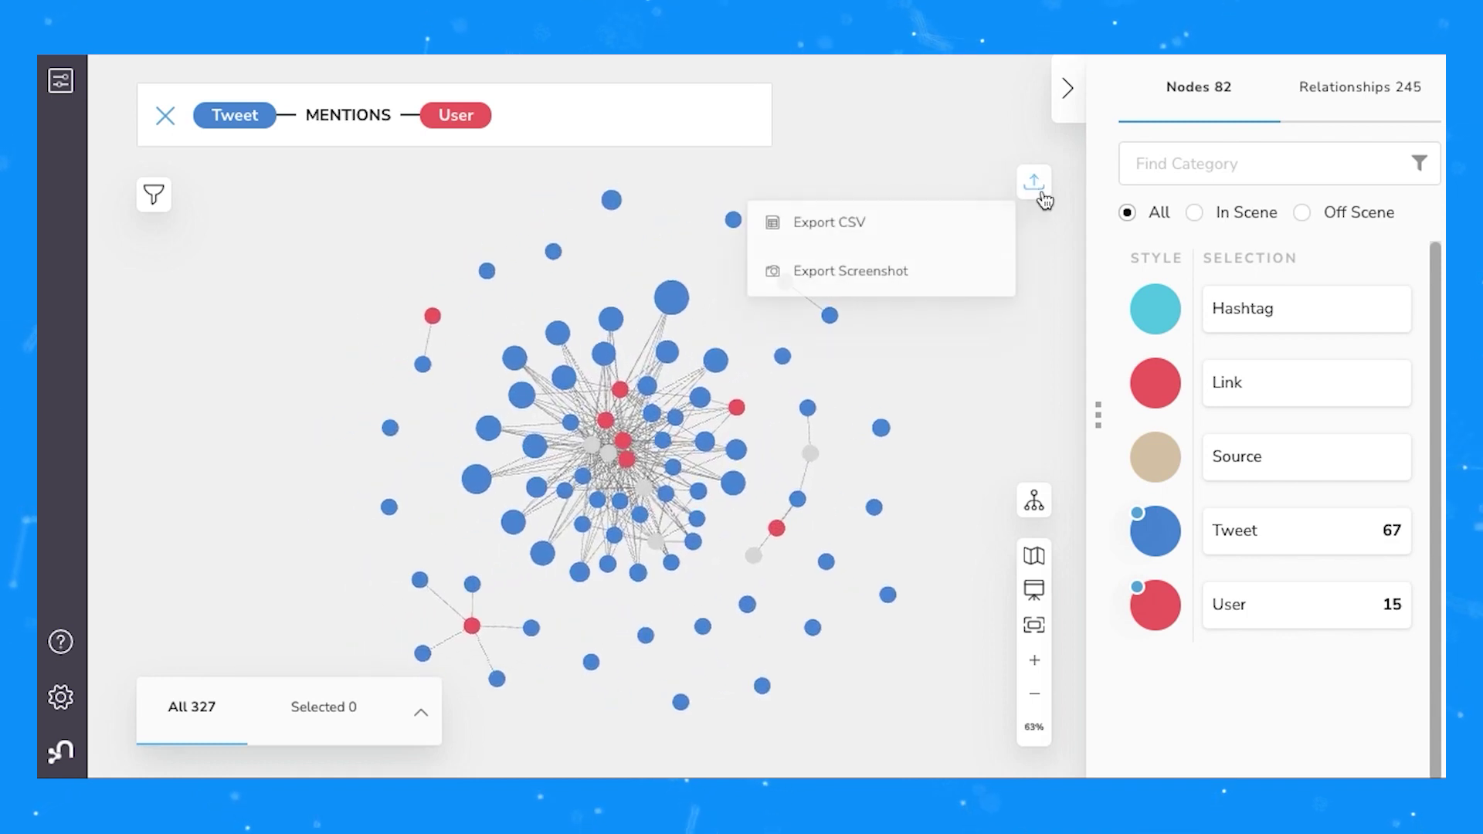
pyautogui.click(851, 272)
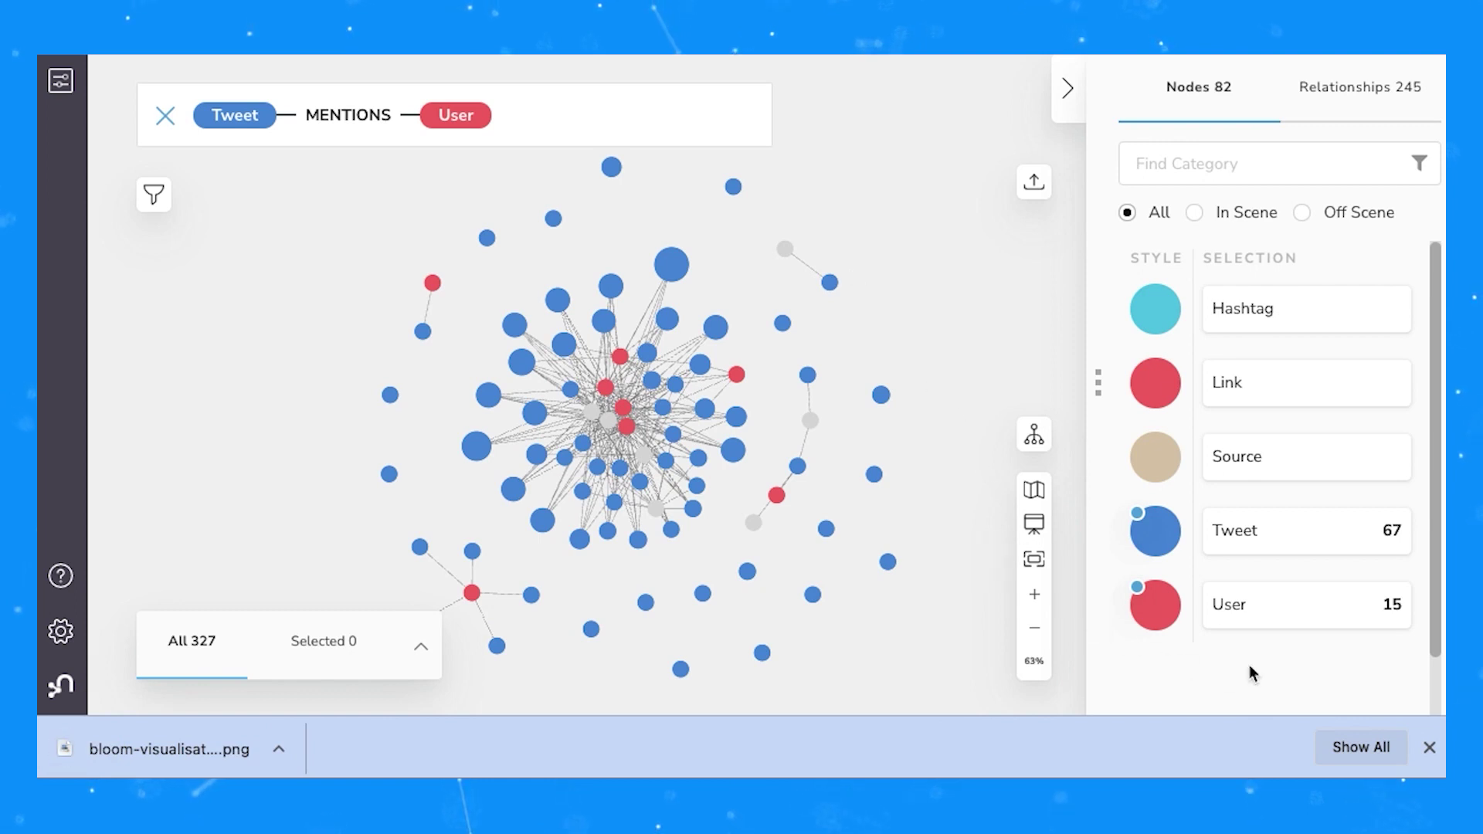
pyautogui.click(1430, 750)
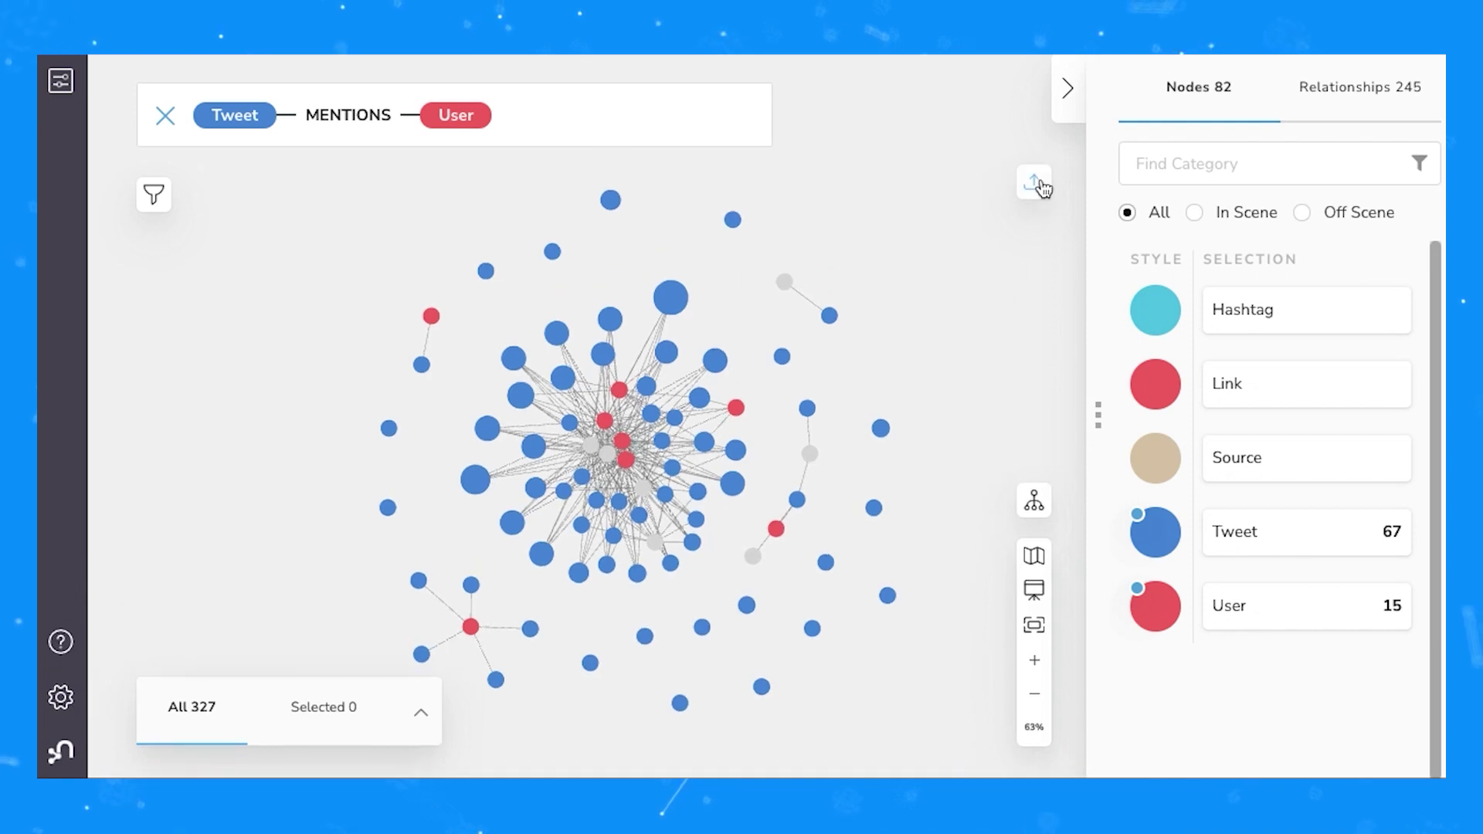
# - Export the scene data as CSV to bloom-export.zip
pyautogui.click(1041, 187)
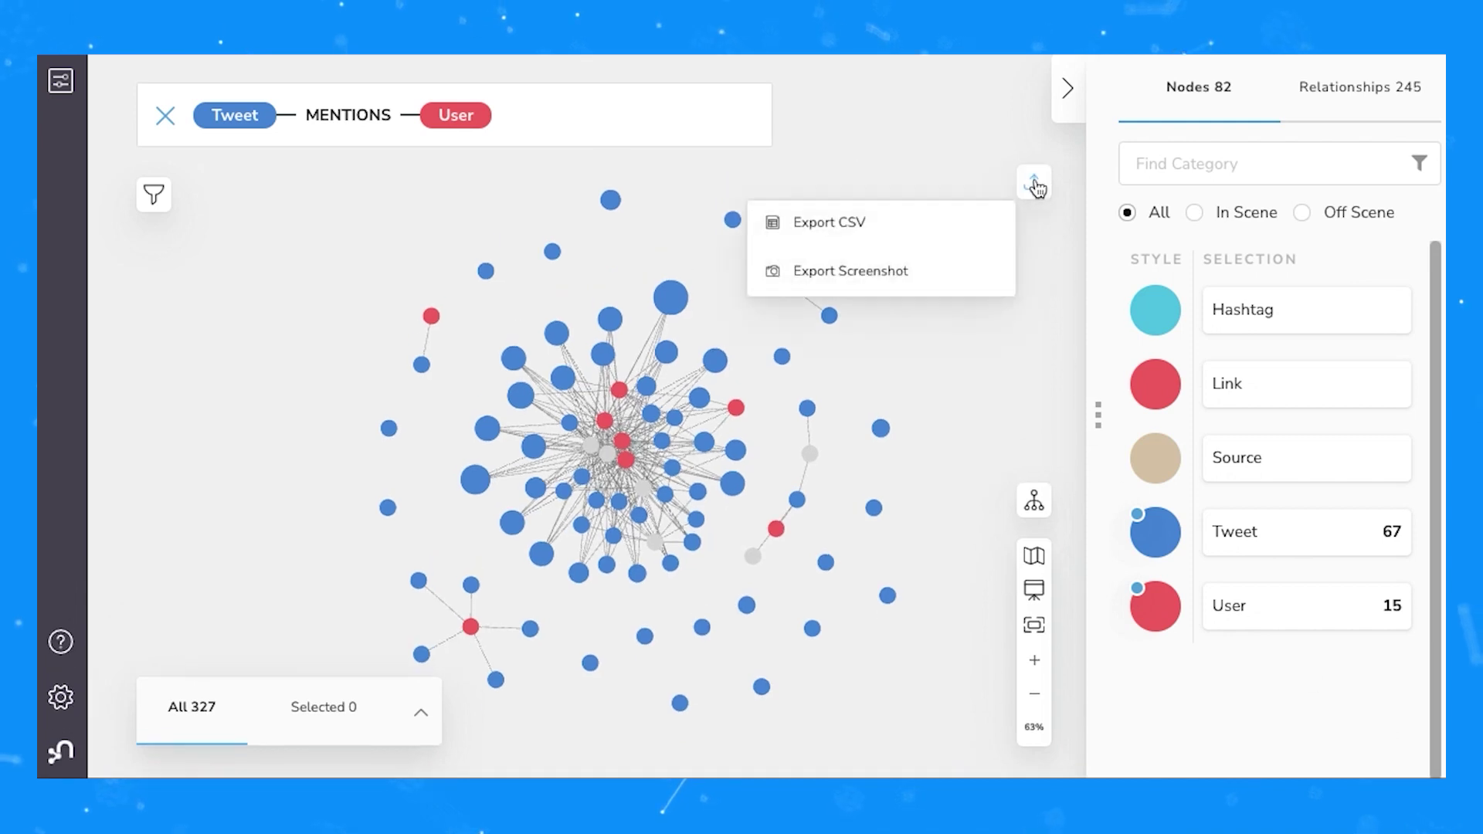
pyautogui.click(868, 221)
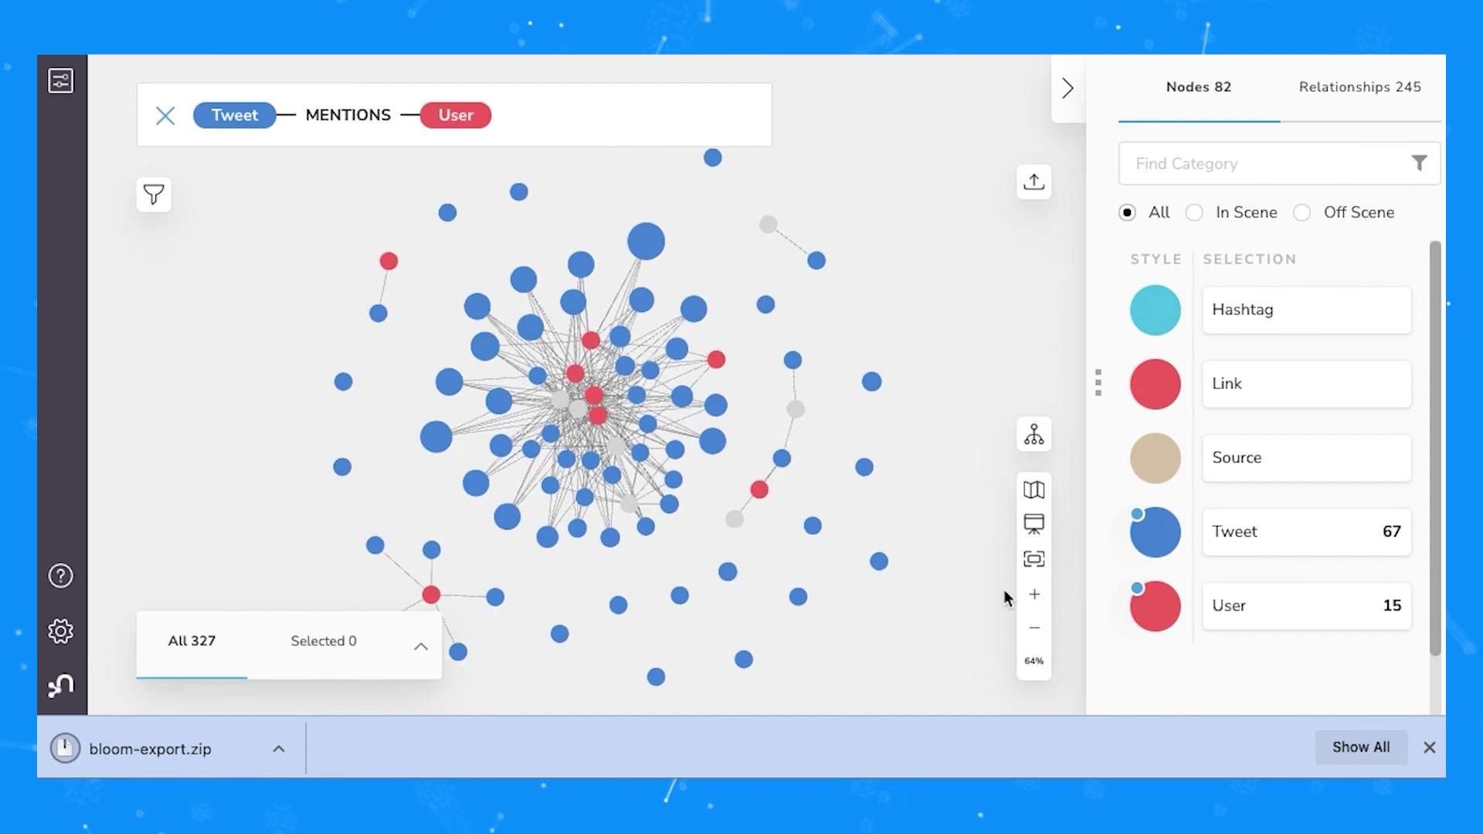
pyautogui.click(1430, 748)
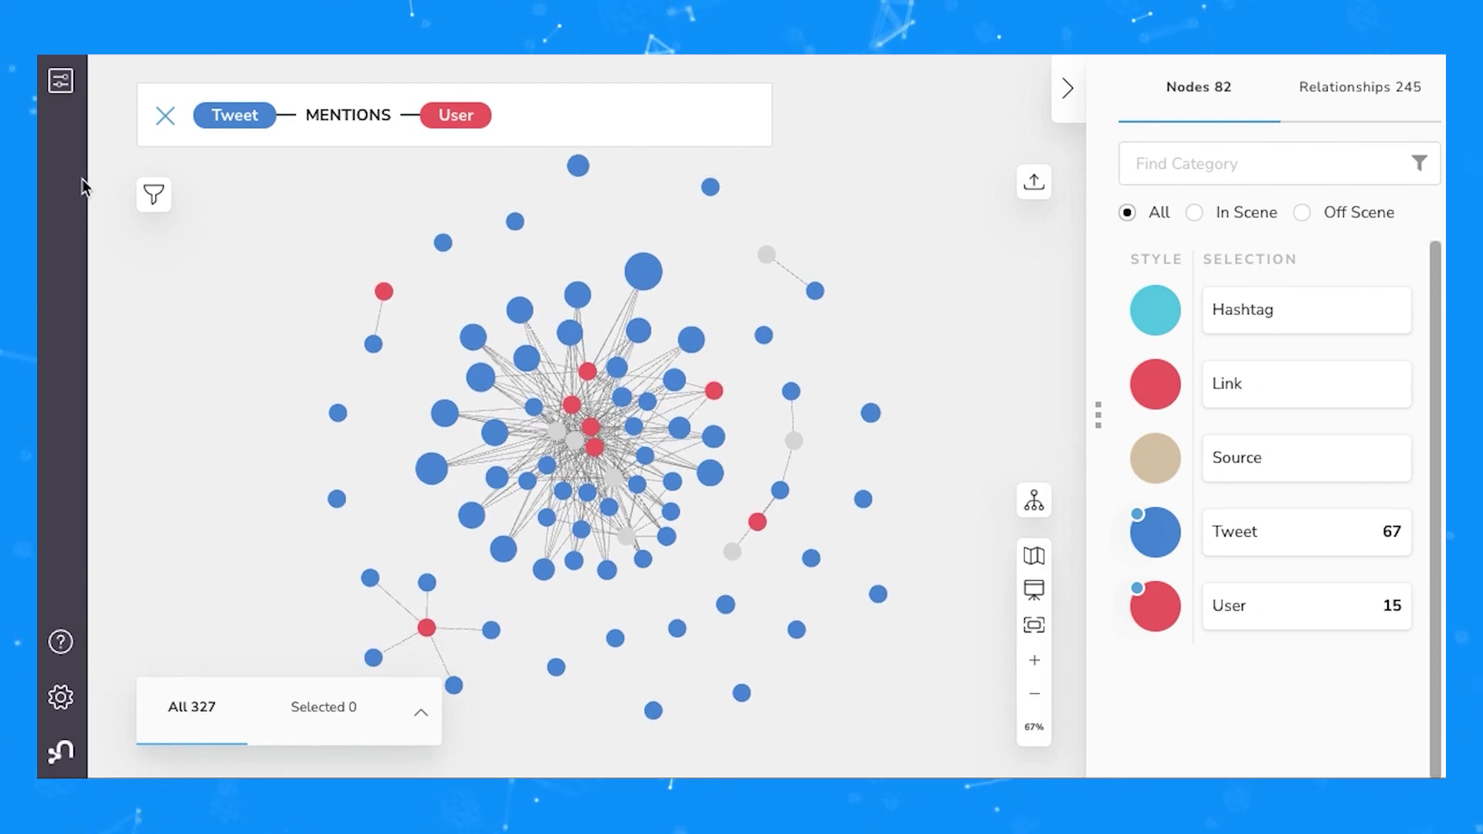